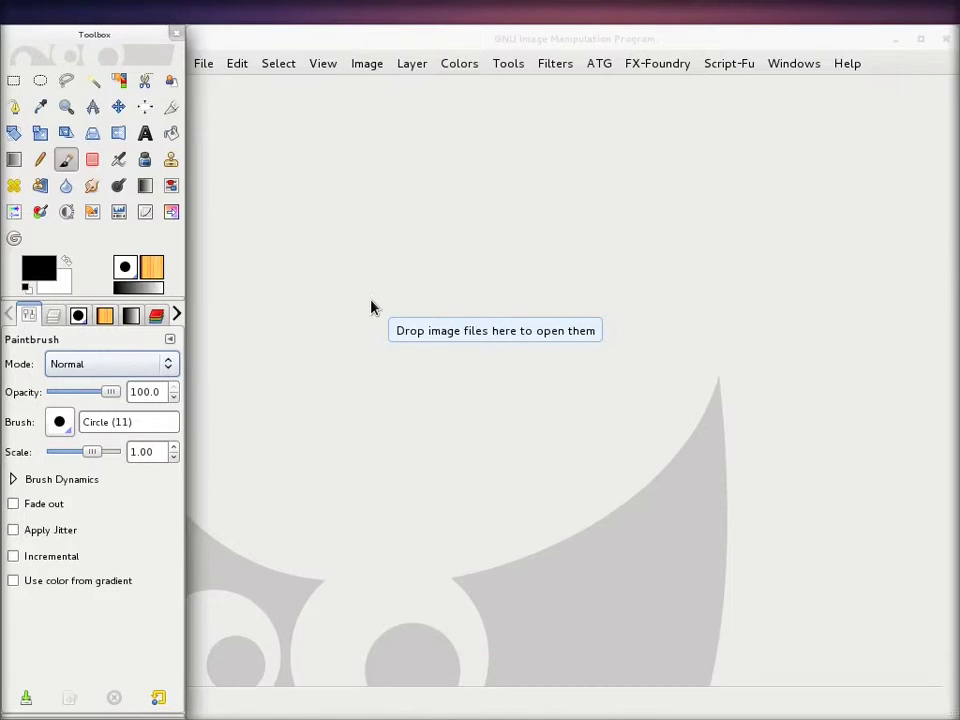
# Step: Show the Brushes list in the dock and scroll through the brush library
pyautogui.click(78, 316)
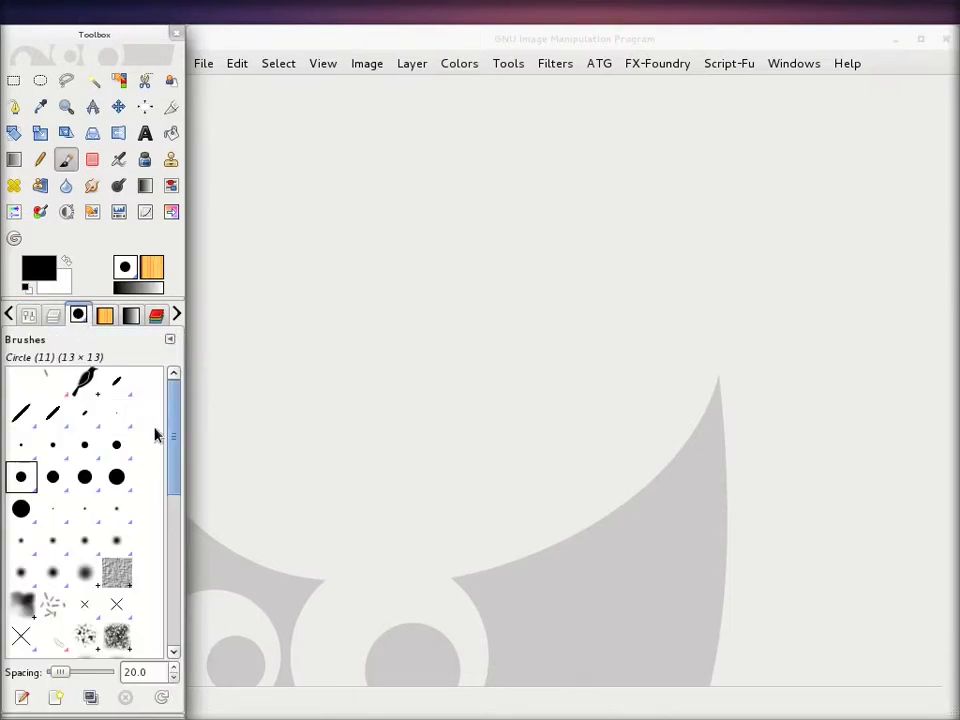
pyautogui.moveTo(174, 426); pyautogui.dragTo(176, 594)
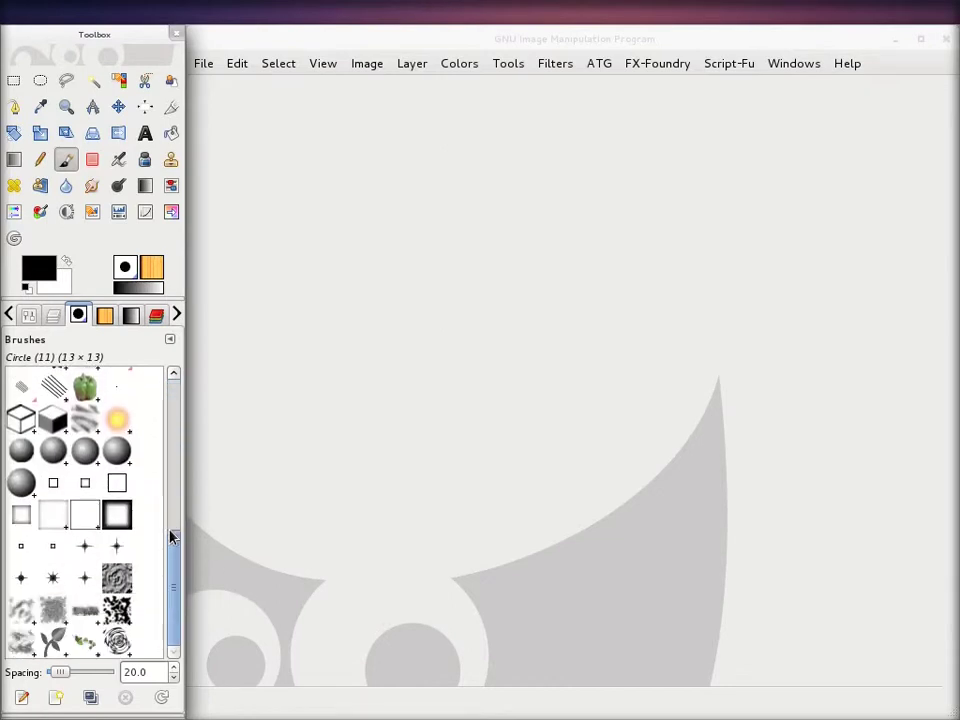
pyautogui.scroll(1, 174, 540)
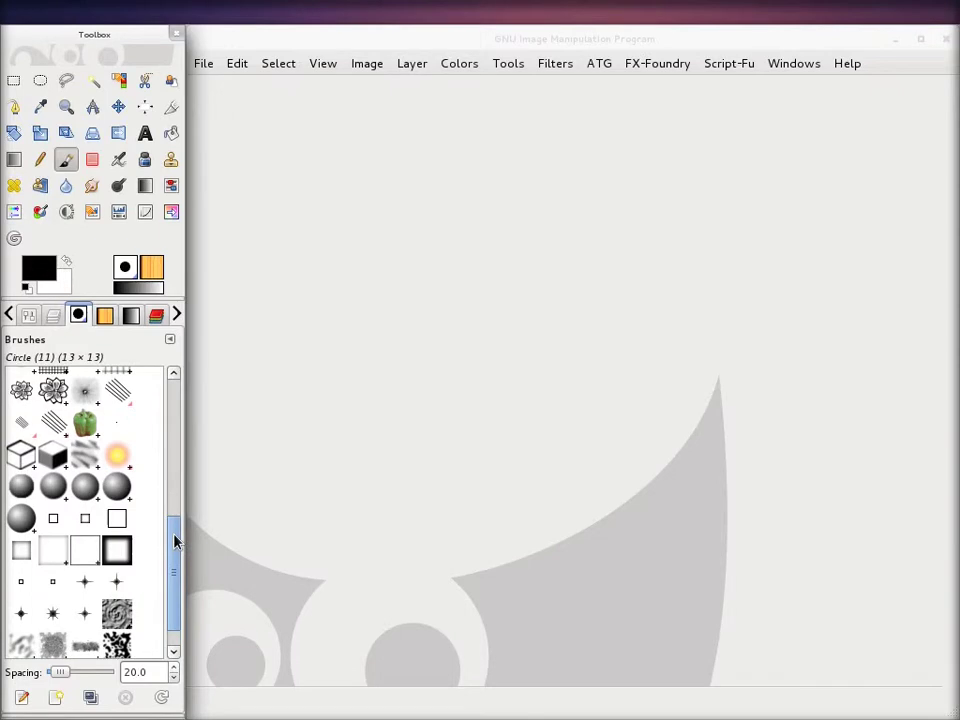
pyautogui.scroll(3, 174, 540)
pyautogui.scroll(3, 174, 536)
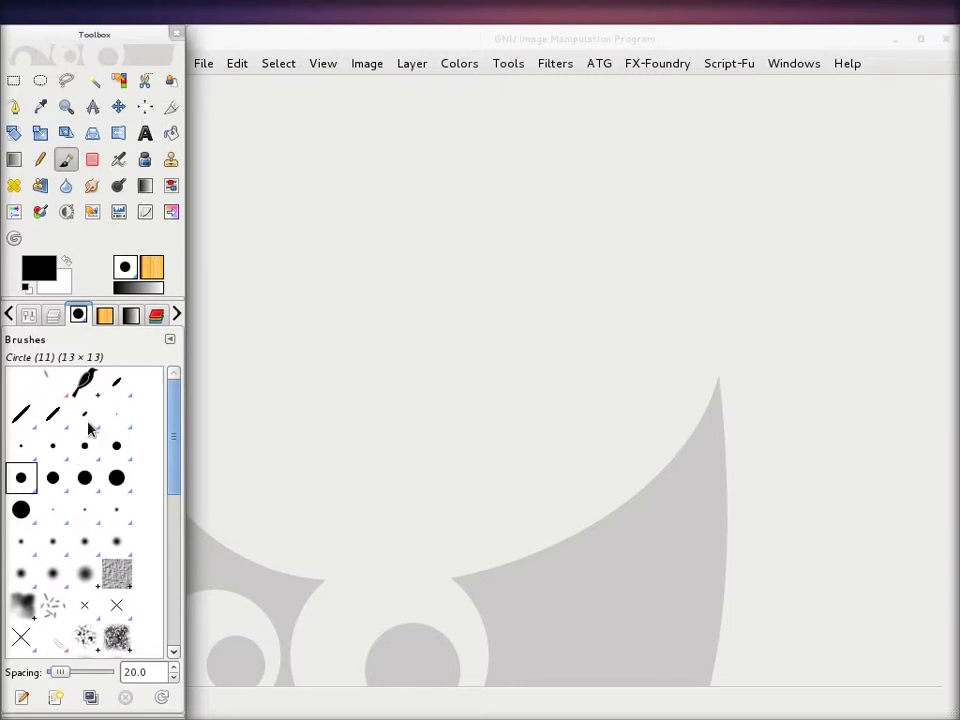
# Step: Create a new 640×400 image
pyautogui.click(204, 64)
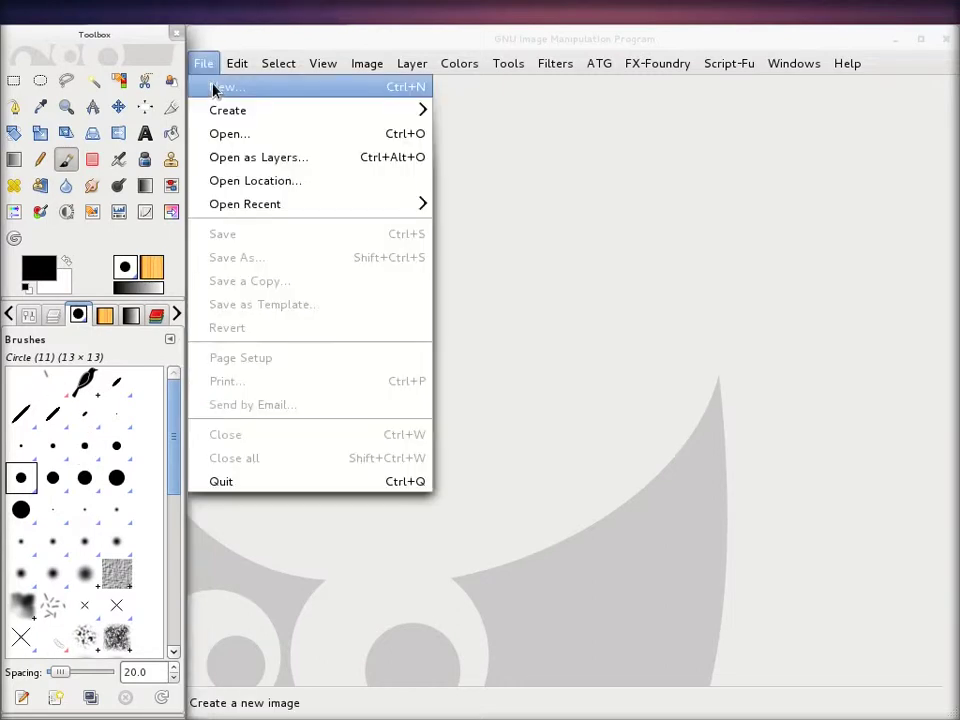
pyautogui.click(215, 88)
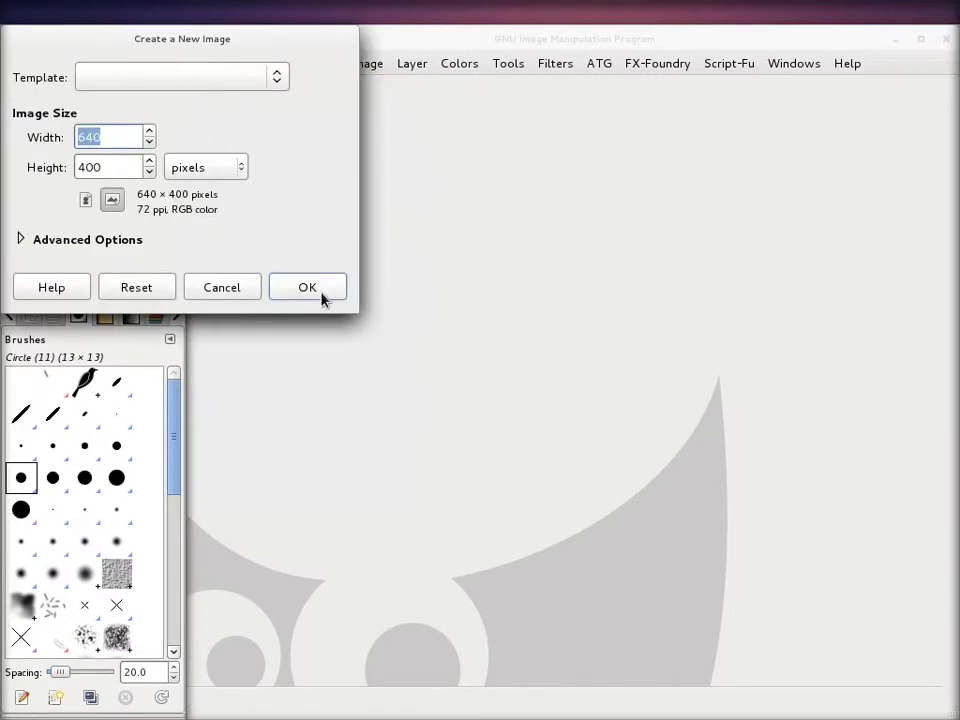
pyautogui.click(319, 293)
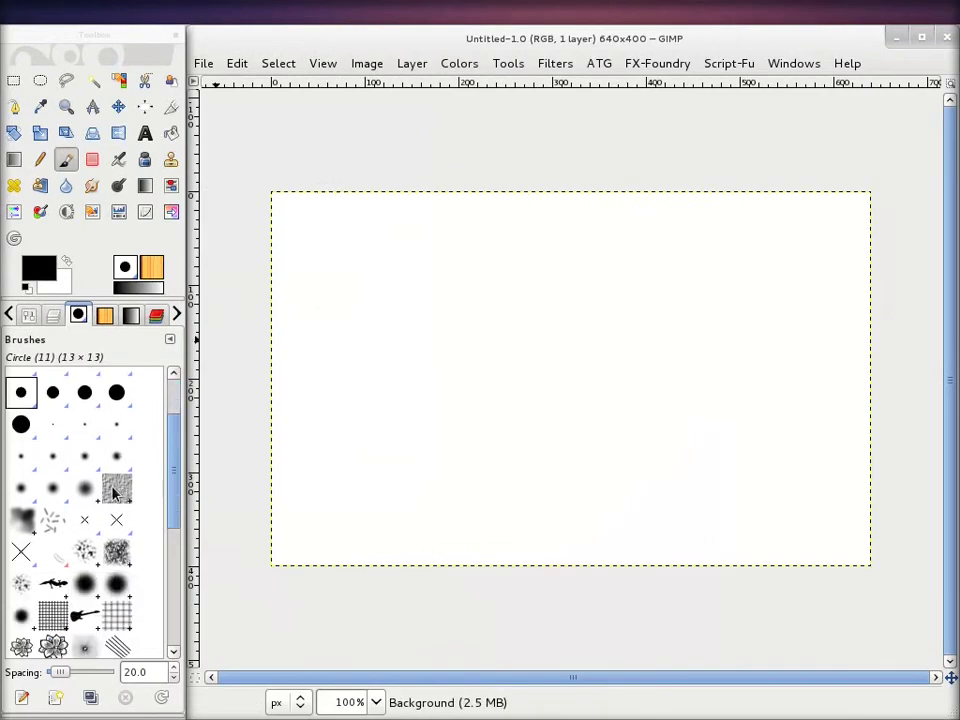
# Step: Paint a Confetti squiggle, then a thick black Z with the Circle (19) brush
pyautogui.click(53, 382)
pyautogui.moveTo(367, 330)
pyautogui.mouseDown()
pyautogui.moveTo(422, 332)
pyautogui.moveTo(500, 400)
pyautogui.moveTo(546, 332)
pyautogui.moveTo(617, 350)
pyautogui.moveTo(681, 204)
pyautogui.moveTo(564, 234)
pyautogui.moveTo(456, 242)
pyautogui.moveTo(367, 272)
pyautogui.moveTo(349, 311)
pyautogui.moveTo(364, 439)
pyautogui.moveTo(422, 439)
pyautogui.moveTo(575, 505)
pyautogui.moveTo(626, 414)
pyautogui.mouseUp()
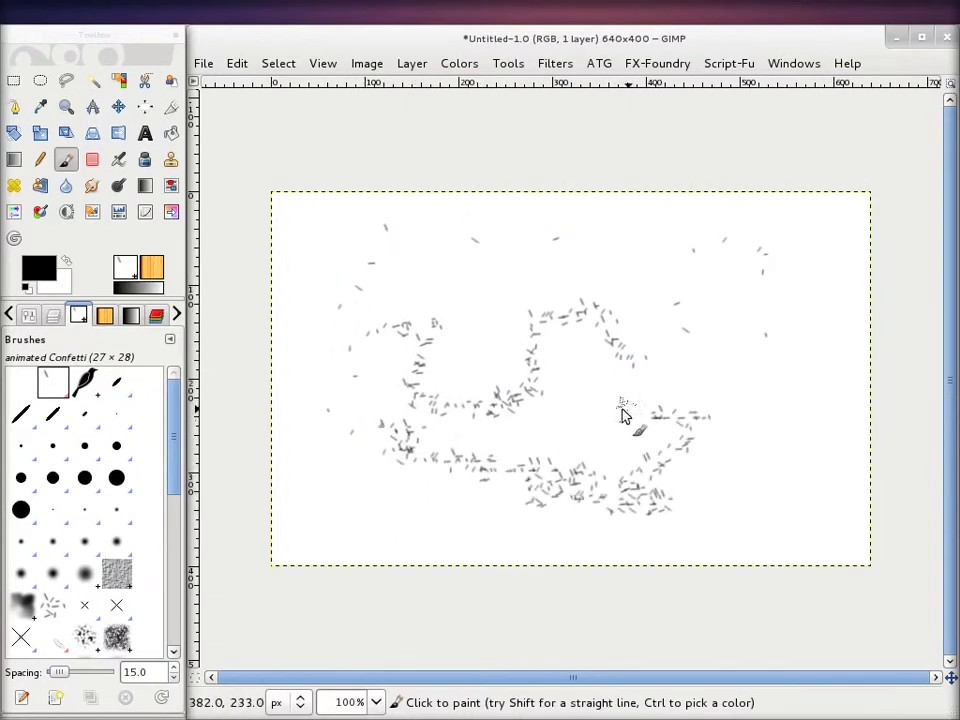
pyautogui.click(22, 510)
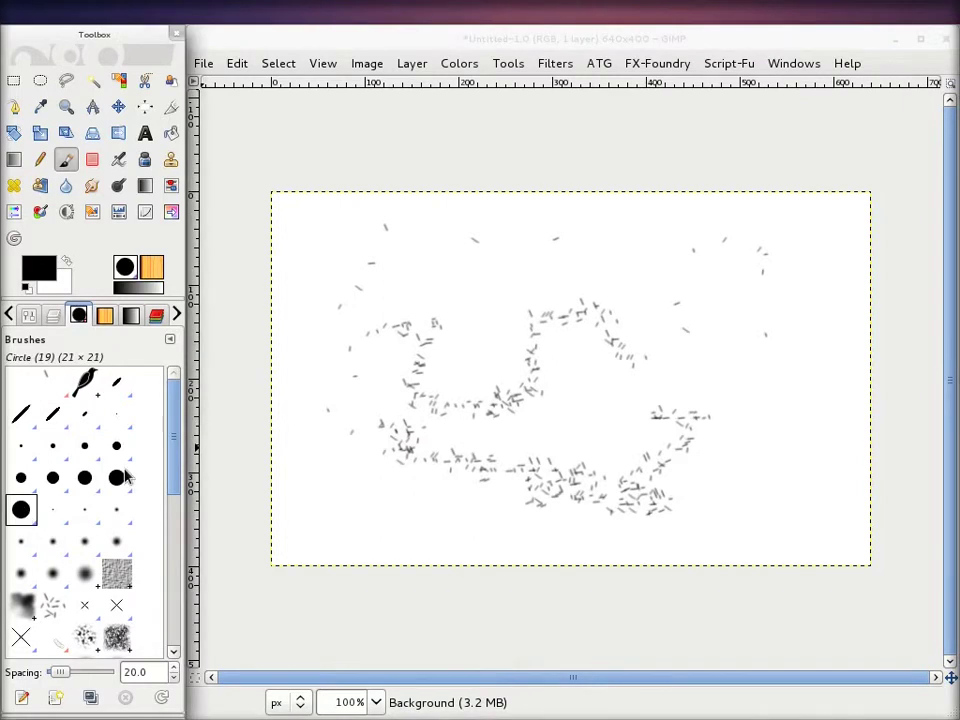
pyautogui.moveTo(398, 317)
pyautogui.mouseDown()
pyautogui.moveTo(504, 362)
pyautogui.moveTo(597, 383)
pyautogui.mouseUp()
# Step: Set the foreground colour to red and paint a red stroke
pyautogui.click(38, 268)
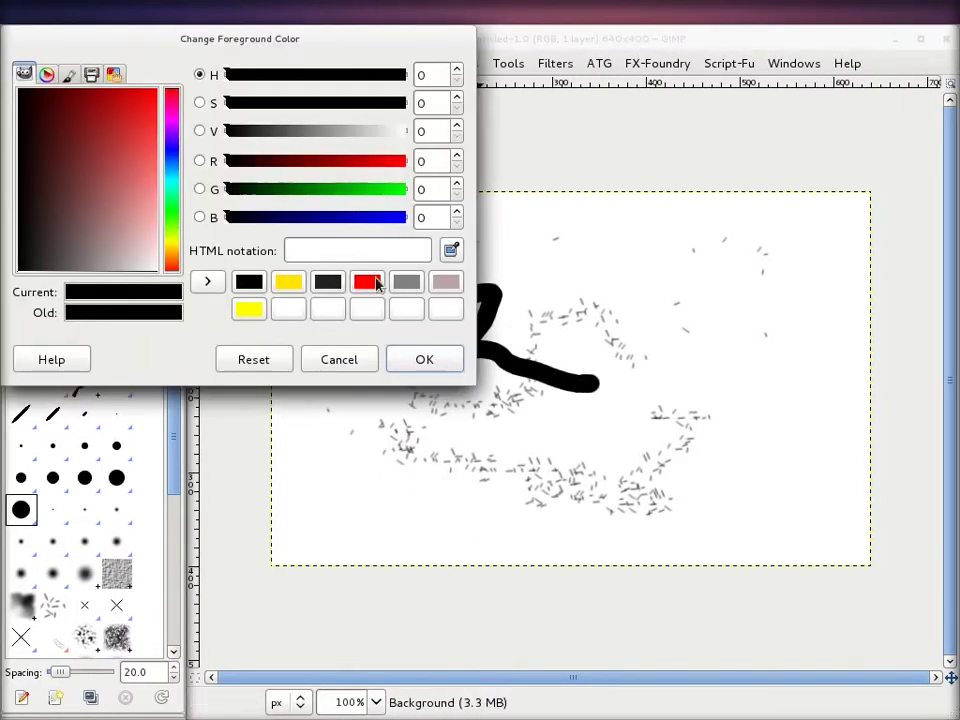
pyautogui.click(367, 281)
pyautogui.click(430, 362)
pyautogui.click(670, 308)
pyautogui.moveTo(672, 312); pyautogui.dragTo(632, 404)
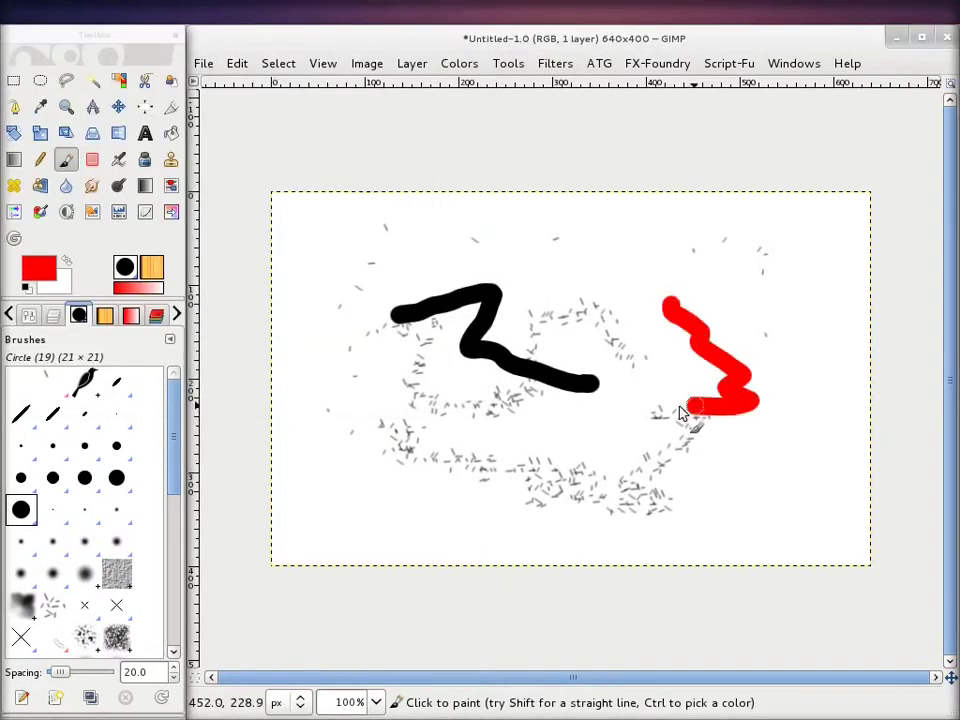
pyautogui.scroll(-3, 74, 492)
# Step: Stamp four green peppers along the top of the canvas with the Pepper brush
pyautogui.scroll(-1, 76, 495)
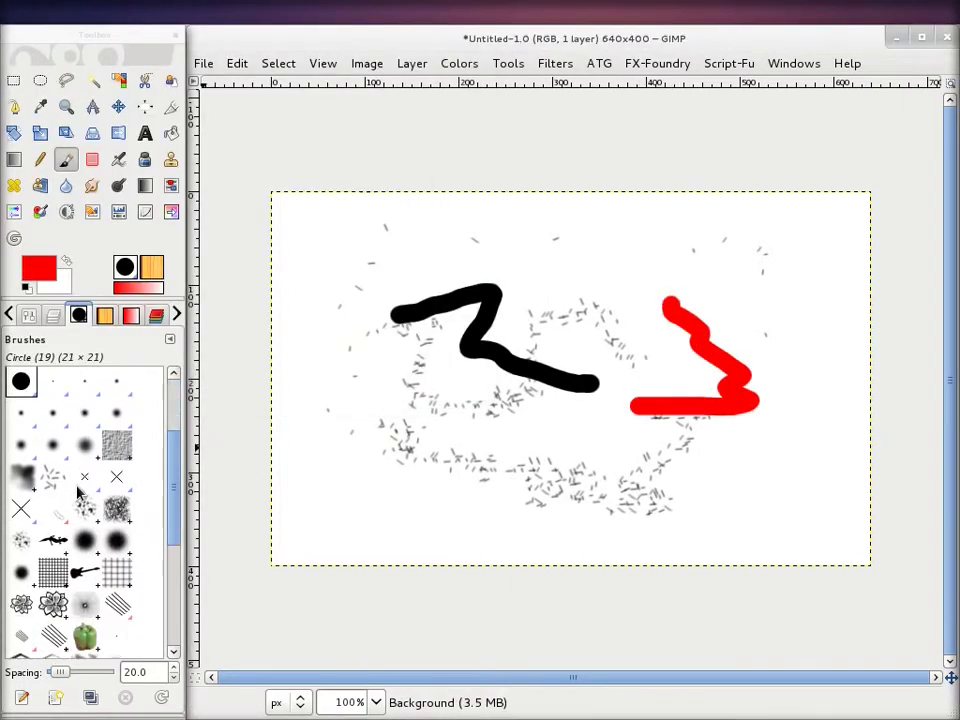
pyautogui.scroll(-4, 82, 505)
pyautogui.click(86, 510)
pyautogui.click(327, 273)
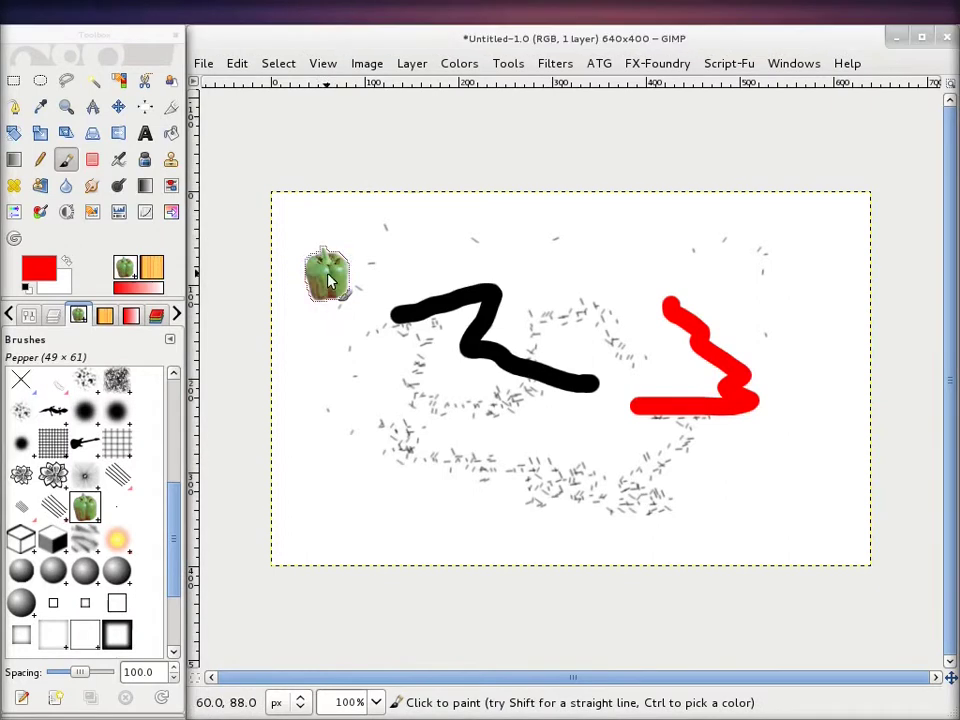
pyautogui.click(492, 240)
pyautogui.click(631, 245)
pyautogui.click(812, 254)
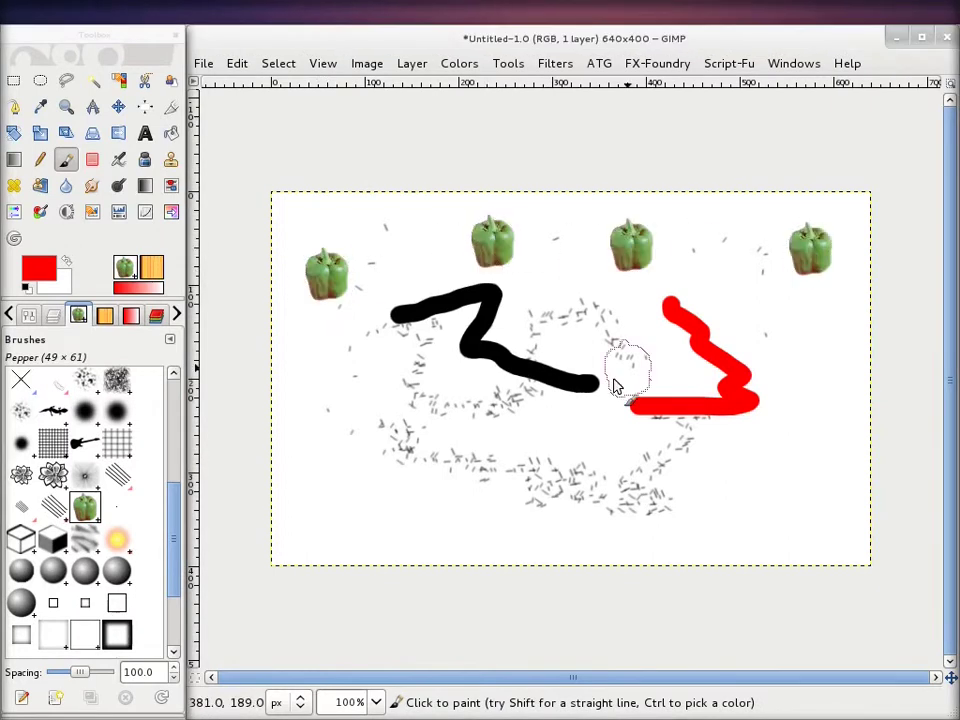
# Step: Cover the canvas with strokes from the Vine brush
pyautogui.scroll(-5, 110, 400)
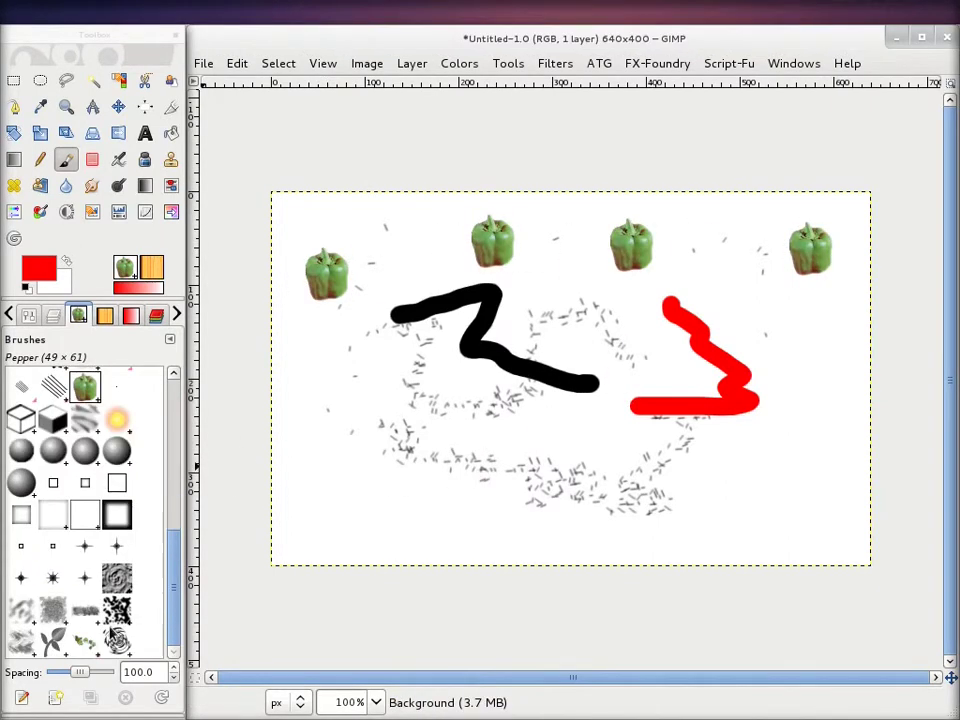
pyautogui.click(85, 640)
pyautogui.moveTo(350, 405)
pyautogui.mouseDown()
pyautogui.moveTo(476, 443)
pyautogui.moveTo(543, 377)
pyautogui.moveTo(451, 340)
pyautogui.moveTo(392, 285)
pyautogui.moveTo(323, 255)
pyautogui.moveTo(237, 240)
pyautogui.moveTo(405, 223)
pyautogui.moveTo(659, 539)
pyautogui.moveTo(694, 504)
pyautogui.moveTo(530, 430)
pyautogui.moveTo(466, 467)
pyautogui.moveTo(399, 485)
pyautogui.moveTo(388, 468)
pyautogui.moveTo(617, 281)
pyautogui.moveTo(566, 312)
pyautogui.moveTo(764, 240)
pyautogui.moveTo(687, 204)
pyautogui.moveTo(703, 383)
pyautogui.moveTo(460, 326)
pyautogui.mouseUp()
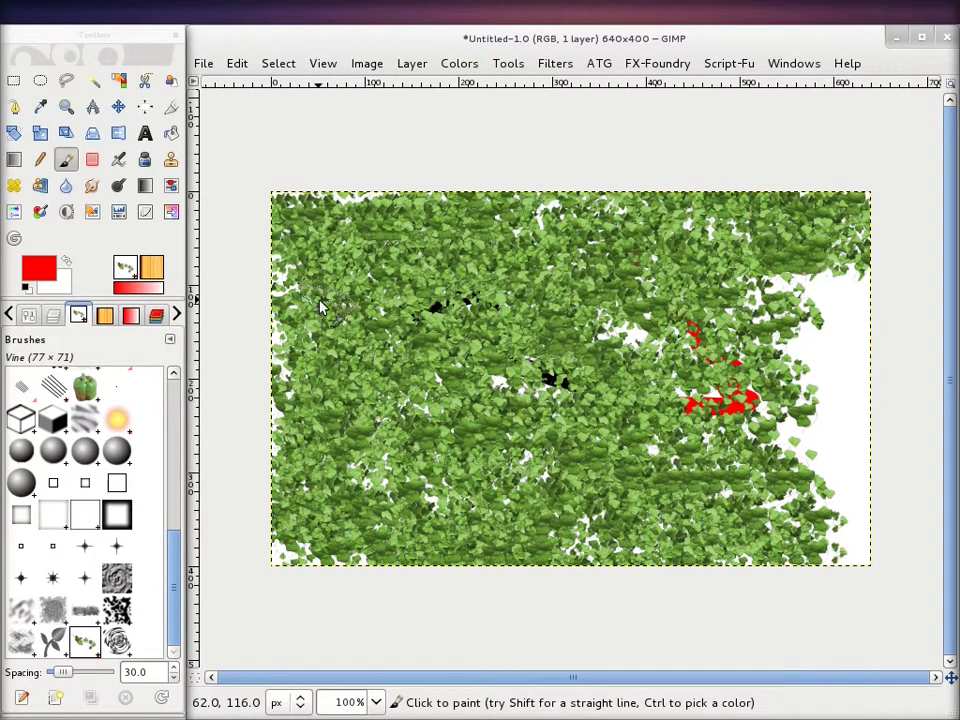
pyautogui.moveTo(321, 307); pyautogui.dragTo(345, 310)
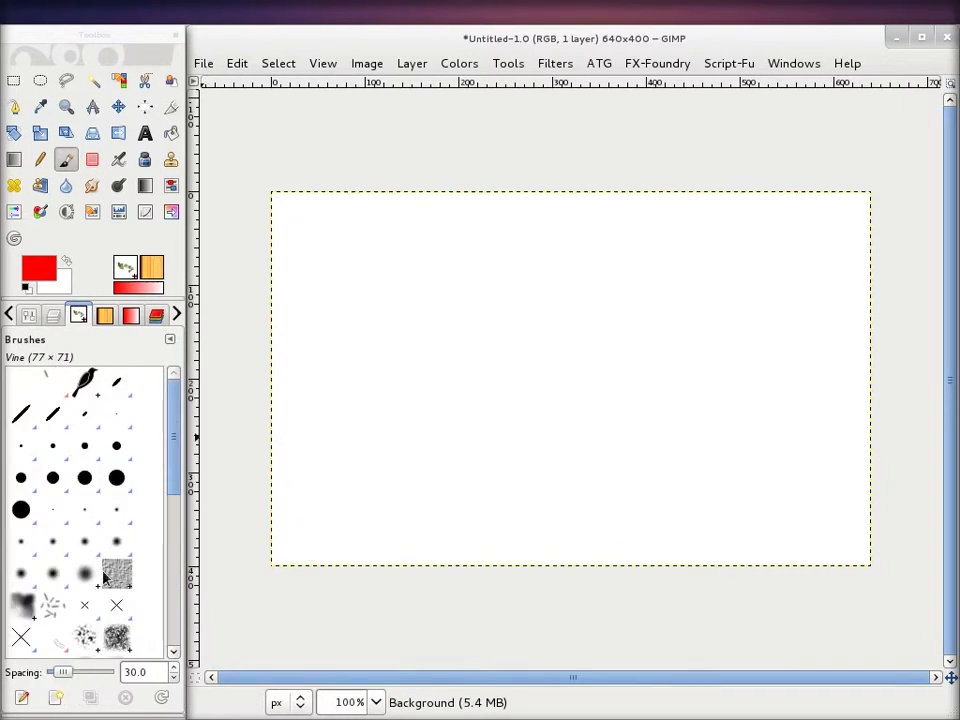
# Step: Create an Untitled 11×11 brush and test it with a red zigzag at the upper left
pyautogui.click(78, 316)
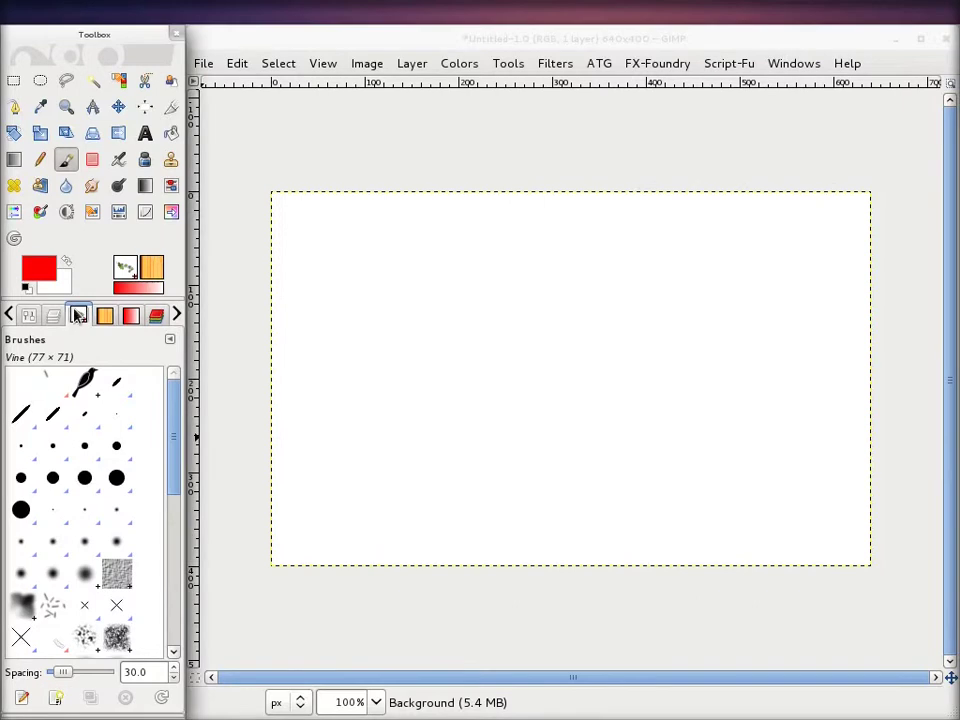
pyautogui.click(59, 698)
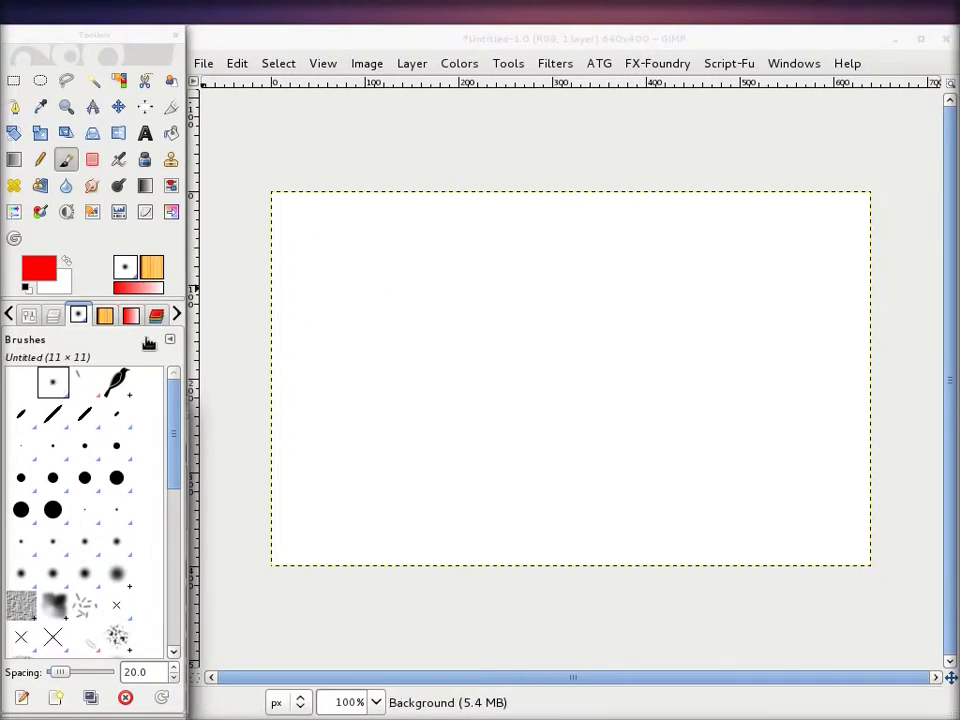
pyautogui.moveTo(355, 262)
pyautogui.mouseDown()
pyautogui.moveTo(454, 306)
pyautogui.moveTo(471, 266)
pyautogui.moveTo(372, 253)
pyautogui.moveTo(429, 251)
pyautogui.moveTo(457, 238)
pyautogui.mouseUp()
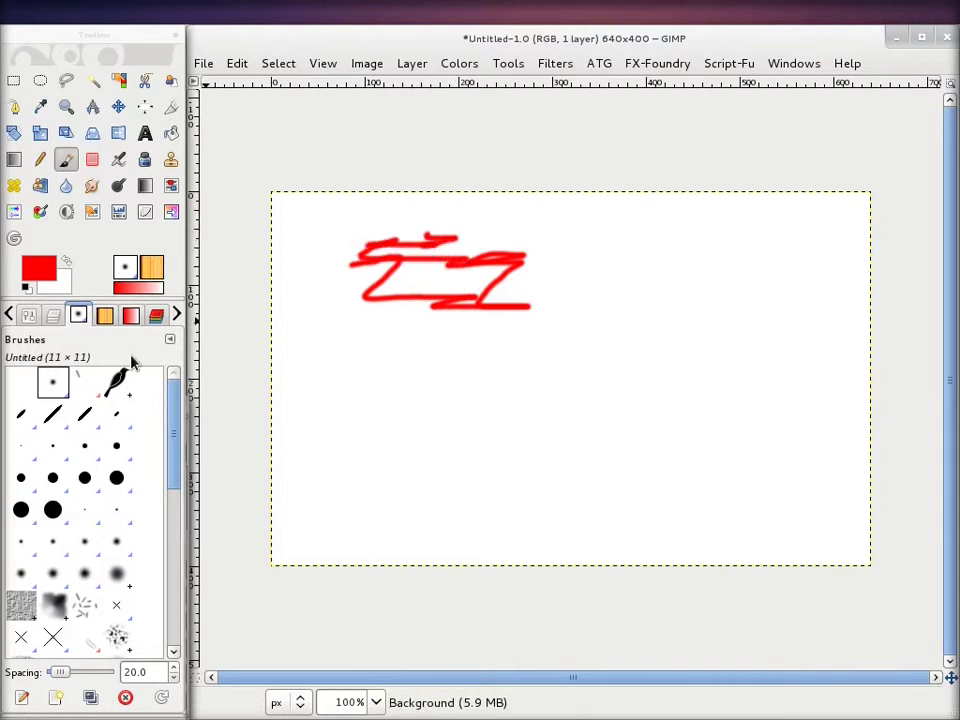
pyautogui.rightClick(55, 389)
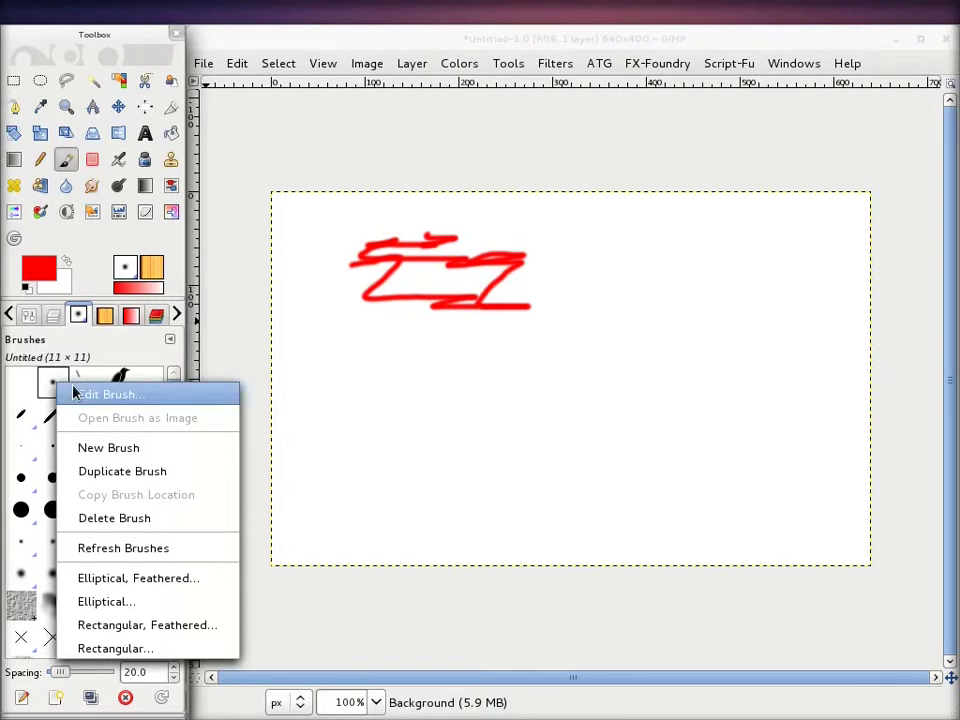
pyautogui.click(210, 332)
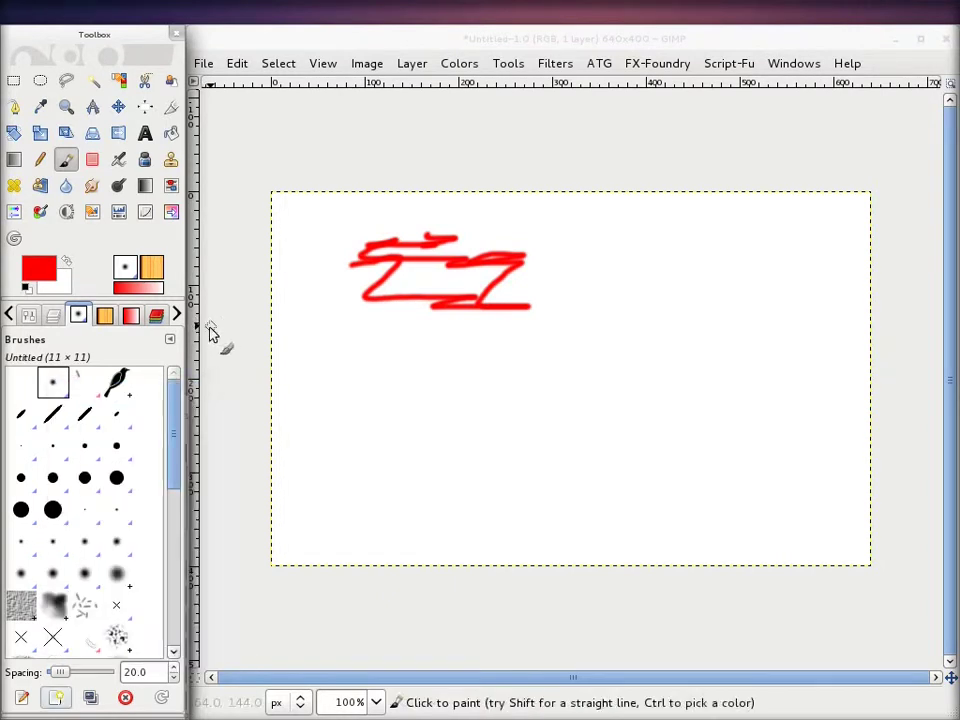
# Step: Open the new brush in a floating Brush Editor and give it a square shape
pyautogui.click(22, 703)
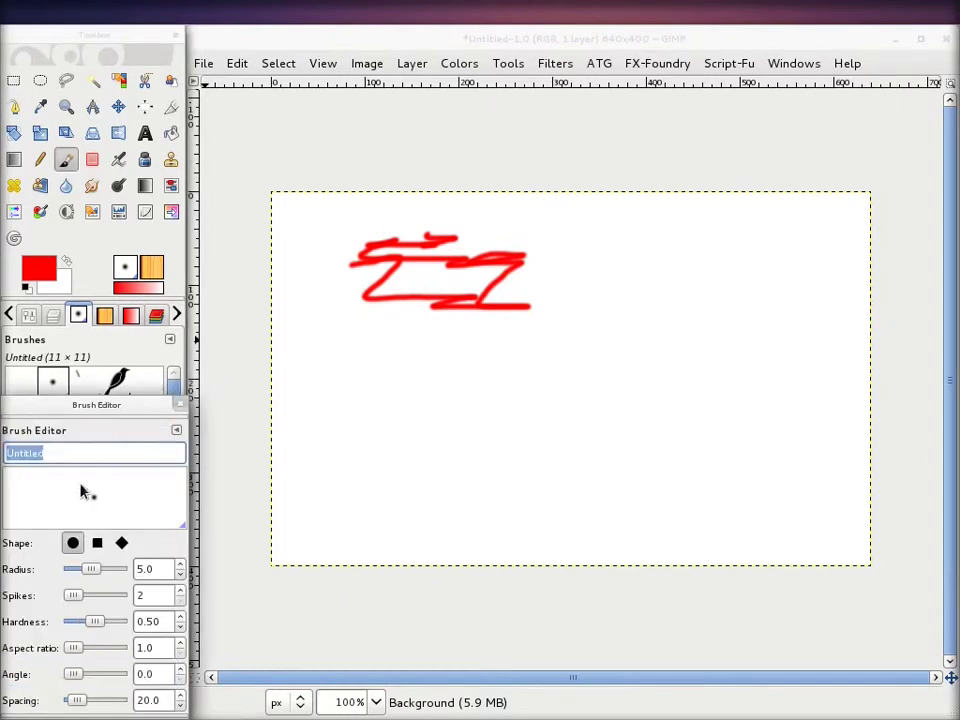
pyautogui.moveTo(92, 405); pyautogui.dragTo(683, 187)
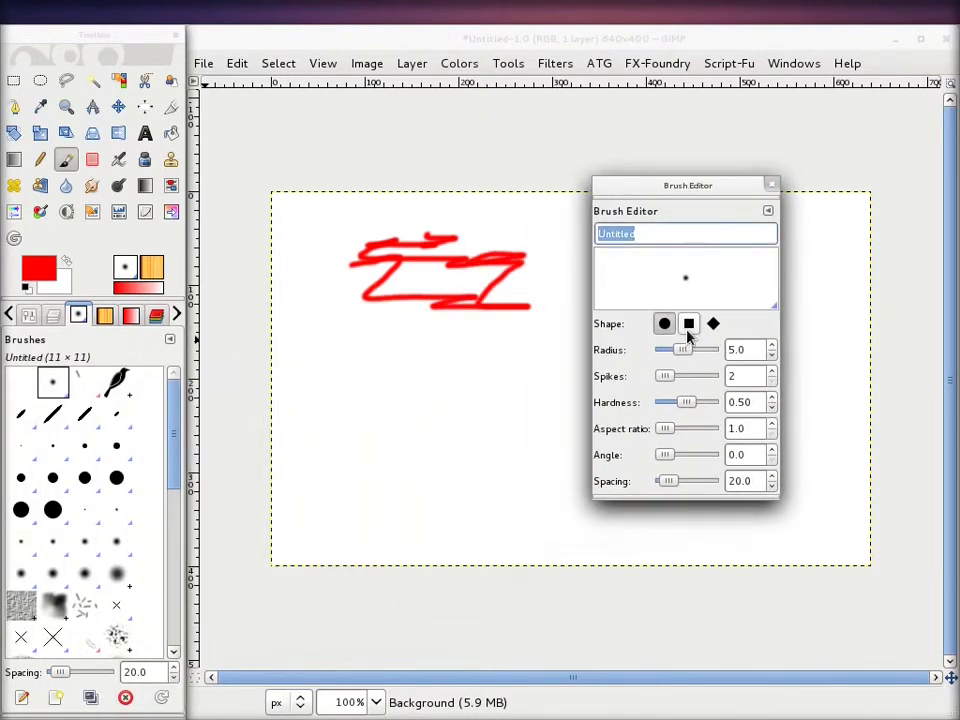
pyautogui.click(689, 324)
pyautogui.click(713, 325)
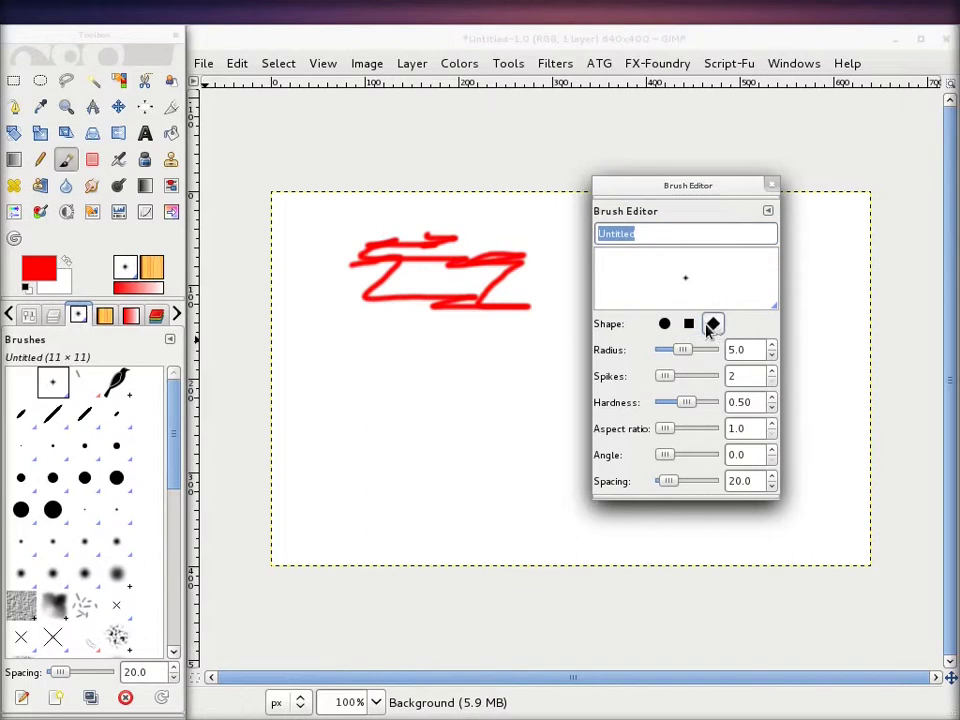
pyautogui.click(689, 324)
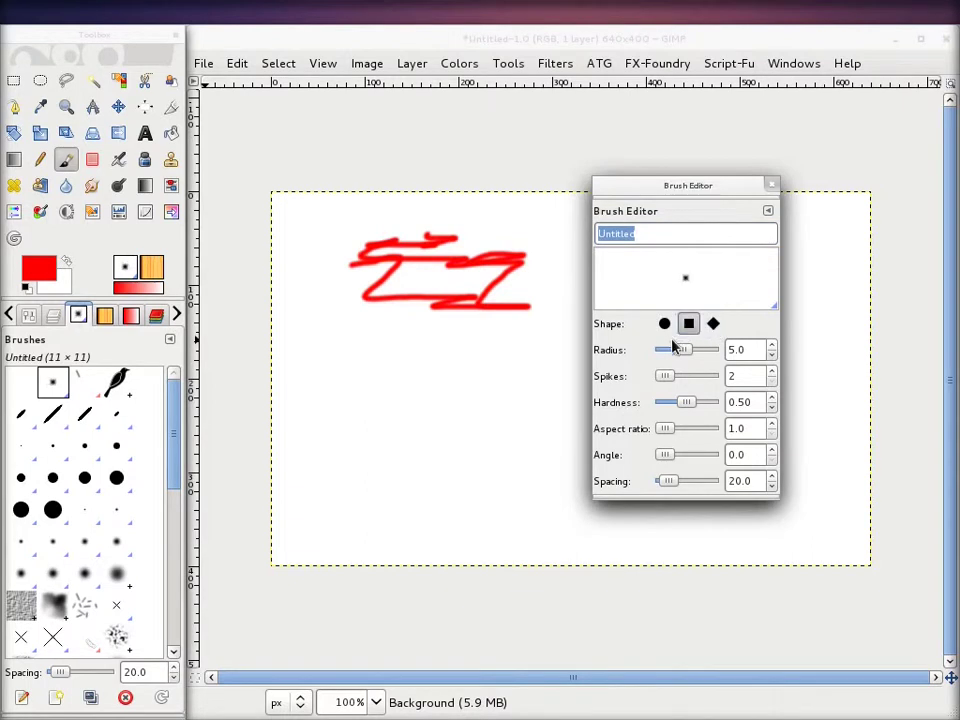
# Step: Set the brush to radius 19.9, 8 spikes, hardness 0.32 and angle 49.8
pyautogui.moveTo(682, 350); pyautogui.dragTo(697, 340)
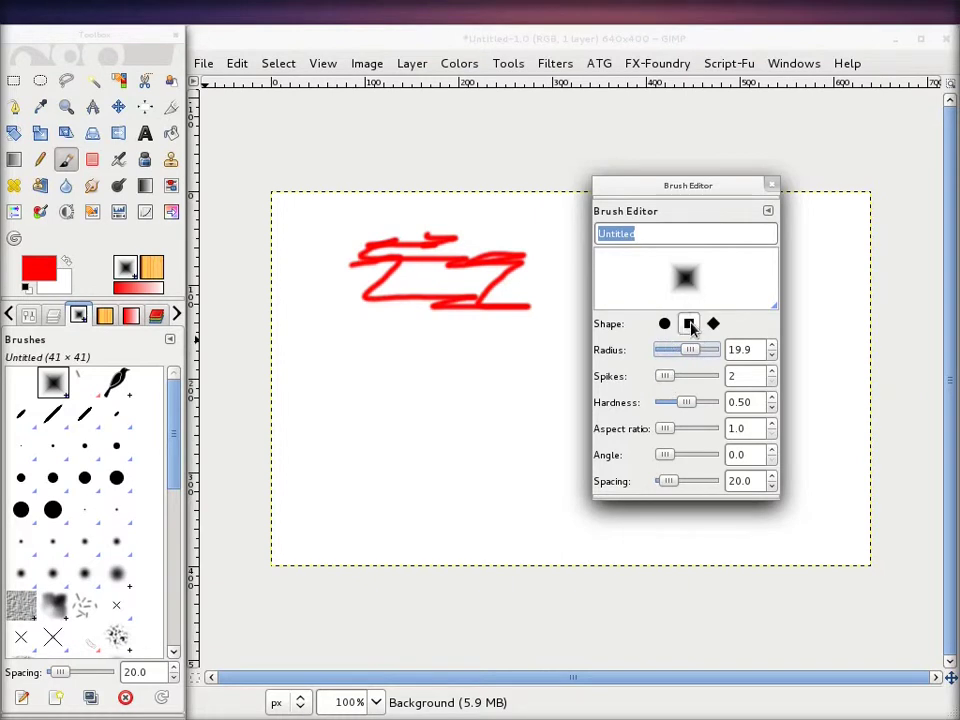
pyautogui.moveTo(663, 376); pyautogui.dragTo(678, 378)
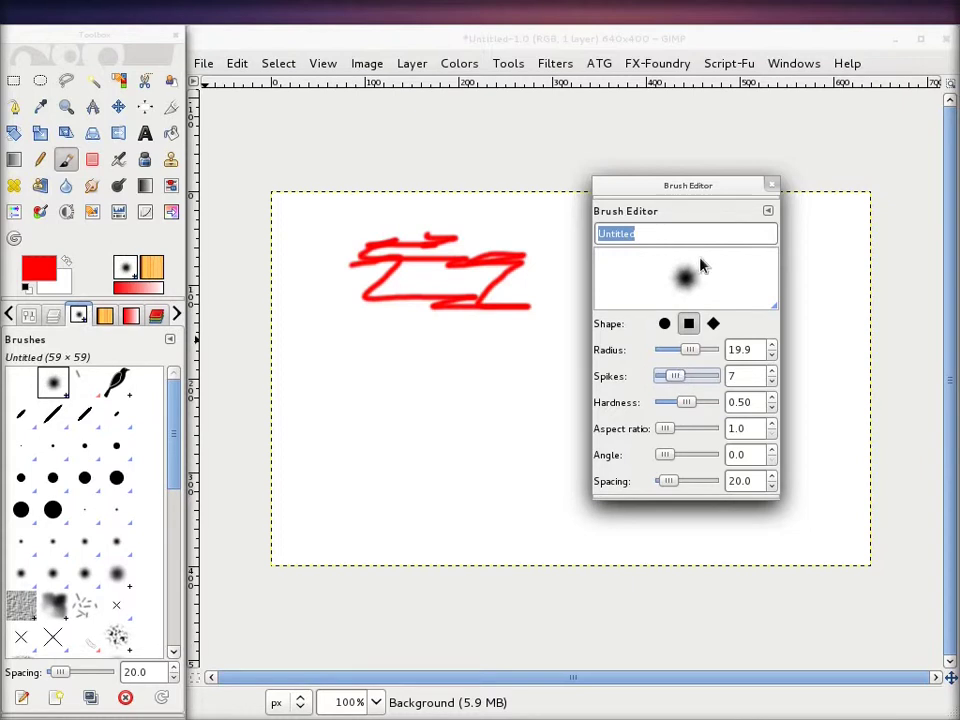
pyautogui.moveTo(675, 377)
pyautogui.mouseDown()
pyautogui.moveTo(689, 405)
pyautogui.moveTo(714, 402)
pyautogui.mouseUp()
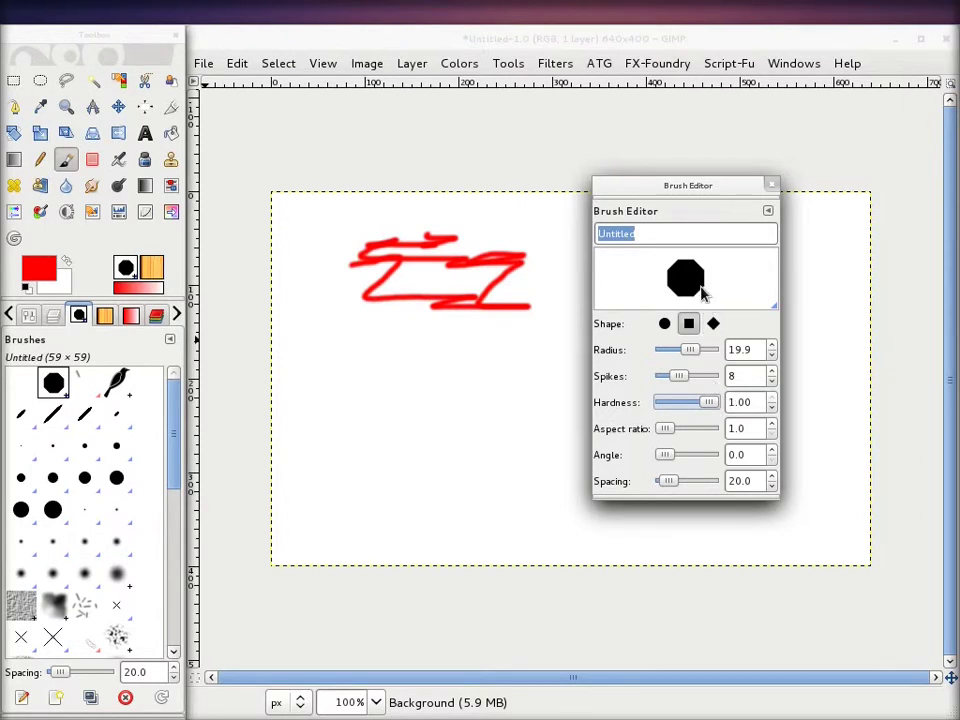
pyautogui.moveTo(709, 403)
pyautogui.mouseDown()
pyautogui.moveTo(667, 404)
pyautogui.moveTo(681, 402)
pyautogui.mouseUp()
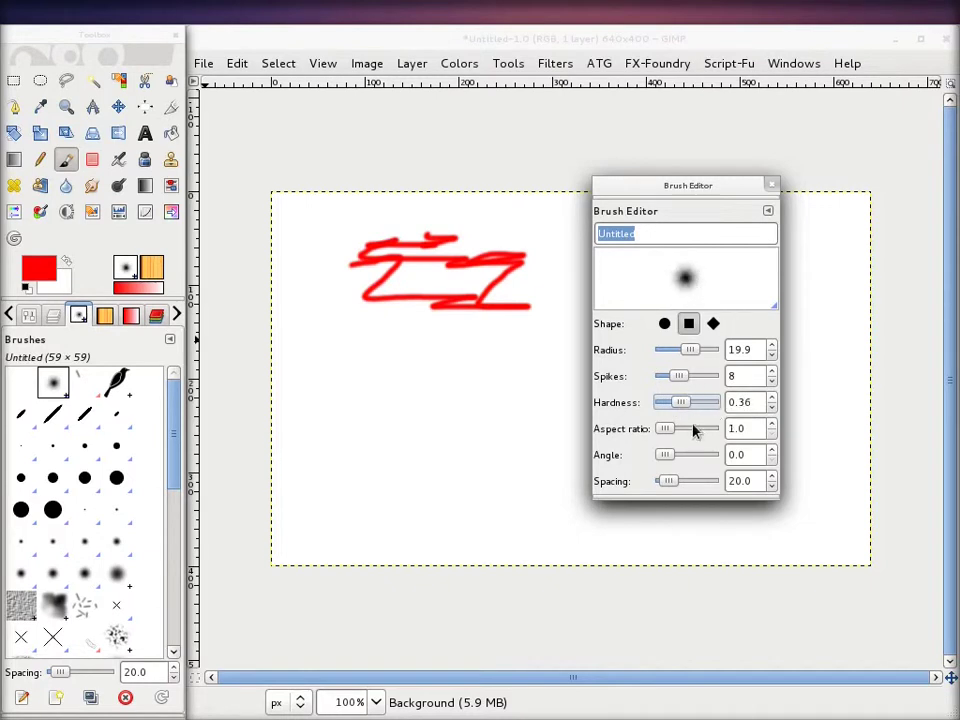
pyautogui.moveTo(669, 432)
pyautogui.mouseDown()
pyautogui.moveTo(705, 426)
pyautogui.moveTo(676, 428)
pyautogui.moveTo(705, 407)
pyautogui.moveTo(653, 408)
pyautogui.moveTo(654, 430)
pyautogui.mouseUp()
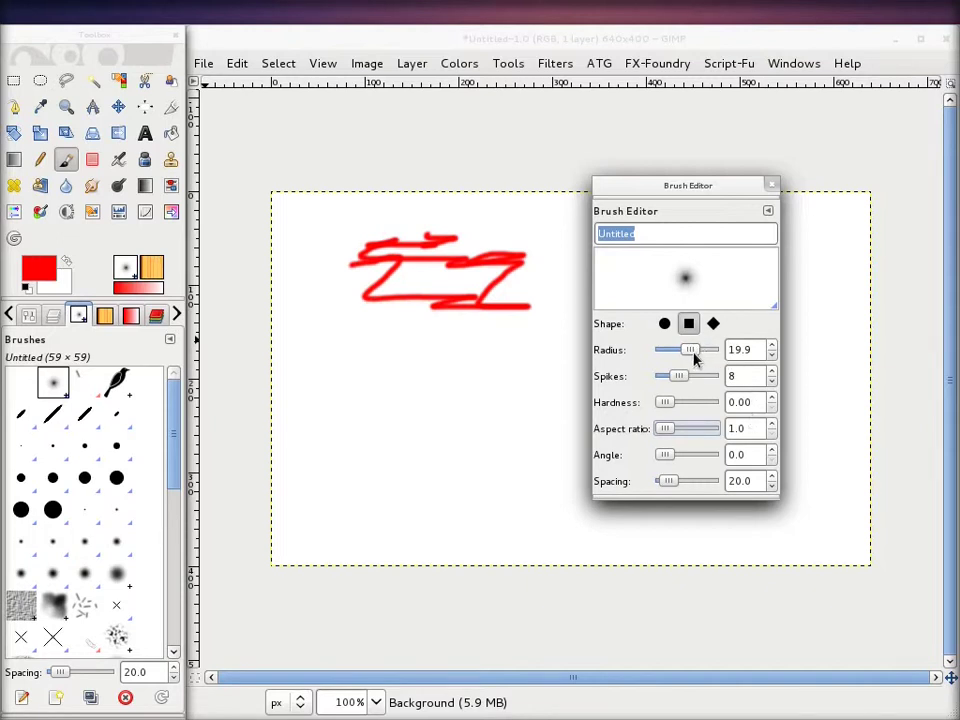
pyautogui.click(676, 402)
pyautogui.click(670, 457)
pyautogui.moveTo(670, 457); pyautogui.dragTo(677, 457)
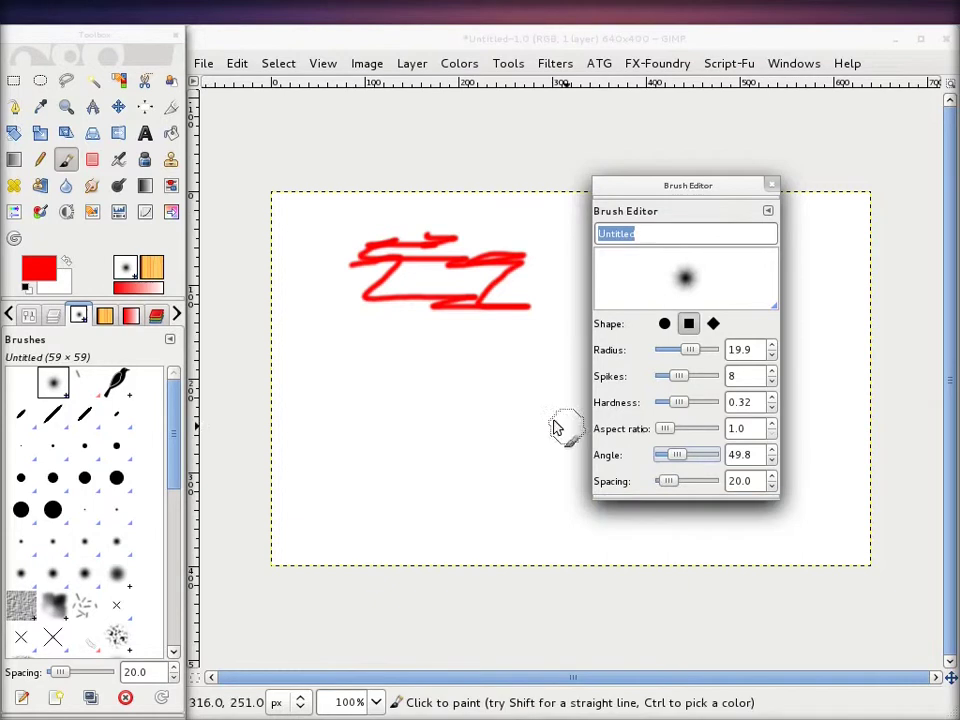
# Step: Paint red test strokes with the custom brush at spacings 68.7 and 170.4
pyautogui.click(407, 380)
pyautogui.moveTo(407, 380); pyautogui.dragTo(450, 388)
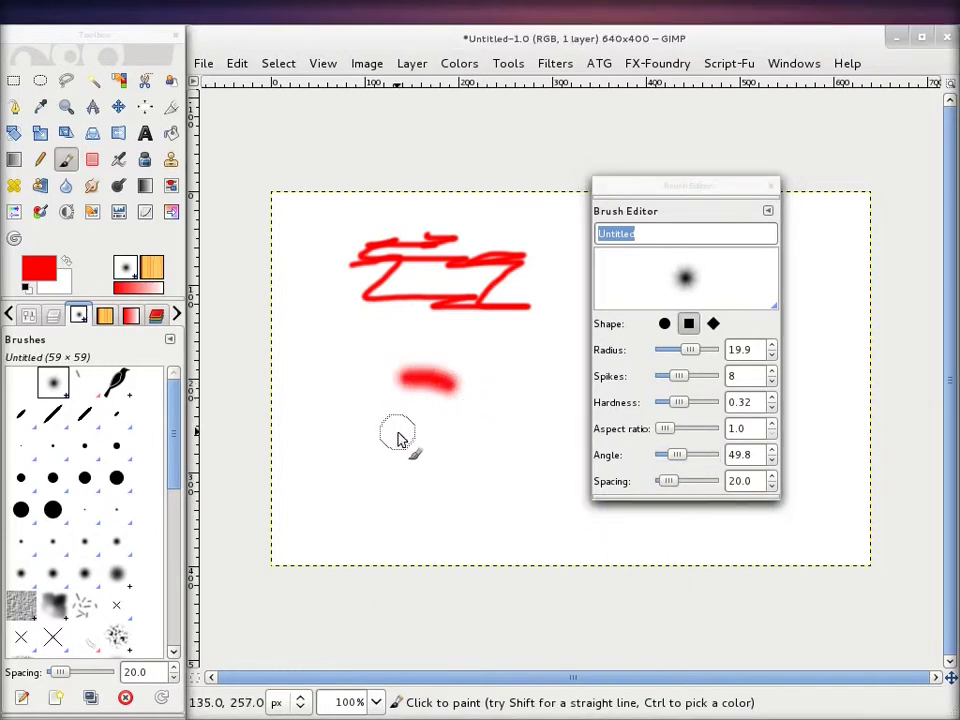
pyautogui.moveTo(668, 481); pyautogui.dragTo(680, 481)
pyautogui.moveTo(358, 478)
pyautogui.mouseDown()
pyautogui.moveTo(500, 437)
pyautogui.moveTo(497, 491)
pyautogui.moveTo(467, 514)
pyautogui.moveTo(379, 516)
pyautogui.moveTo(325, 500)
pyautogui.moveTo(294, 358)
pyautogui.moveTo(302, 274)
pyautogui.moveTo(330, 248)
pyautogui.mouseUp()
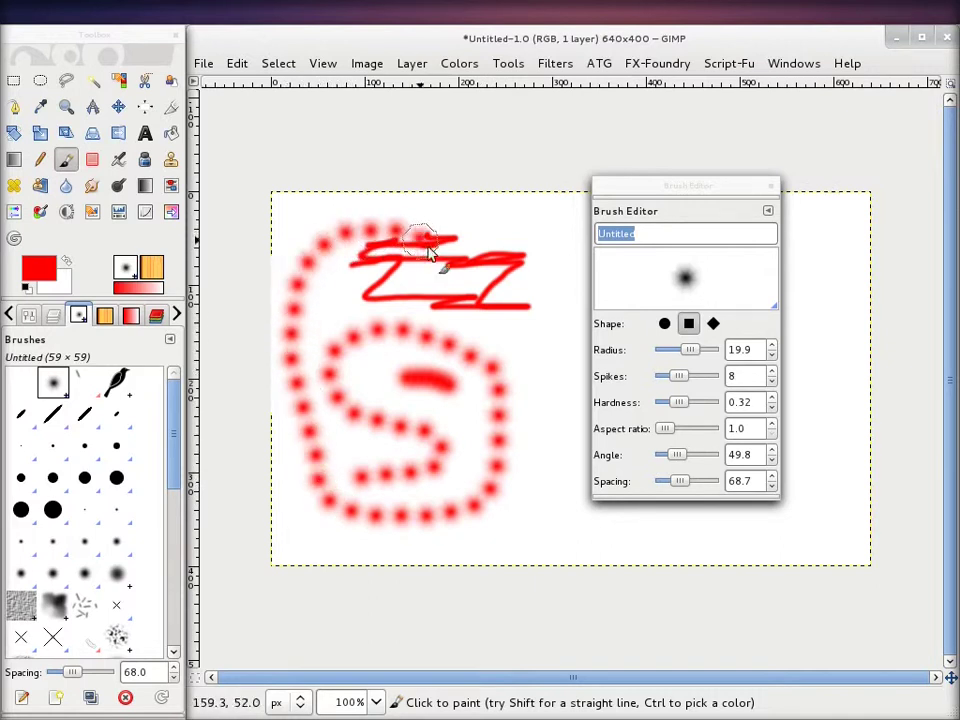
pyautogui.moveTo(677, 487); pyautogui.dragTo(760, 483)
pyautogui.moveTo(317, 542)
pyautogui.mouseDown()
pyautogui.moveTo(441, 544)
pyautogui.moveTo(290, 480)
pyautogui.mouseUp()
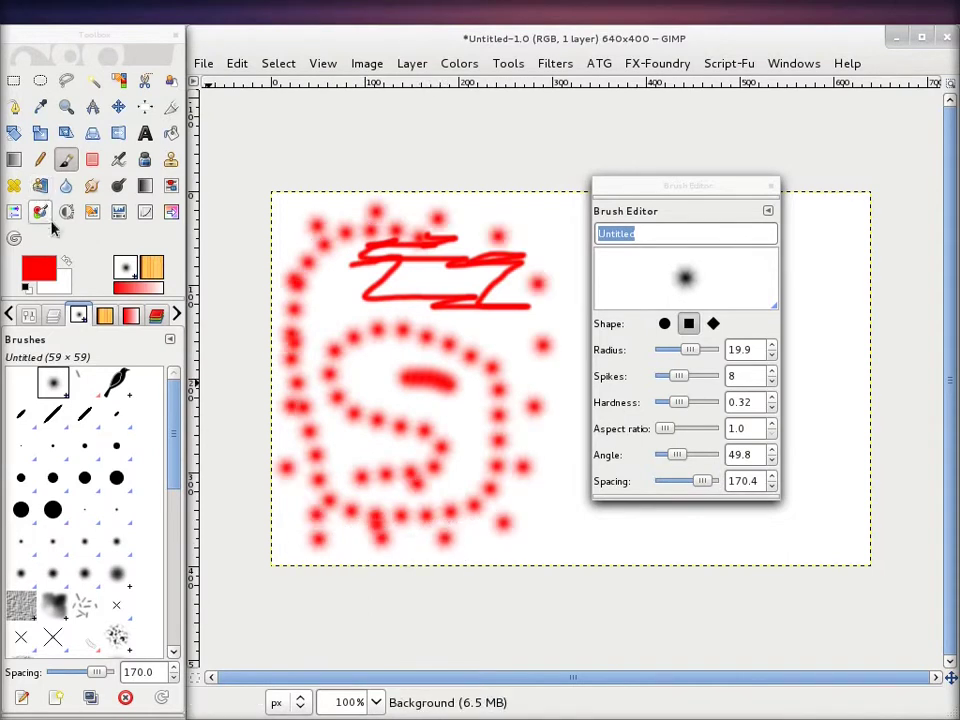
# Step: Switch the foreground to black, set spacing to 10, and paint black strokes over the red dots
pyautogui.click(38, 268)
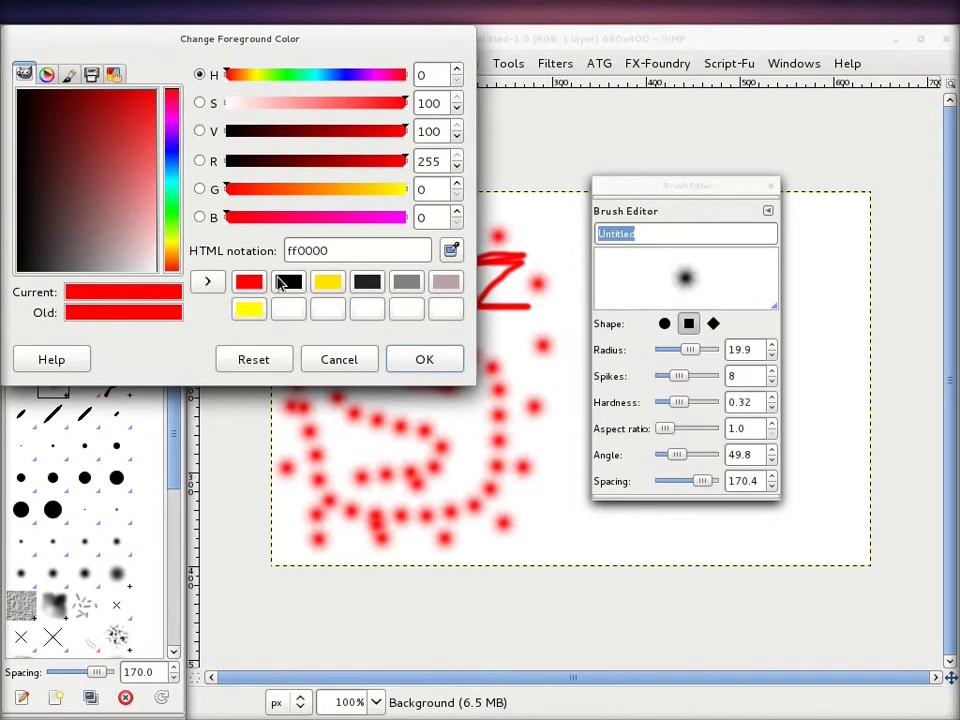
pyautogui.click(288, 282)
pyautogui.click(428, 366)
pyautogui.moveTo(702, 481); pyautogui.dragTo(664, 484)
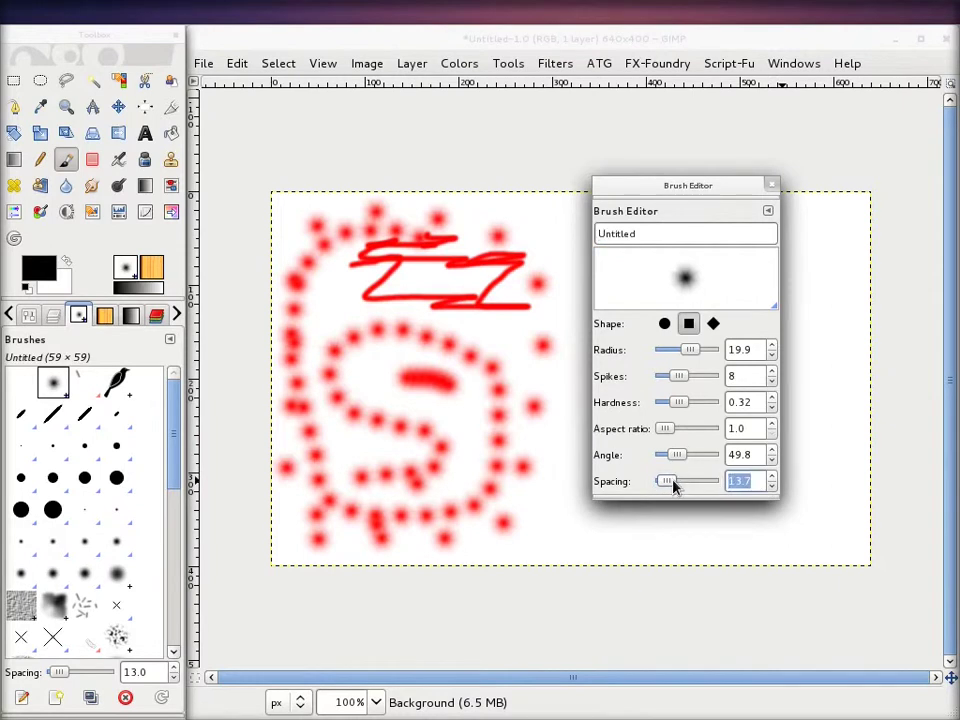
pyautogui.write('10')
pyautogui.press('Return')
pyautogui.moveTo(391, 370)
pyautogui.mouseDown()
pyautogui.moveTo(391, 448)
pyautogui.moveTo(450, 484)
pyautogui.moveTo(495, 336)
pyautogui.moveTo(493, 262)
pyautogui.moveTo(354, 253)
pyautogui.moveTo(345, 285)
pyautogui.mouseUp()
pyautogui.moveTo(666, 481); pyautogui.dragTo(669, 482)
pyautogui.moveTo(380, 533)
pyautogui.mouseDown()
pyautogui.moveTo(476, 523)
pyautogui.moveTo(500, 432)
pyautogui.moveTo(530, 507)
pyautogui.moveTo(533, 326)
pyautogui.mouseUp()
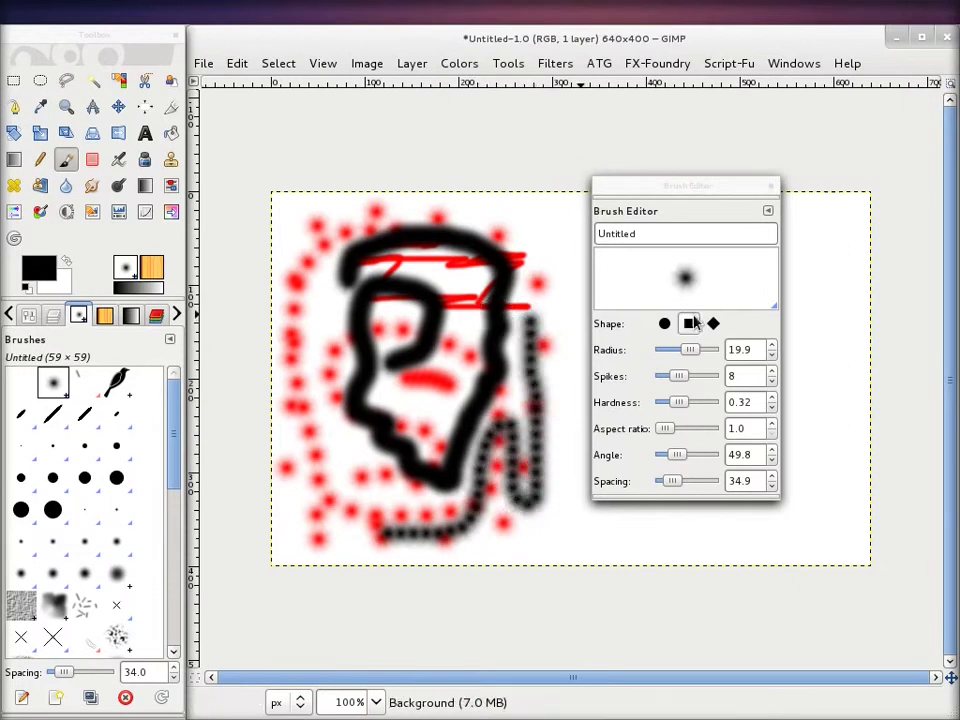
# Step: Close the Brush Editor, delete the Untitled brush, and wipe the canvas to white
pyautogui.click(771, 188)
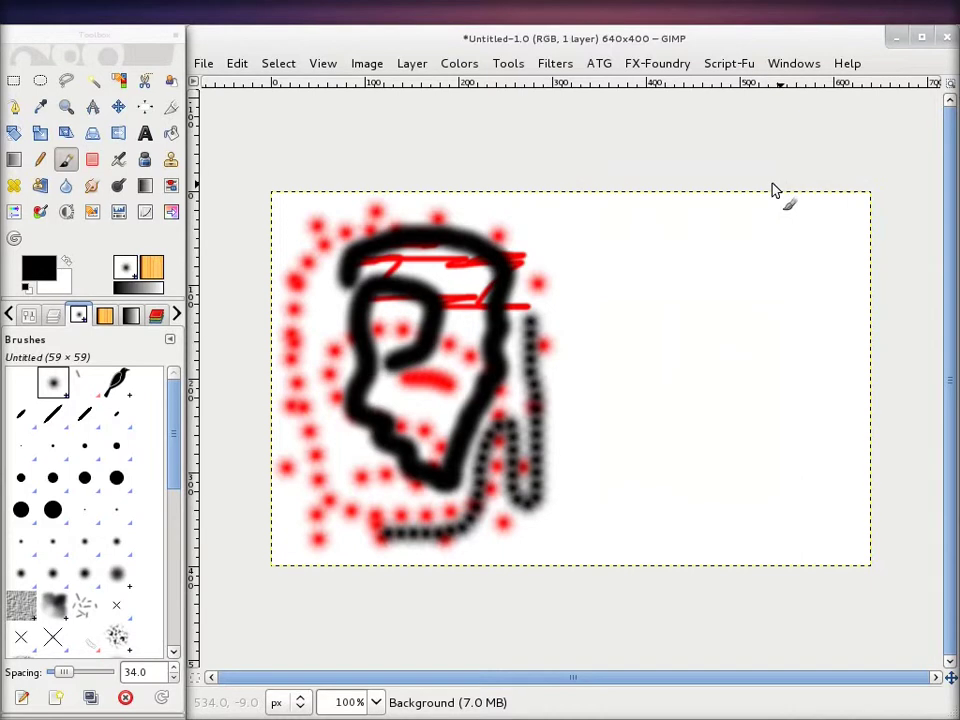
pyautogui.click(55, 388)
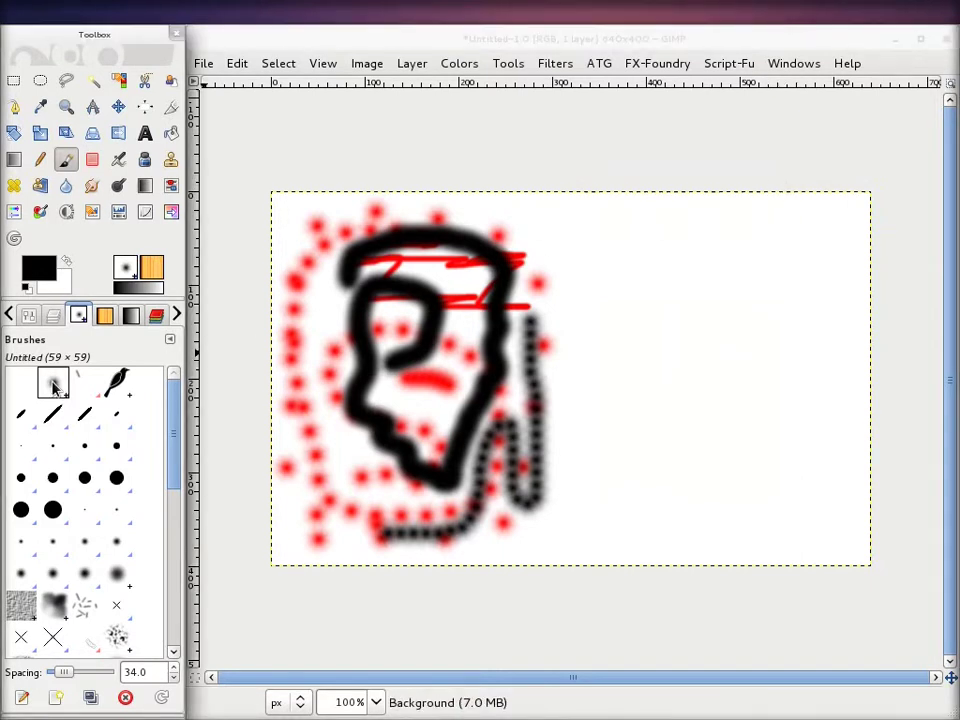
pyautogui.click(124, 699)
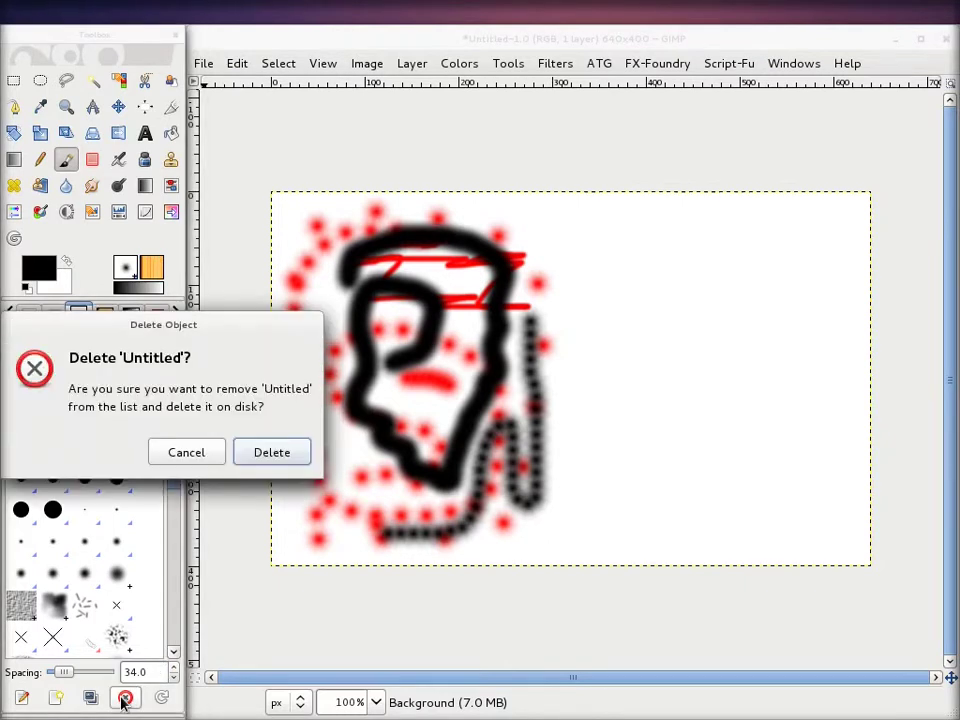
pyautogui.click(271, 453)
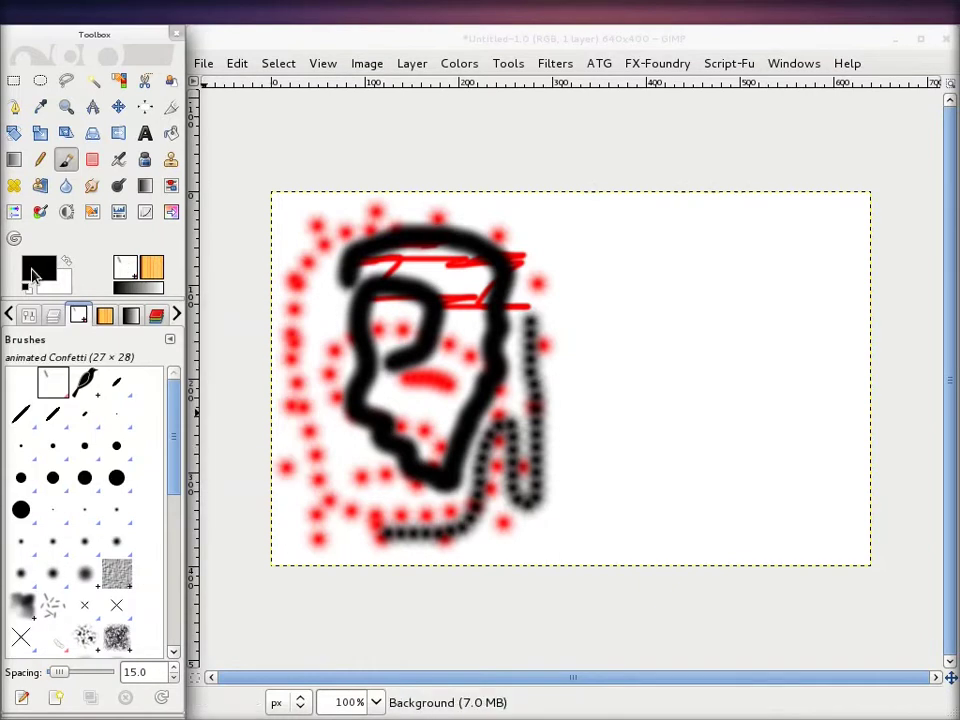
pyautogui.moveTo(63, 285); pyautogui.dragTo(450, 411)
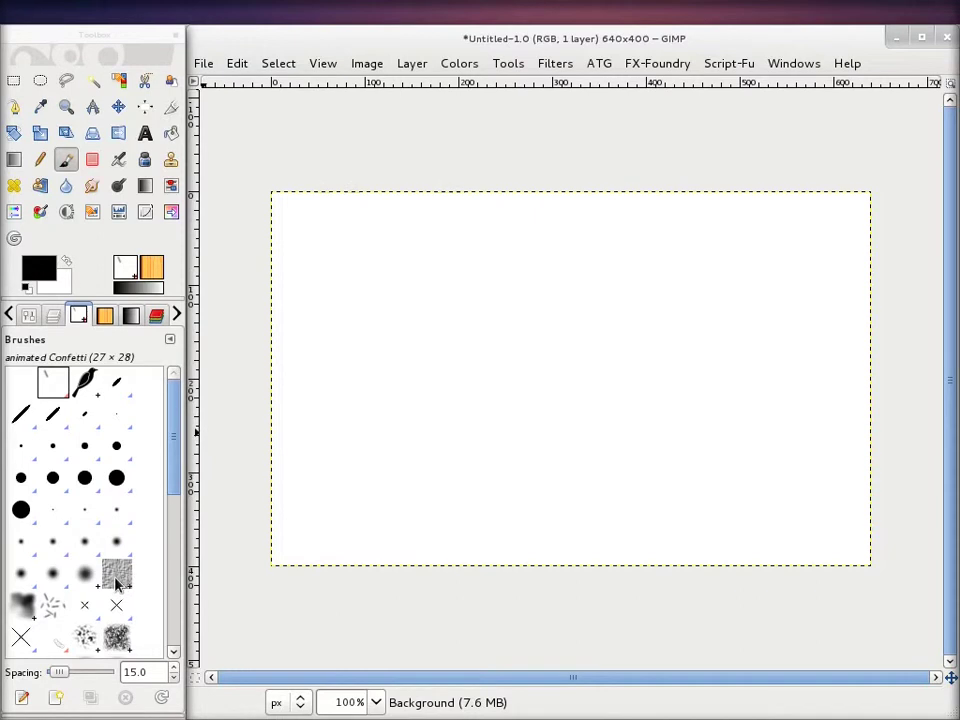
# Step: Create a new 20×20 pixel image with Fill with set to Transparency
pyautogui.click(202, 66)
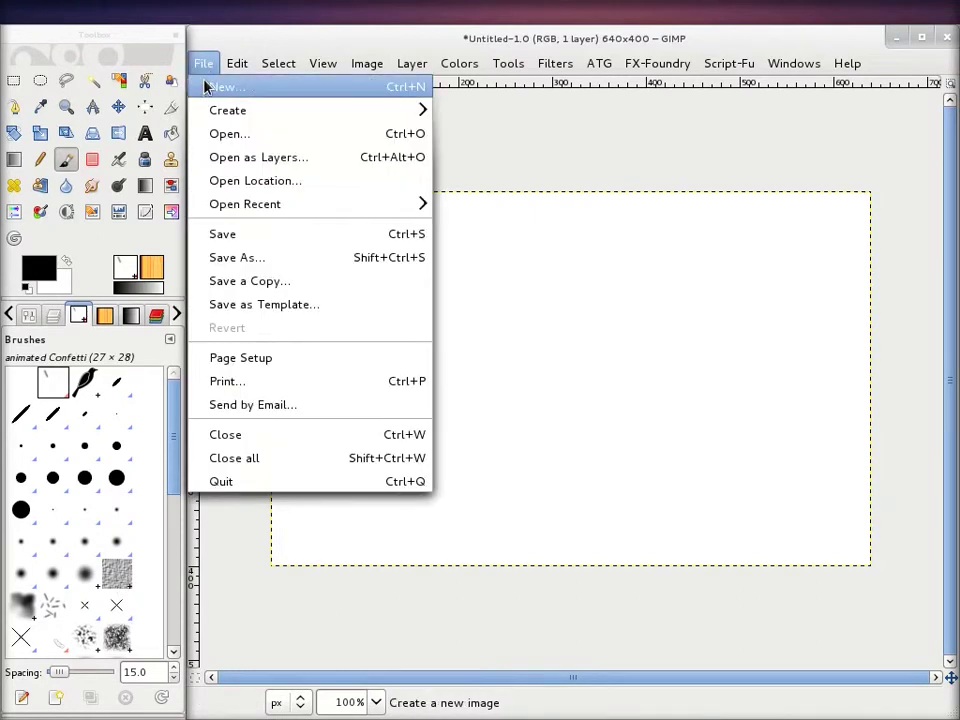
pyautogui.click(207, 88)
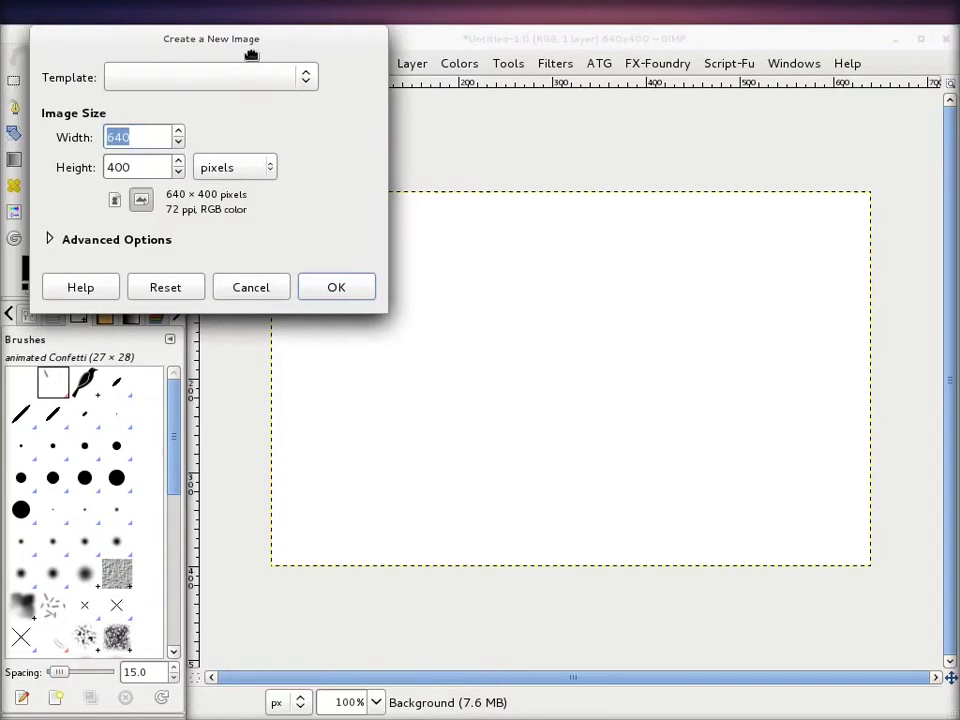
pyautogui.moveTo(222, 45); pyautogui.dragTo(657, 208)
pyautogui.write('2')
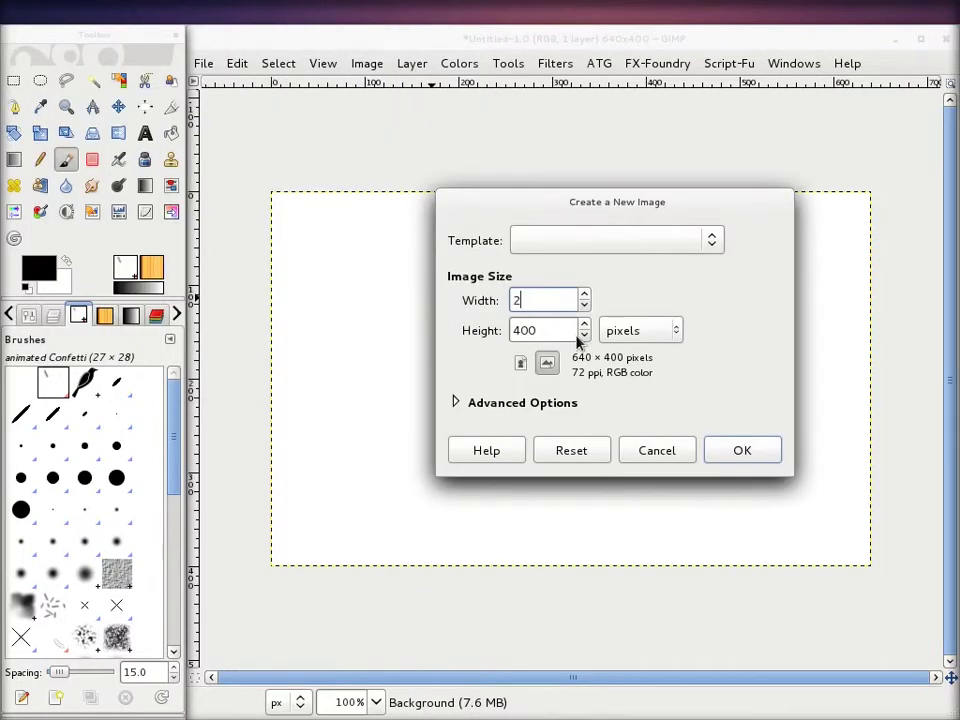
pyautogui.write('0')
pyautogui.press('Tab')
pyautogui.write('20')
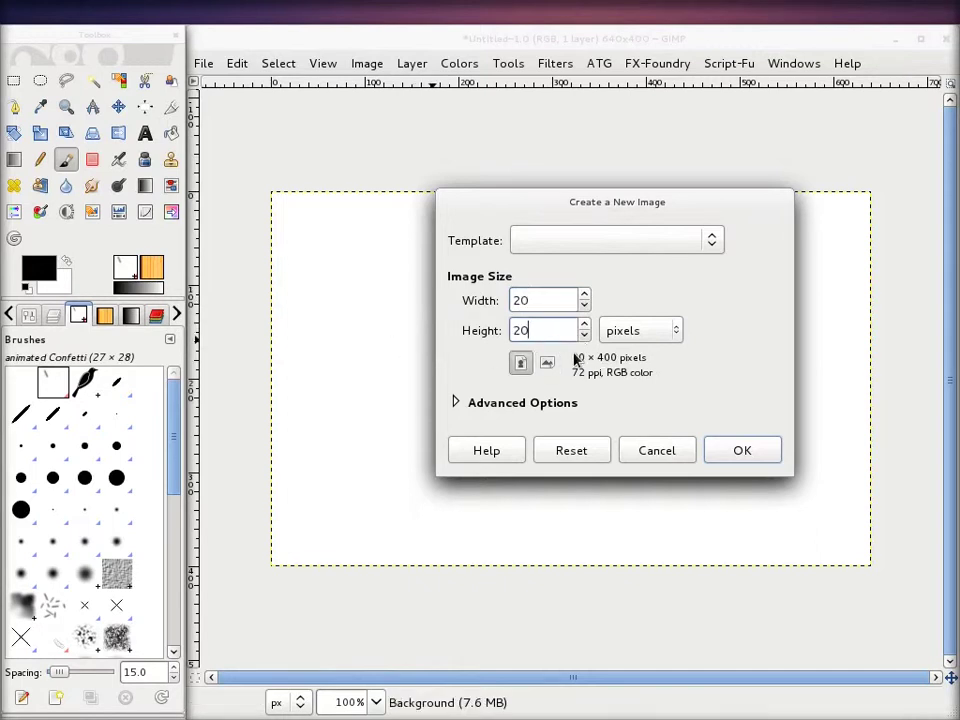
pyautogui.click(556, 305)
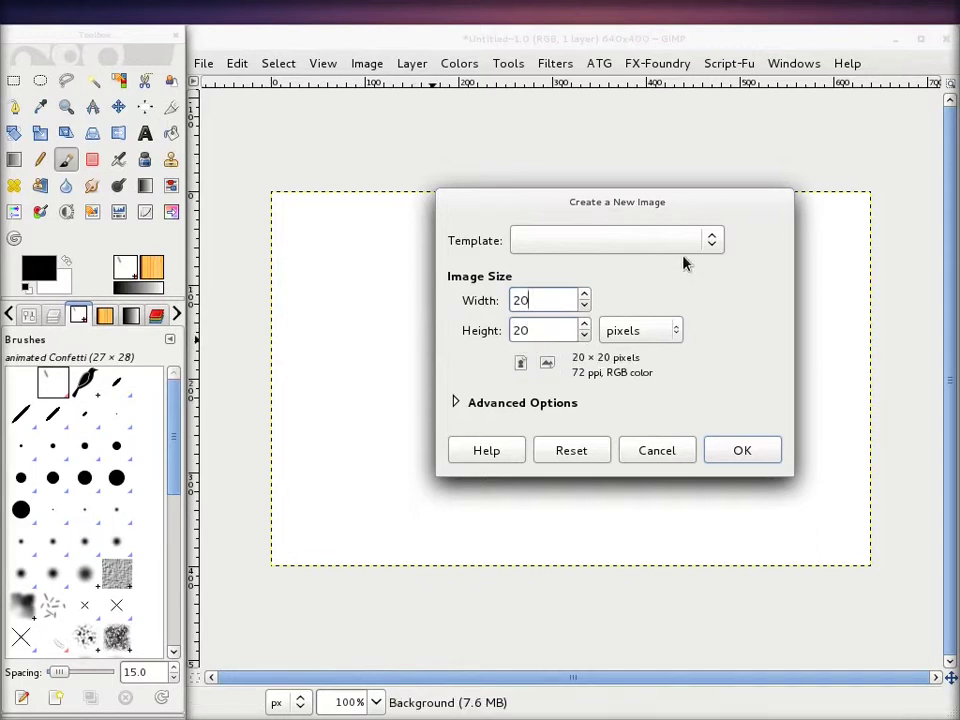
pyautogui.click(460, 402)
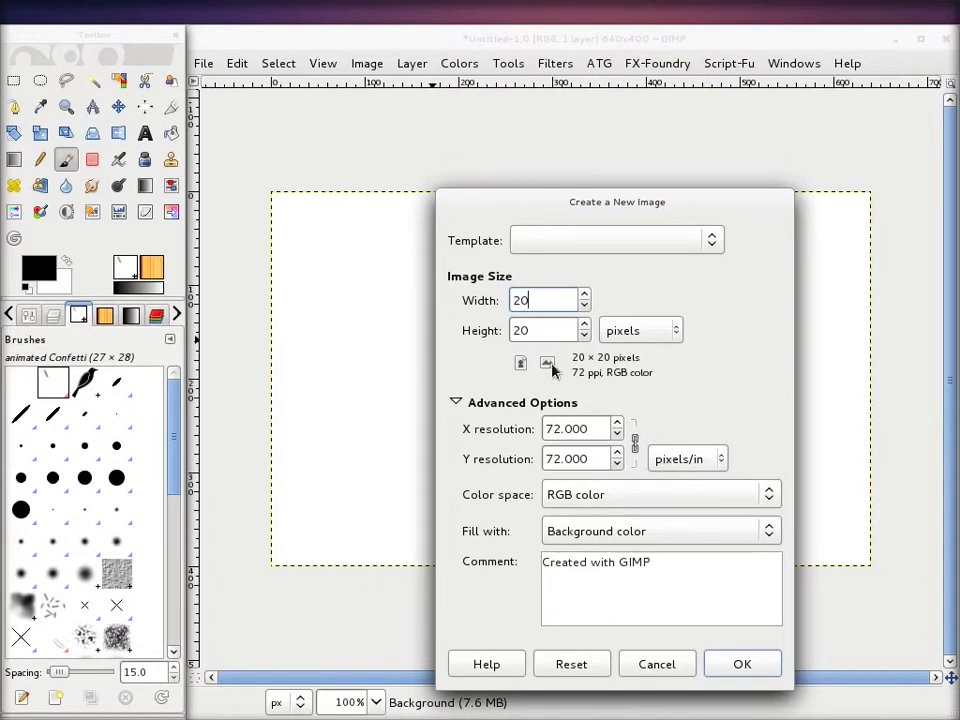
pyautogui.doubleClick(543, 300)
pyautogui.doubleClick(524, 330)
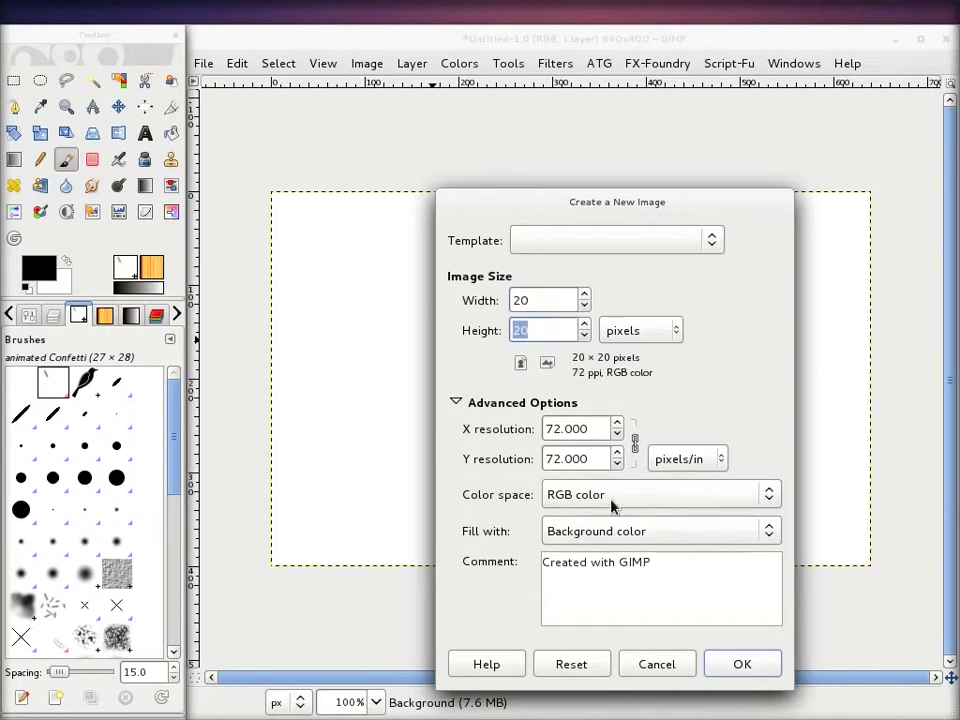
pyautogui.click(680, 541)
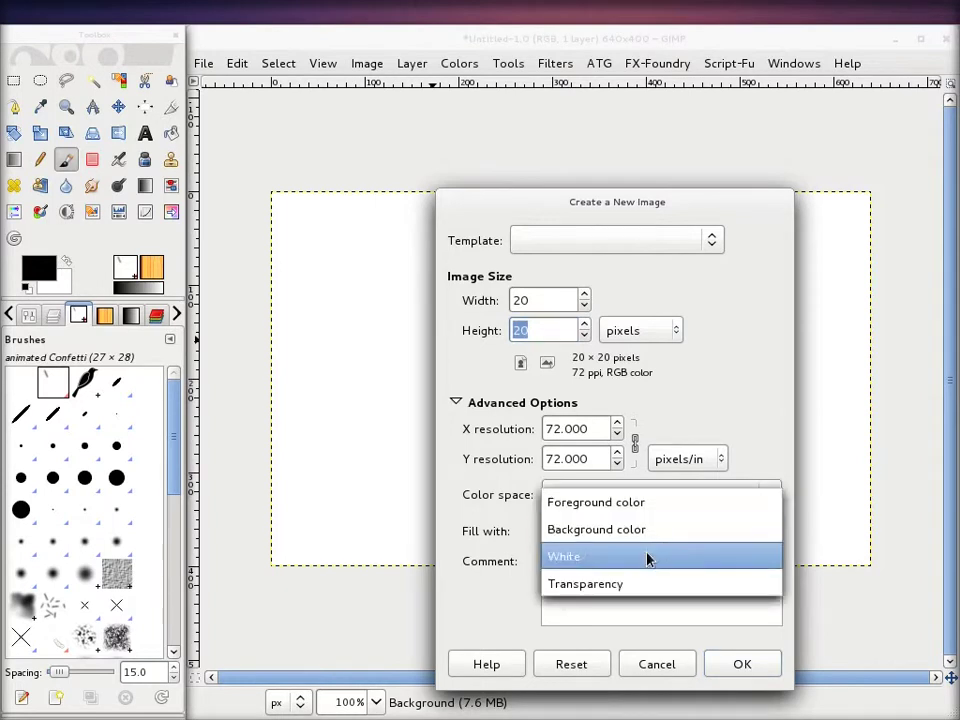
pyautogui.click(616, 584)
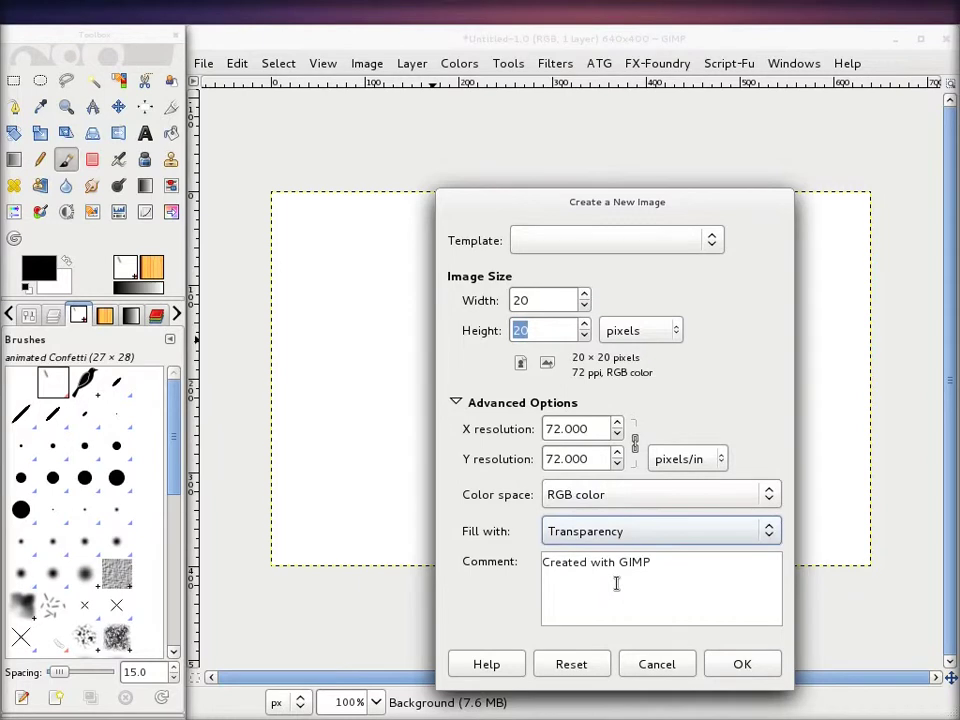
pyautogui.click(720, 672)
# Step: Move and enlarge the 20×20 image window and zoom in to 550%
pyautogui.moveTo(414, 64)
pyautogui.mouseDown()
pyautogui.moveTo(510, 150)
pyautogui.moveTo(627, 296)
pyautogui.mouseUp()
pyautogui.keyDown('ctrl'); pyautogui.scroll(2, 585, 368); pyautogui.keyUp('ctrl')
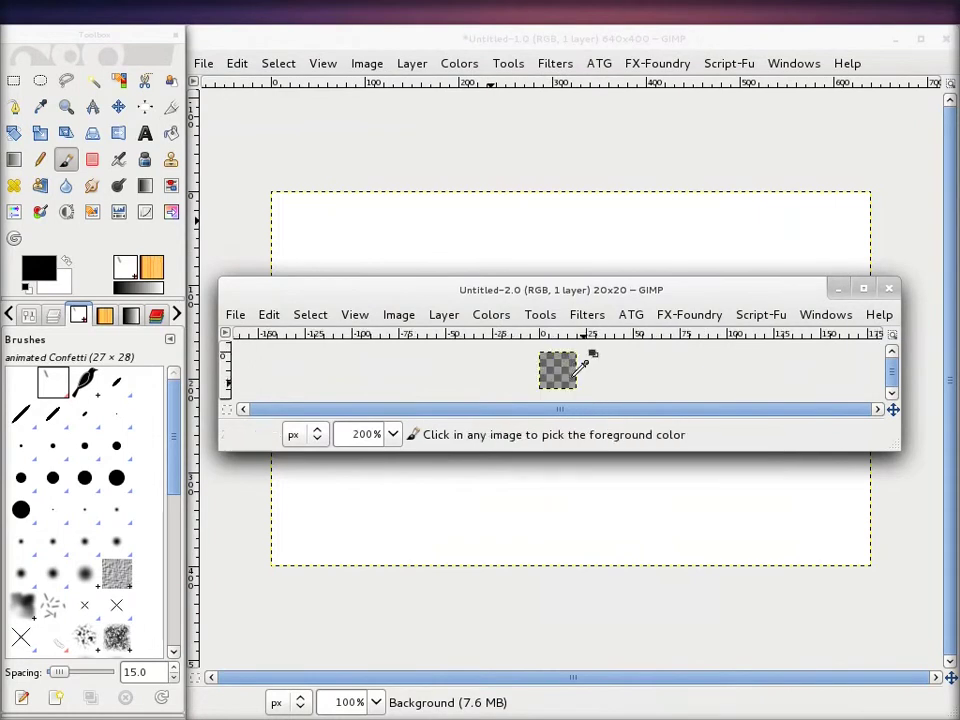
pyautogui.moveTo(908, 456); pyautogui.dragTo(883, 601)
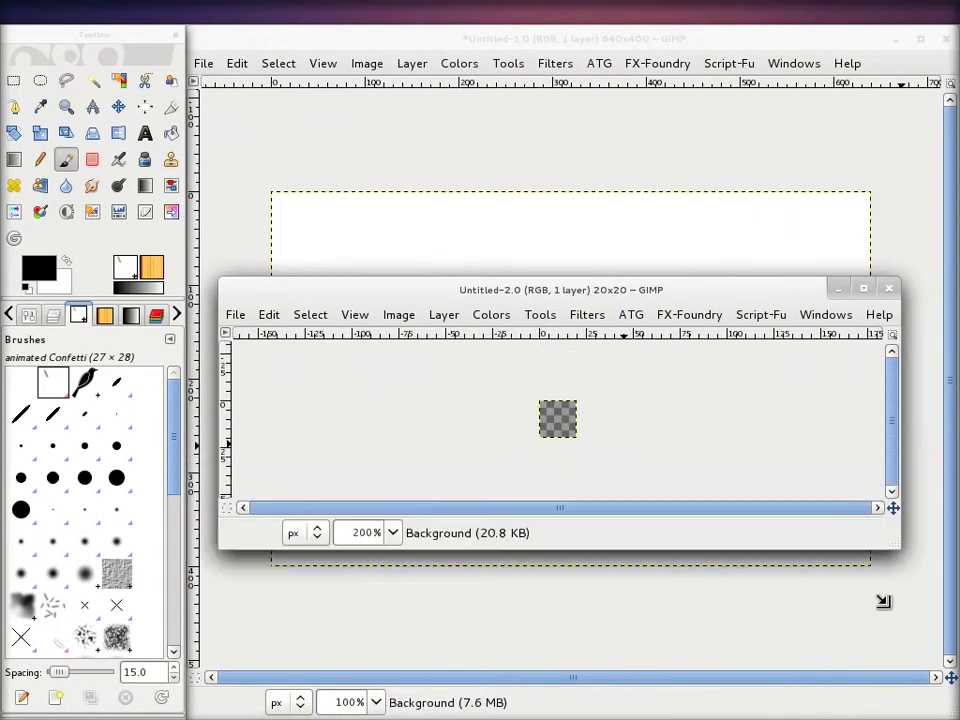
pyautogui.scroll(1, 583, 444)
pyautogui.scroll(2, 581, 450)
pyautogui.scroll(1, 575, 463)
pyautogui.scroll(-1, 575, 463)
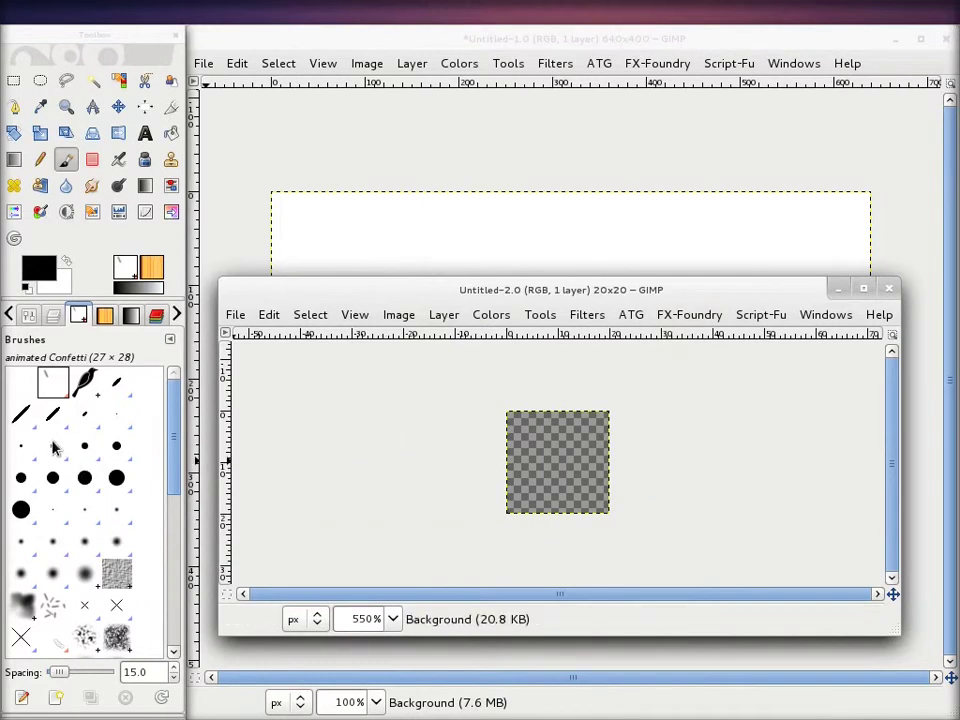
# Step: Select the Circle (05) brush and bring up the foreground colour chooser
pyautogui.click(54, 449)
pyautogui.click(85, 447)
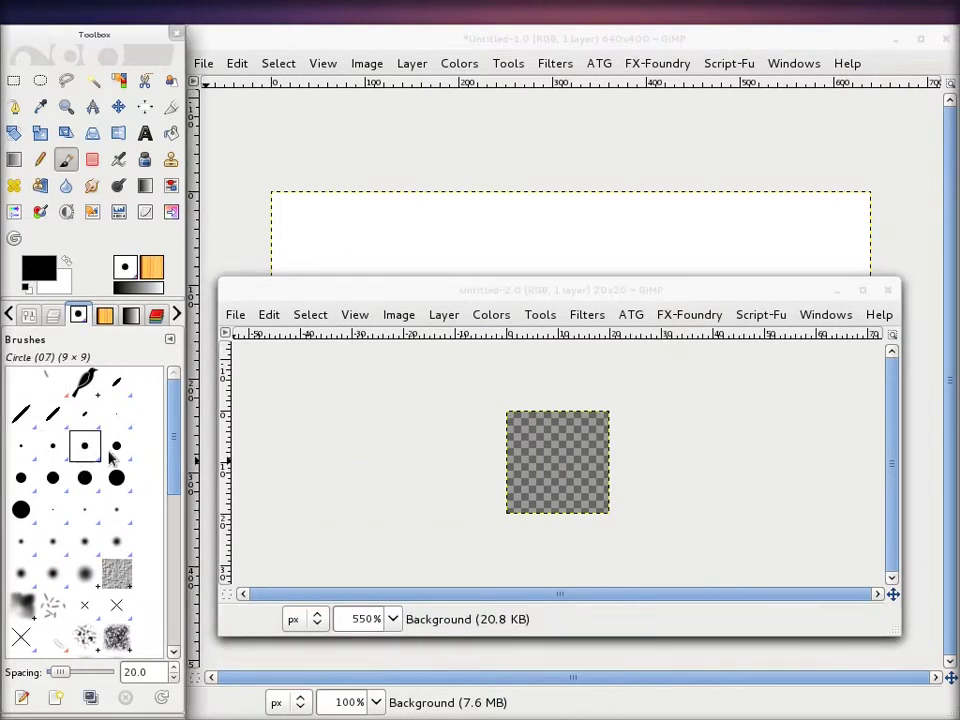
pyautogui.click(53, 447)
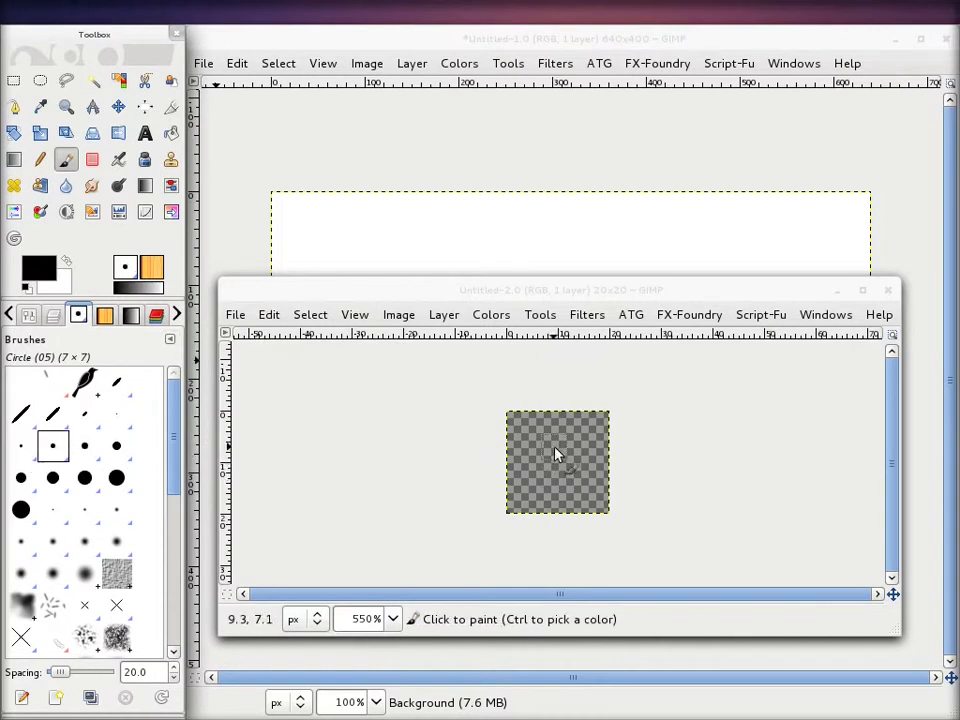
pyautogui.click(46, 271)
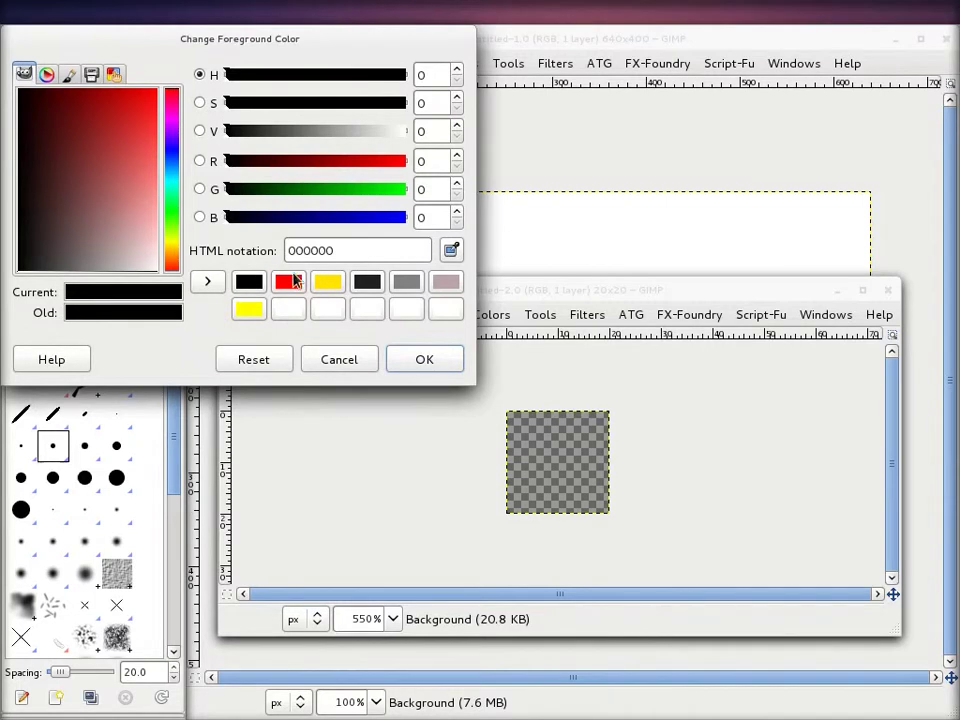
# Step: Paint a red dot and a yellow dot across the top of the small image
pyautogui.click(293, 285)
pyautogui.click(424, 360)
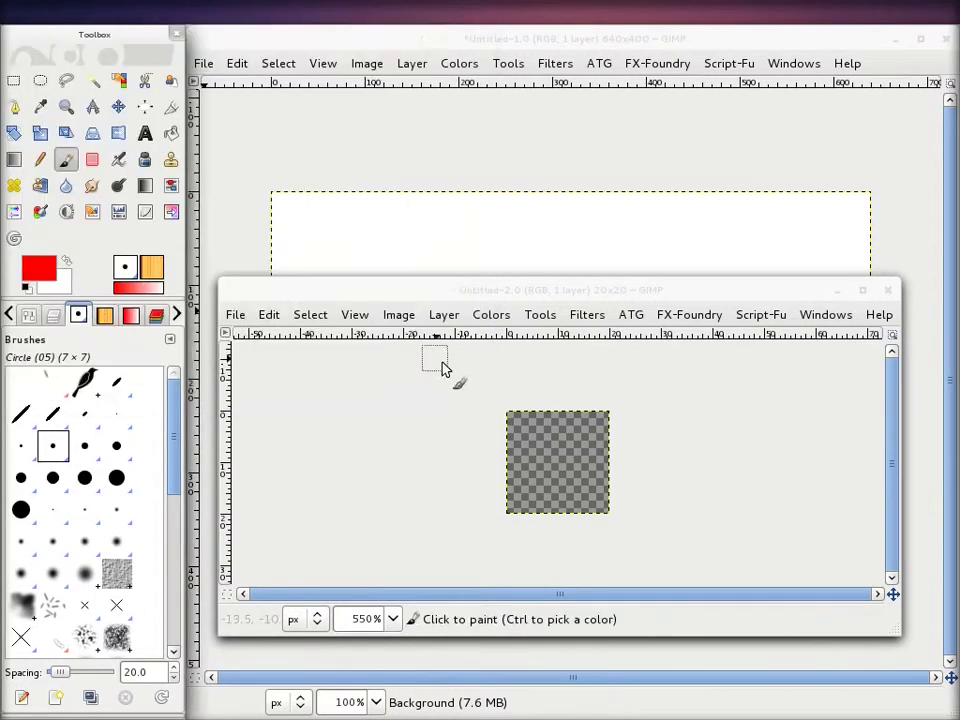
pyautogui.click(528, 434)
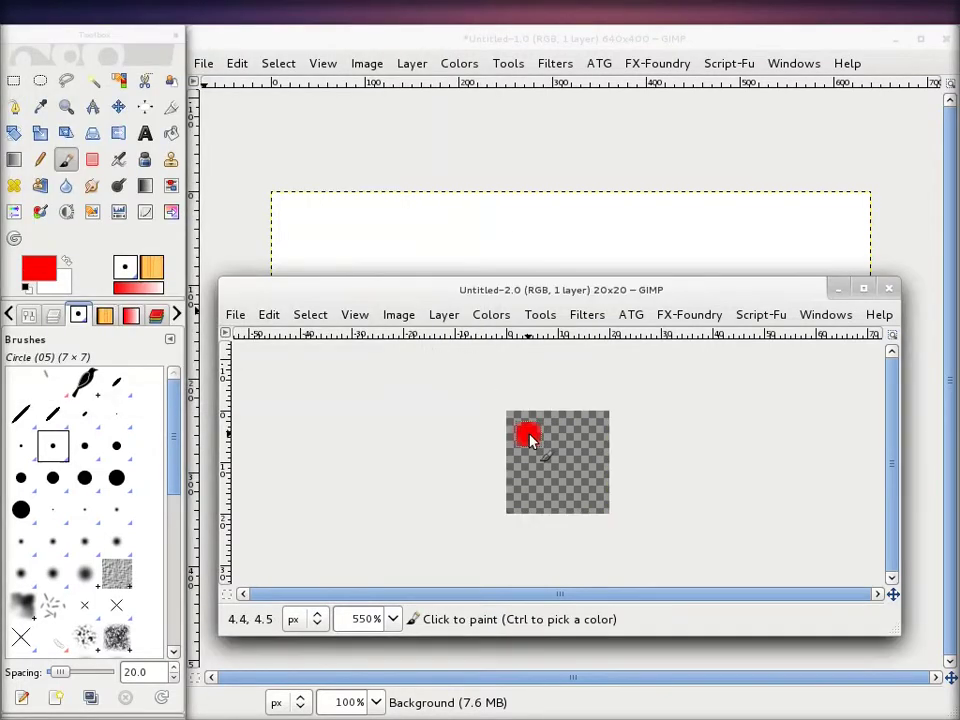
pyautogui.click(40, 268)
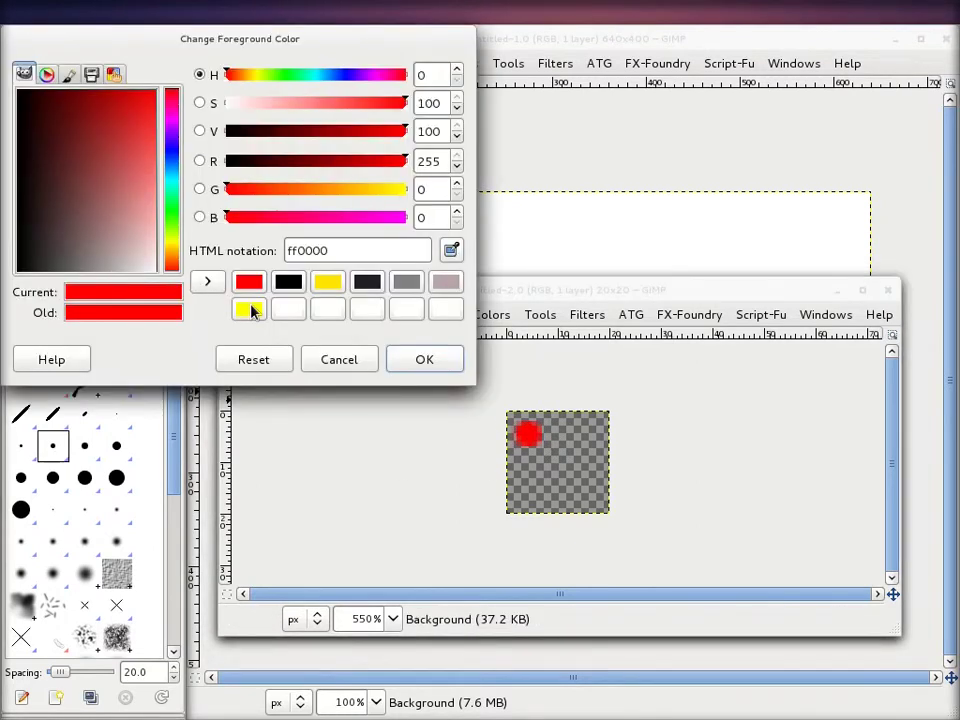
pyautogui.click(250, 309)
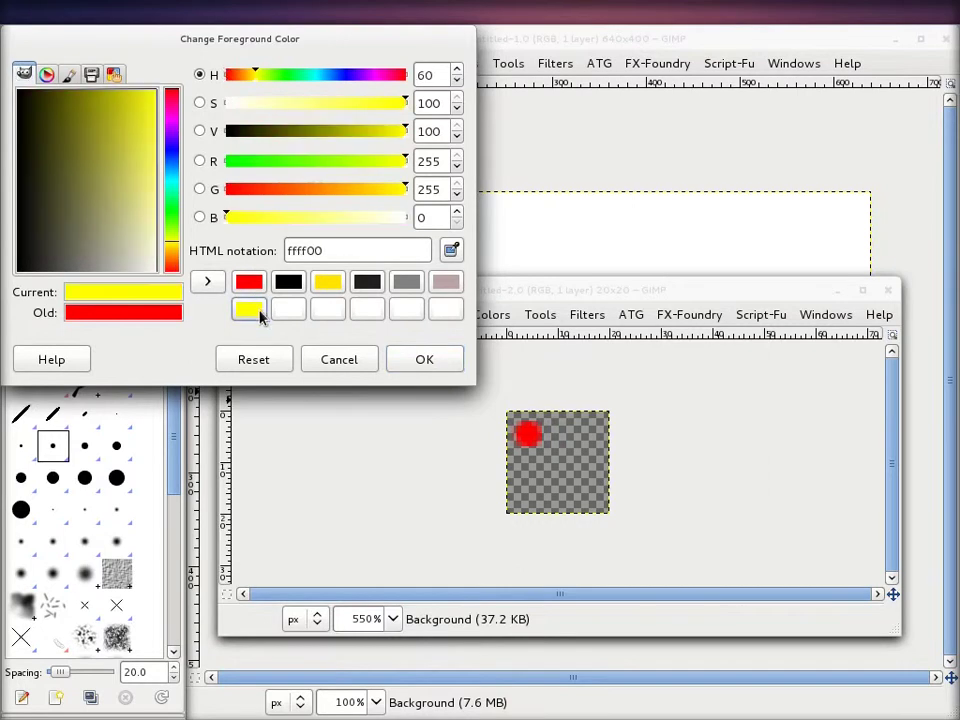
pyautogui.click(576, 434)
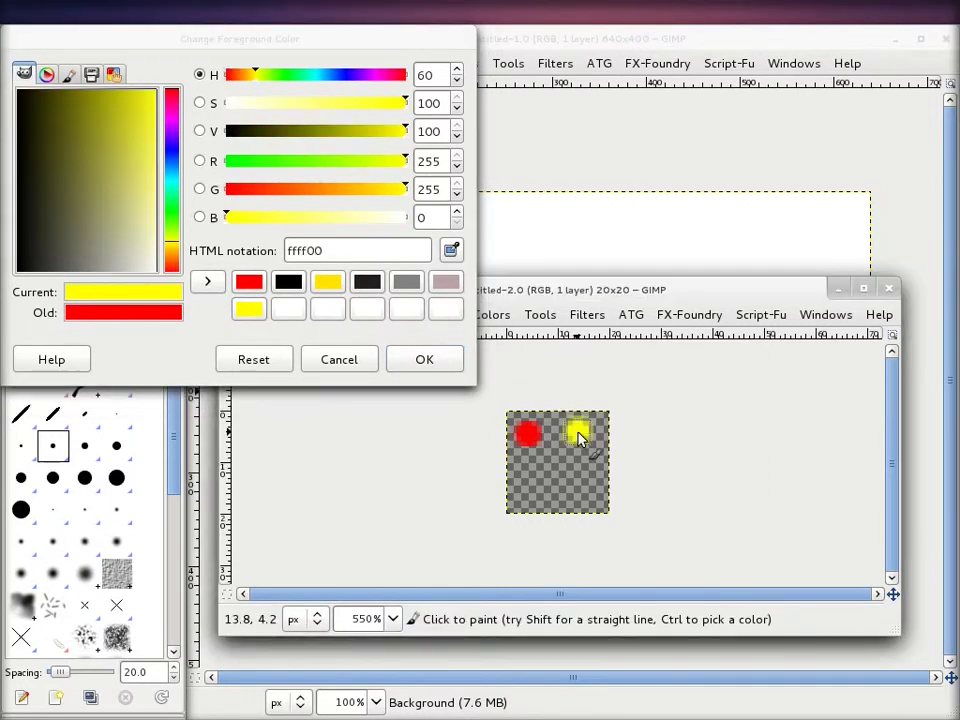
# Step: Paint a green dot lower-left and a blue dot lower-right
pyautogui.moveTo(251, 161); pyautogui.dragTo(227, 161)
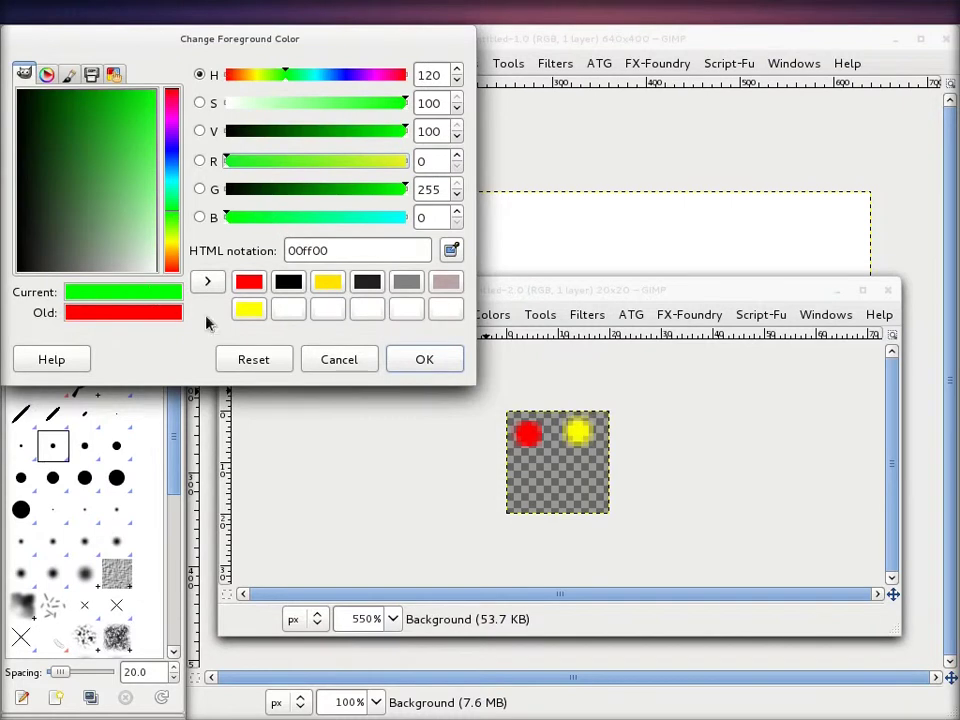
pyautogui.click(531, 488)
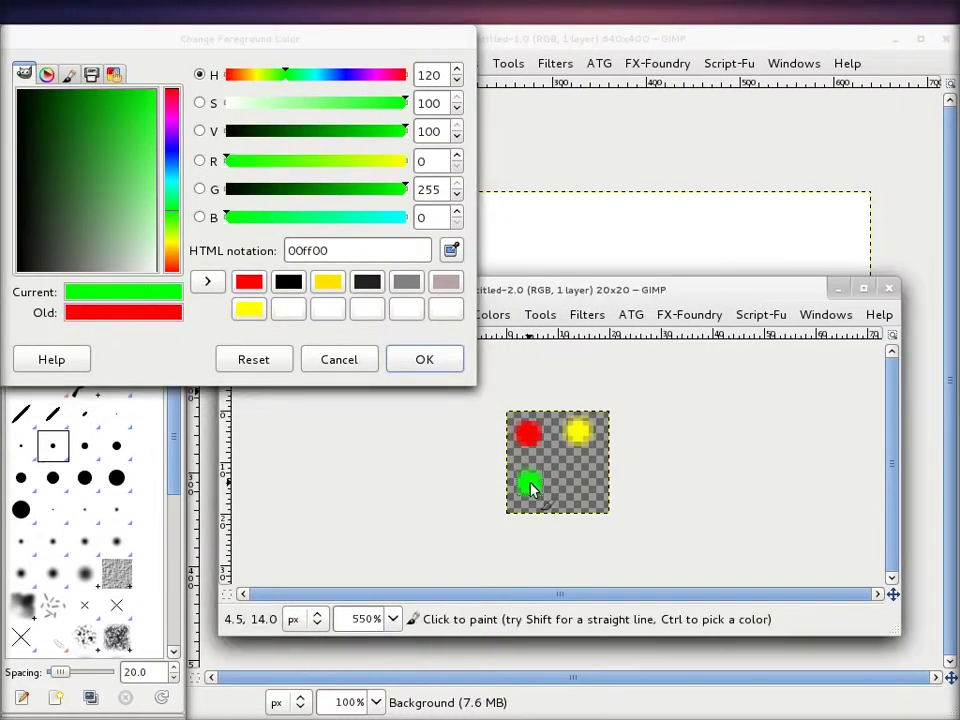
pyautogui.moveTo(171, 163); pyautogui.dragTo(171, 148)
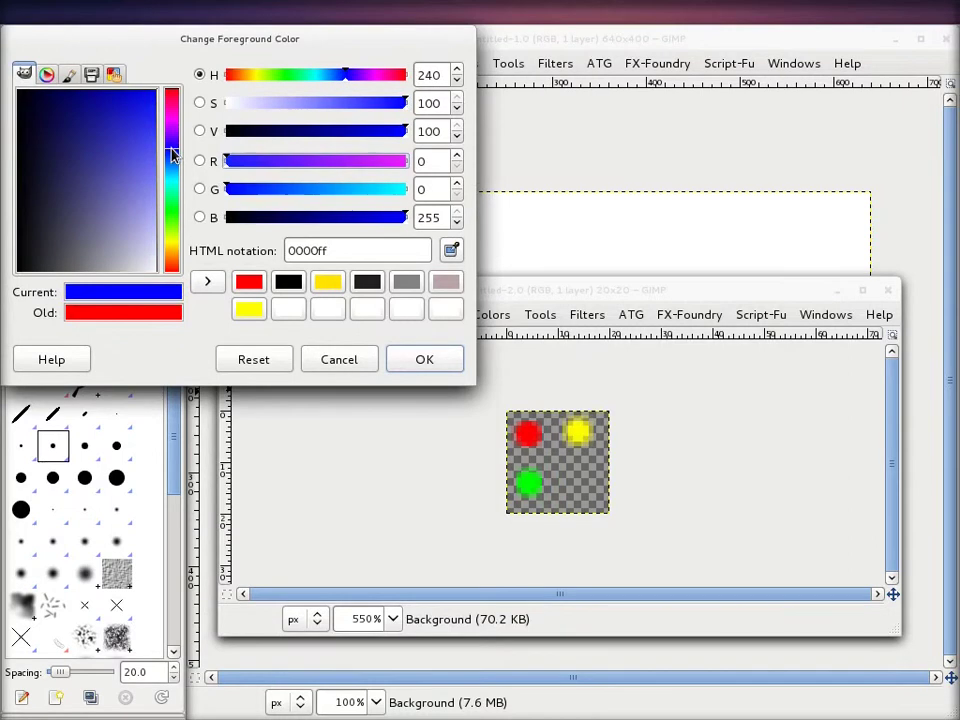
pyautogui.click(580, 484)
pyautogui.click(422, 358)
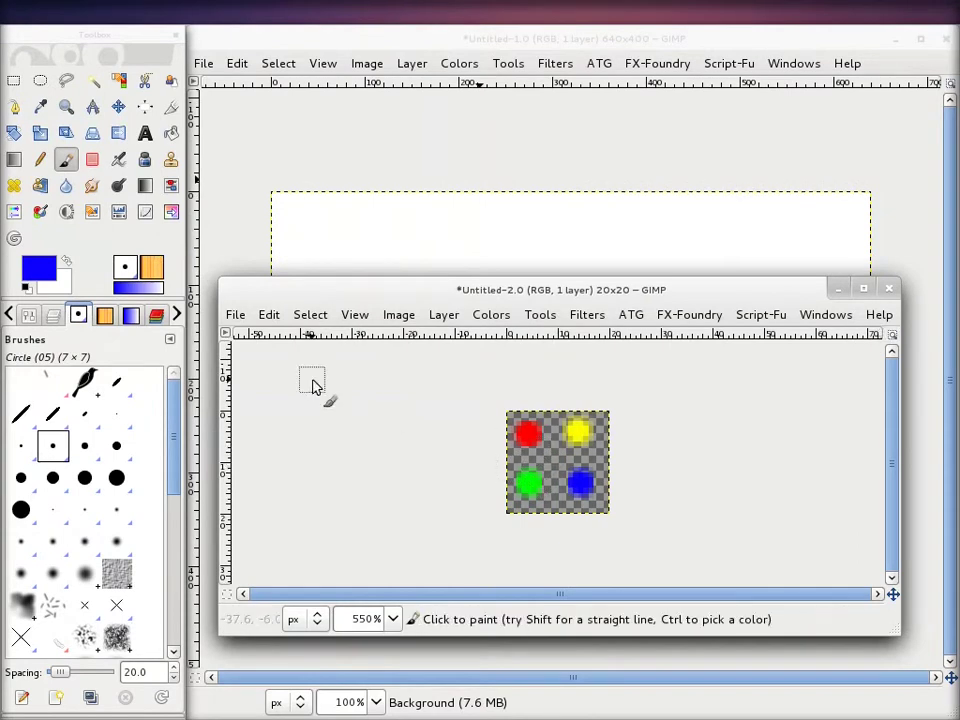
# Step: Save the four-dot image as test.gbr in the .gimp-2.6/brushes folder
pyautogui.click(238, 318)
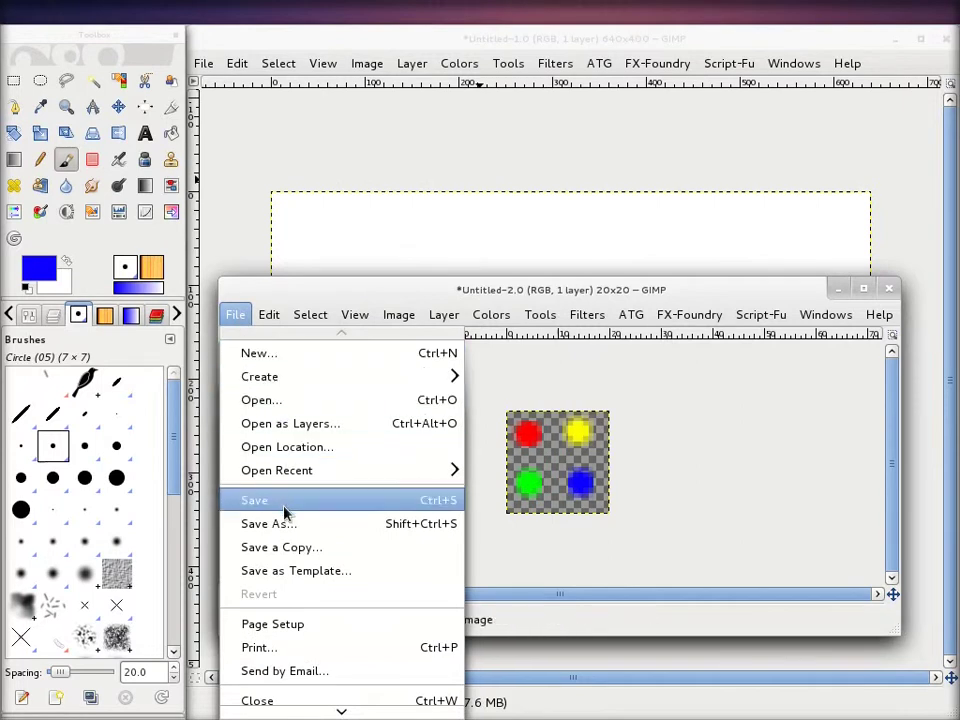
pyautogui.click(285, 521)
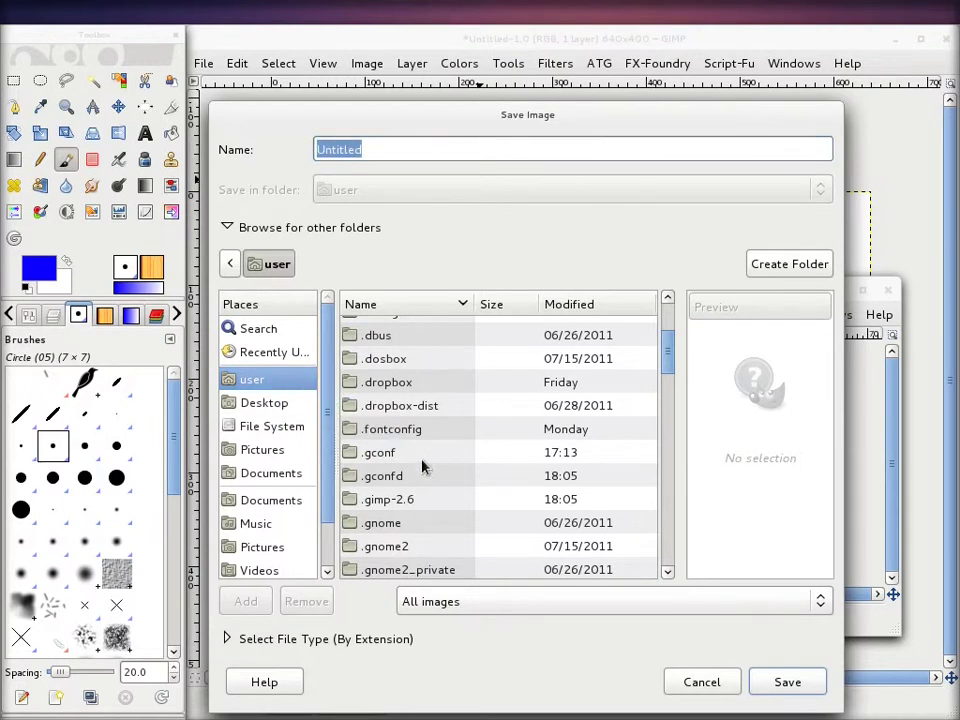
pyautogui.click(401, 507)
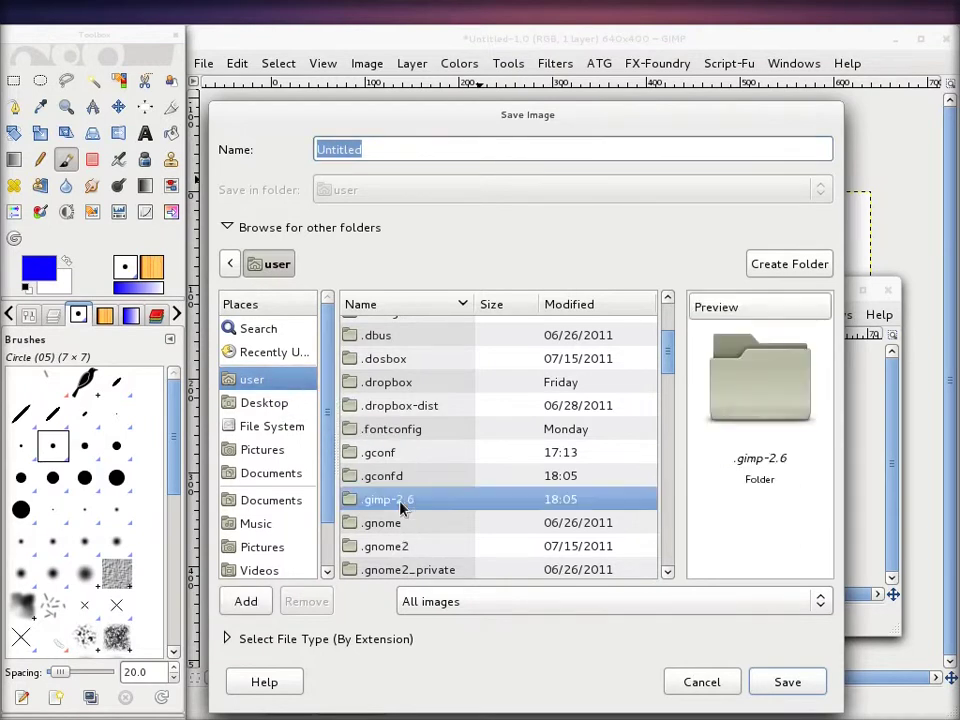
pyautogui.doubleClick(401, 507)
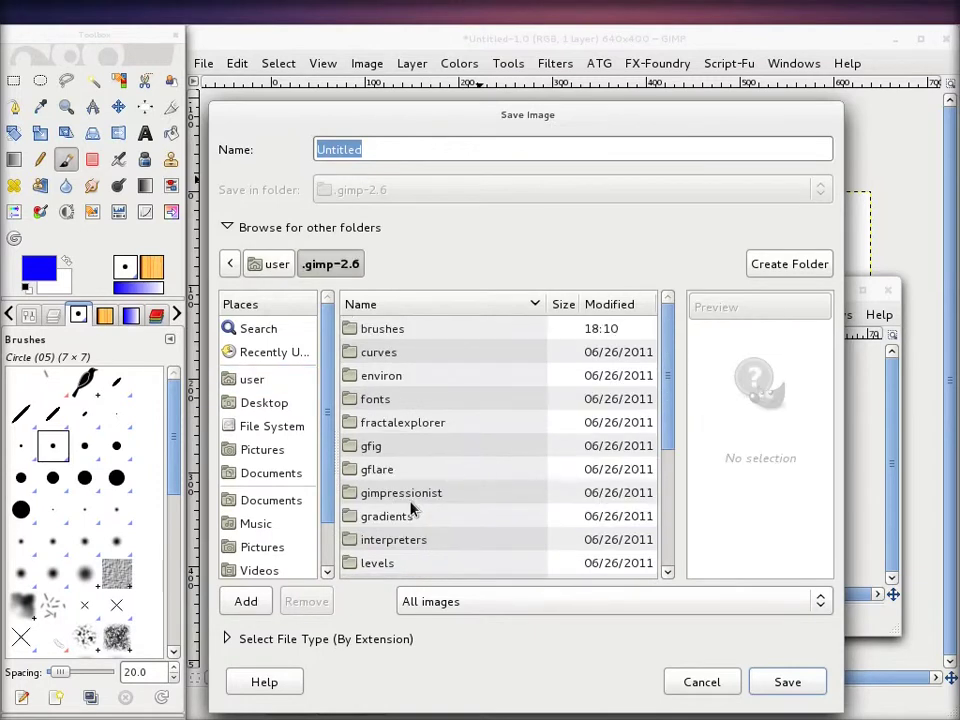
pyautogui.click(396, 333)
pyautogui.doubleClick(396, 333)
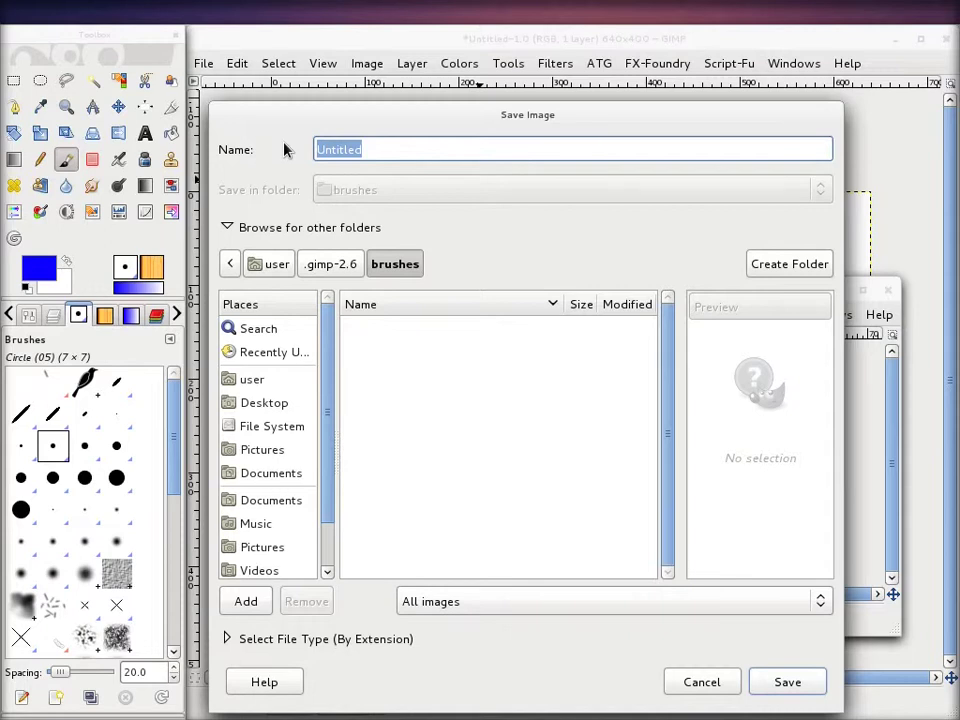
pyautogui.write('test.g')
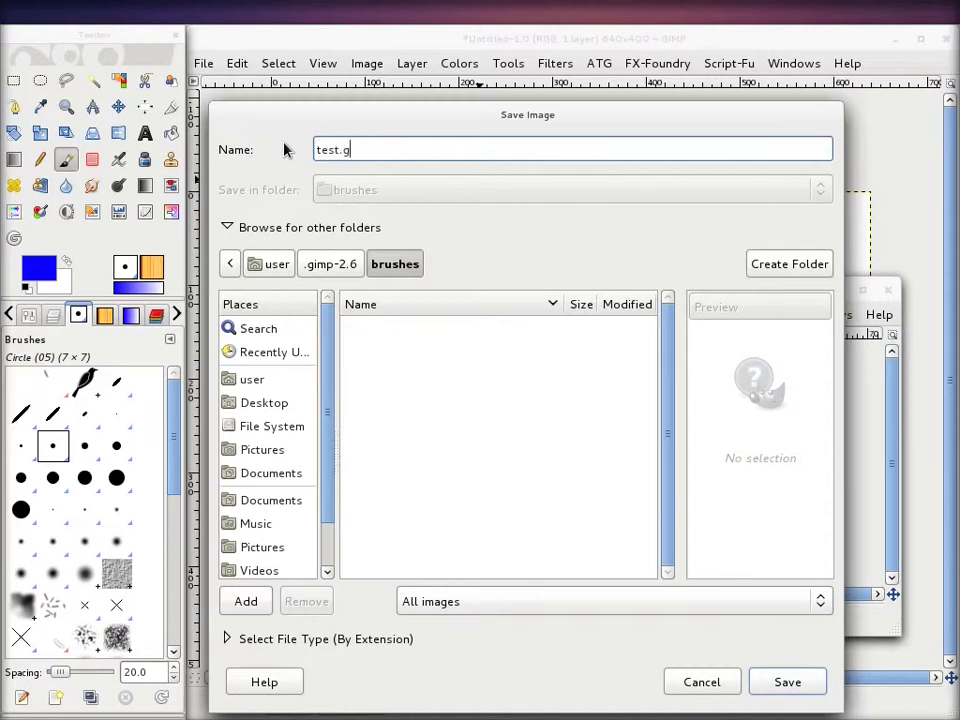
pyautogui.write('br')
pyautogui.click(799, 685)
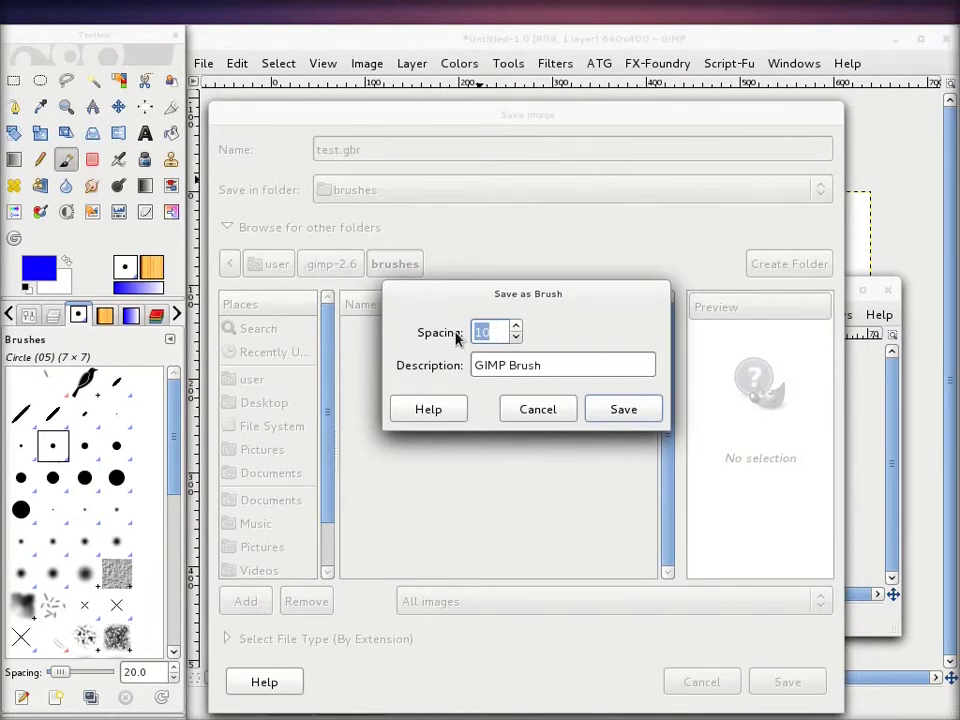
# Step: Set the brush spacing to 20 and description to 'Test GIMP Brush', and confirm the save
pyautogui.write('2')
pyautogui.click(476, 366)
pyautogui.write('Tes')
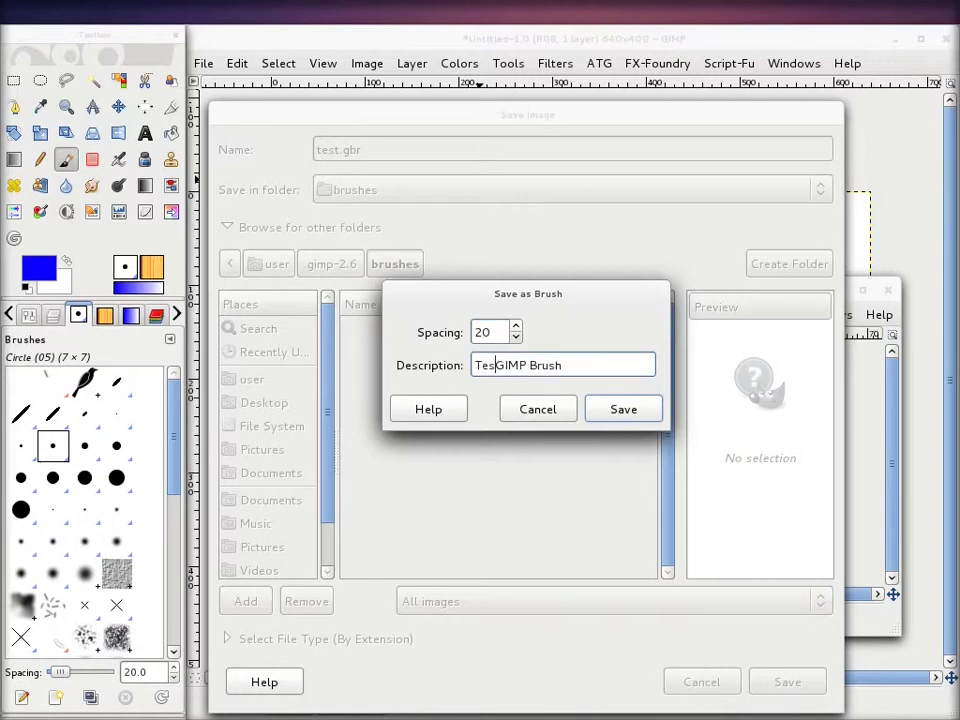
pyautogui.write('t')
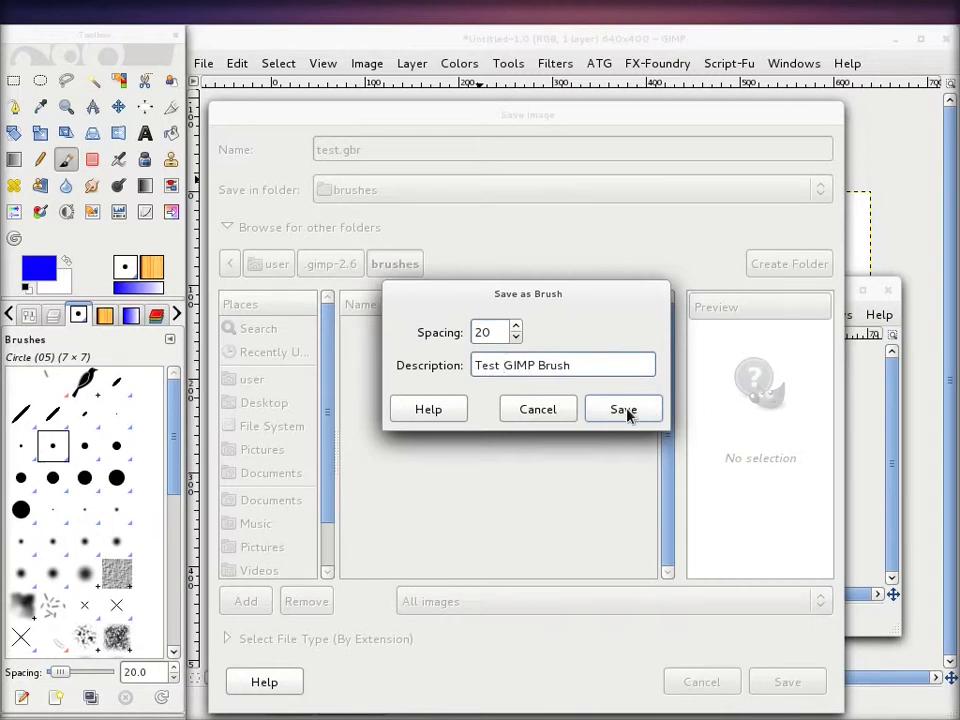
pyautogui.click(625, 410)
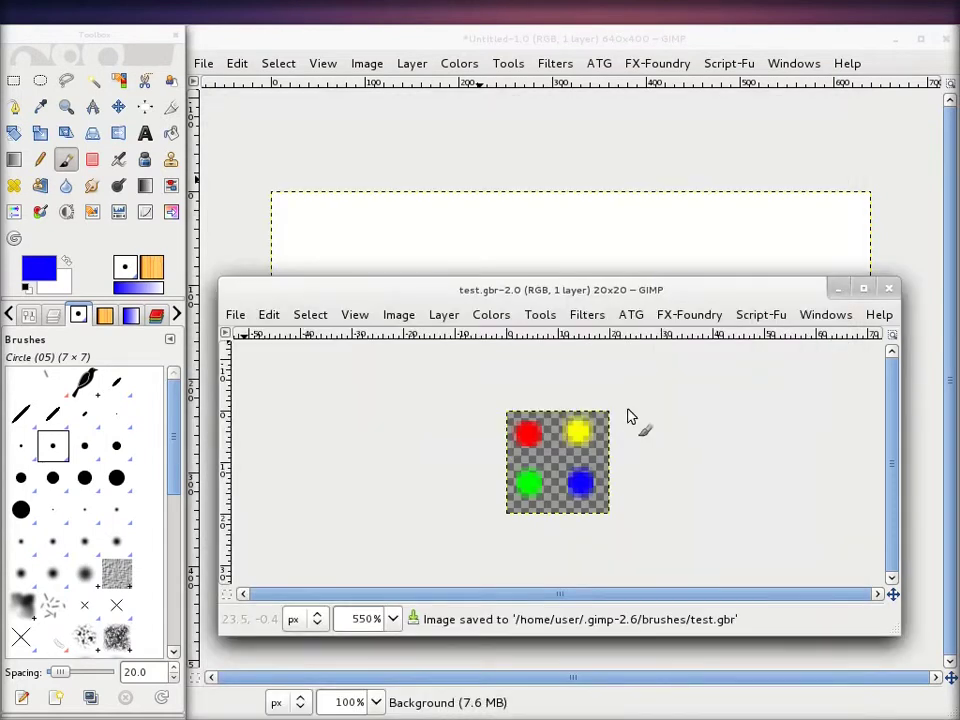
# Step: Close the test.gbr window, refresh the brush list and select Test GIMP Brush
pyautogui.click(888, 290)
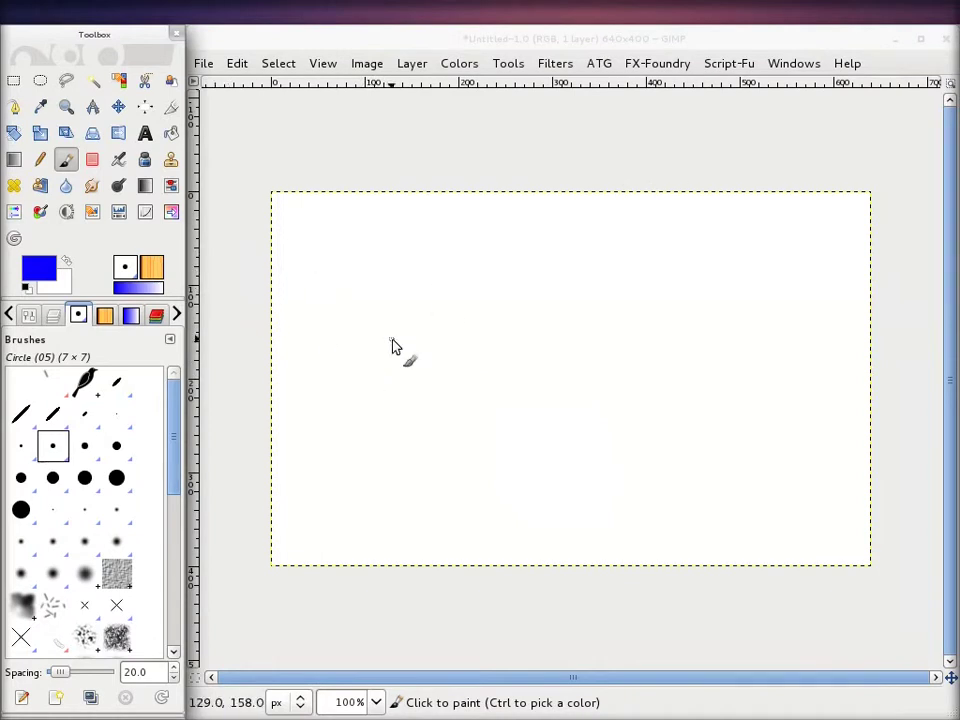
pyautogui.moveTo(173, 408)
pyautogui.mouseDown()
pyautogui.moveTo(165, 444)
pyautogui.moveTo(174, 561)
pyautogui.mouseUp()
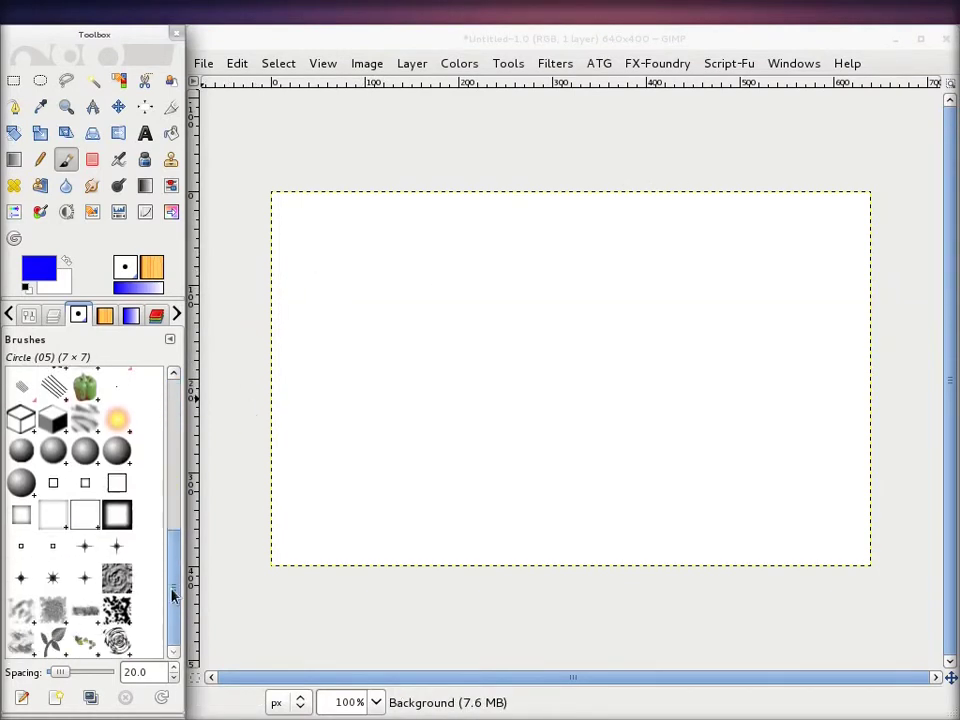
pyautogui.click(163, 697)
pyautogui.moveTo(176, 450)
pyautogui.mouseDown()
pyautogui.moveTo(177, 421)
pyautogui.moveTo(180, 574)
pyautogui.mouseUp()
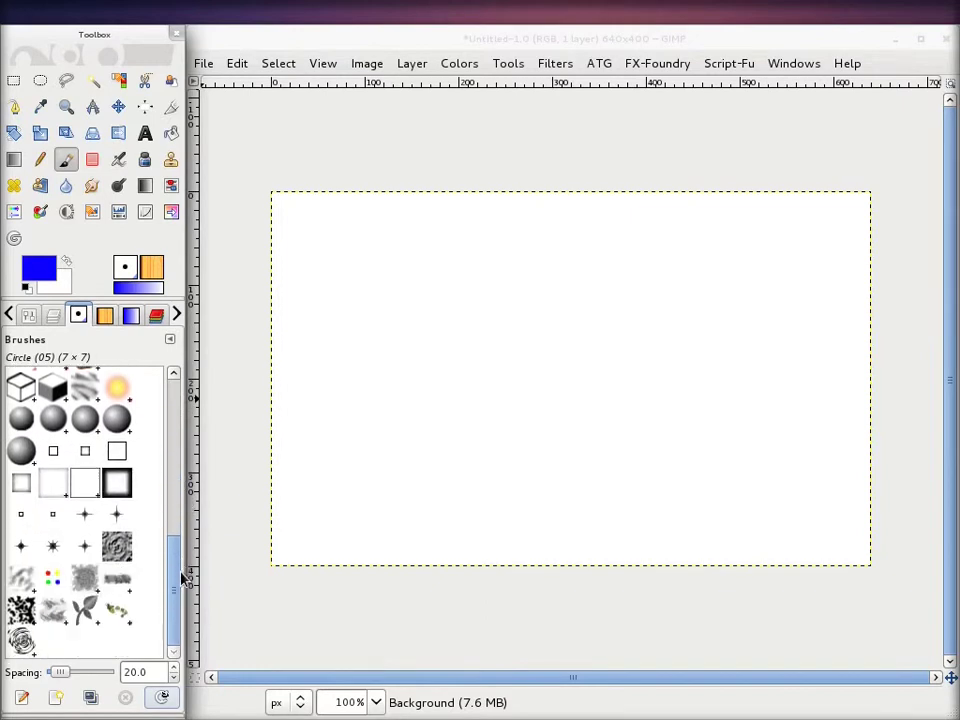
pyautogui.click(51, 583)
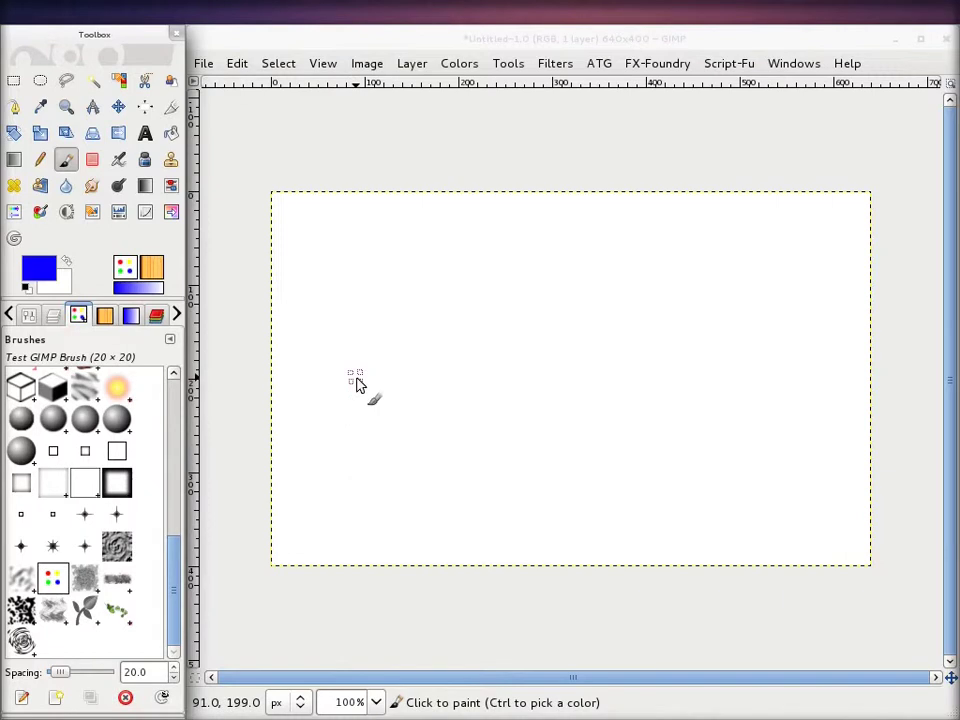
# Step: Stamp five multicolour four-dot dabs and a large looping stroke mid-canvas
pyautogui.click(376, 275)
pyautogui.click(474, 271)
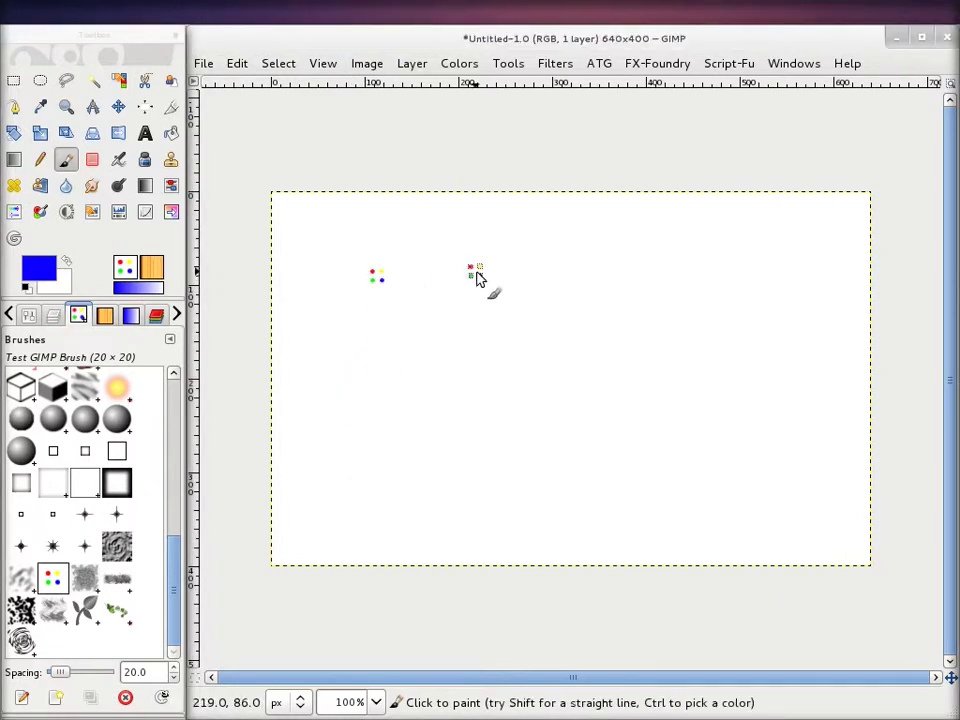
pyautogui.keyDown('ctrl'); pyautogui.scroll(1, 580, 265); pyautogui.keyUp('ctrl')
pyautogui.click(365, 316)
pyautogui.click(476, 313)
pyautogui.click(581, 258)
pyautogui.moveTo(437, 399)
pyautogui.mouseDown()
pyautogui.moveTo(467, 450)
pyautogui.moveTo(390, 497)
pyautogui.moveTo(440, 444)
pyautogui.moveTo(300, 396)
pyautogui.moveTo(440, 396)
pyautogui.moveTo(418, 456)
pyautogui.moveTo(451, 347)
pyautogui.mouseUp()
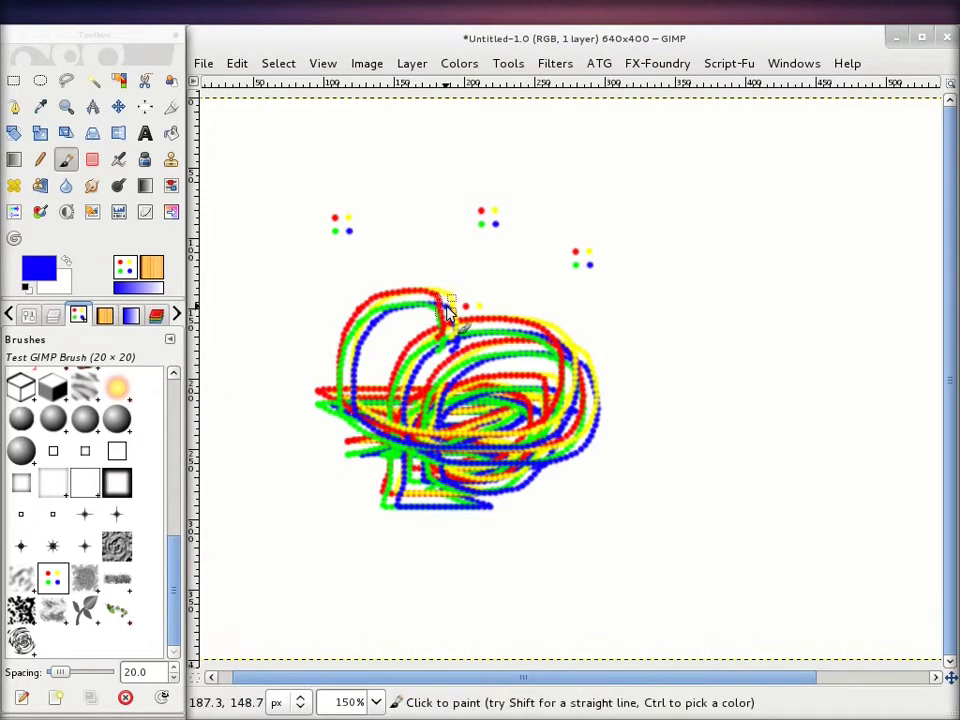
# Step: Paint looping strokes on the right and top-right, discarding a trial foreground colour change
pyautogui.click(43, 272)
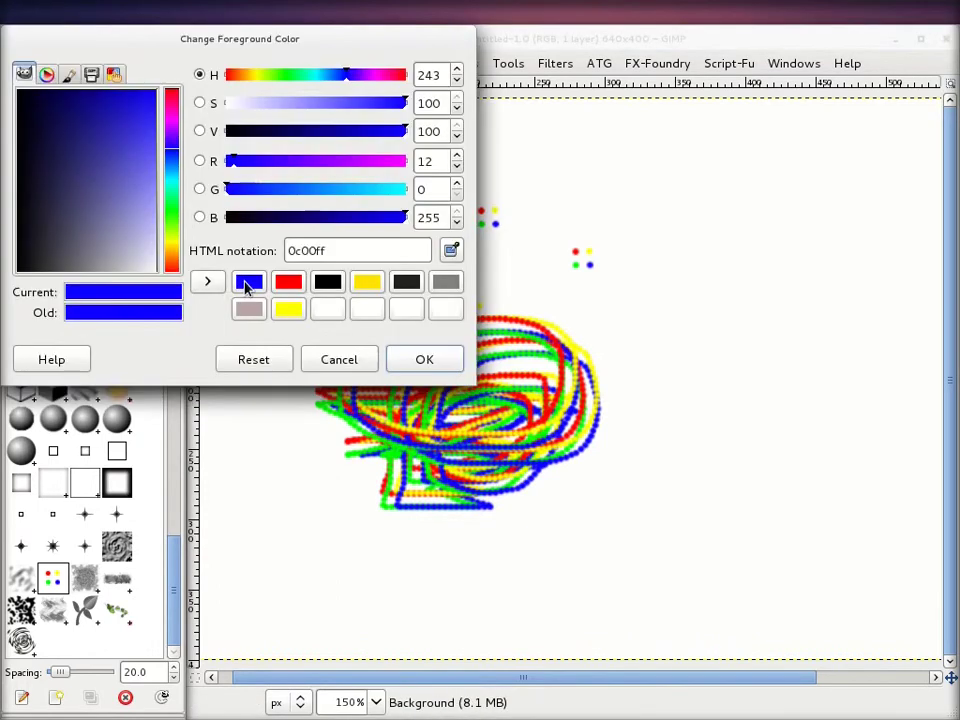
pyautogui.click(289, 283)
pyautogui.moveTo(652, 376)
pyautogui.mouseDown()
pyautogui.moveTo(744, 360)
pyautogui.moveTo(662, 455)
pyautogui.moveTo(738, 396)
pyautogui.mouseUp()
pyautogui.moveTo(835, 233)
pyautogui.mouseDown()
pyautogui.moveTo(755, 160)
pyautogui.moveTo(760, 182)
pyautogui.mouseUp()
pyautogui.click(308, 369)
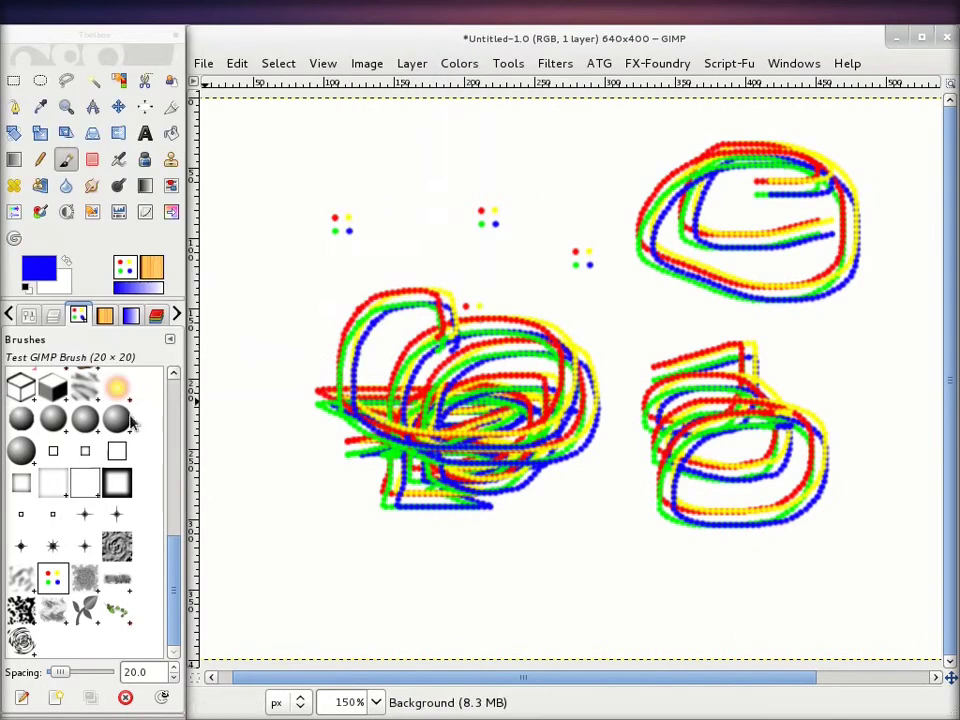
pyautogui.scroll(3, 100, 425)
pyautogui.scroll(3, 100, 428)
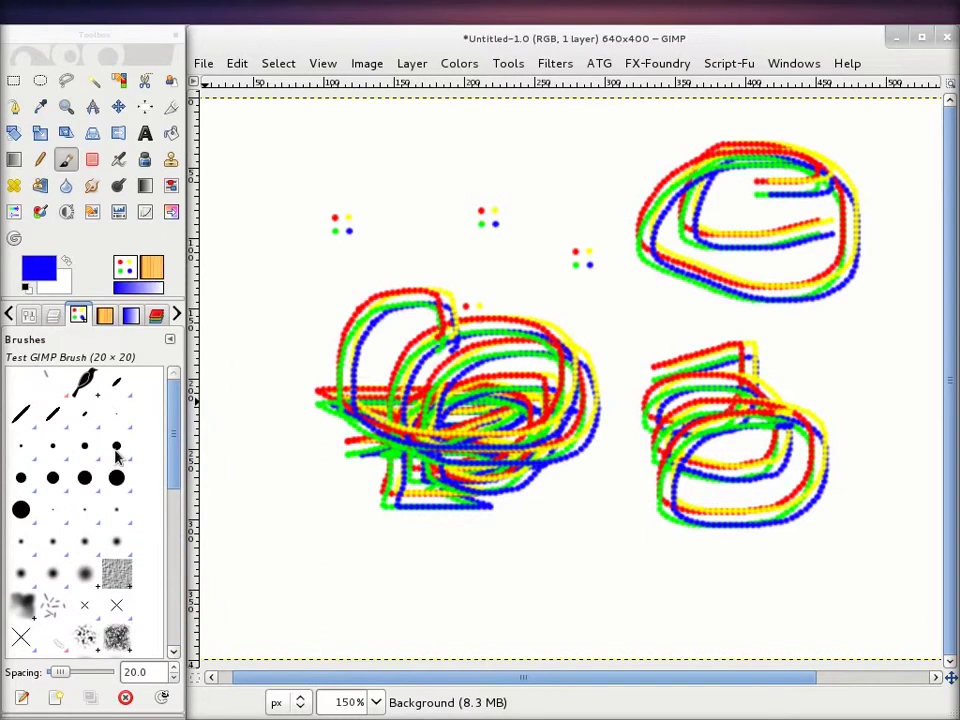
# Step: Paint two blue and two black dots near the canvas top with Circle (09)
pyautogui.click(117, 447)
pyautogui.click(370, 145)
pyautogui.click(438, 138)
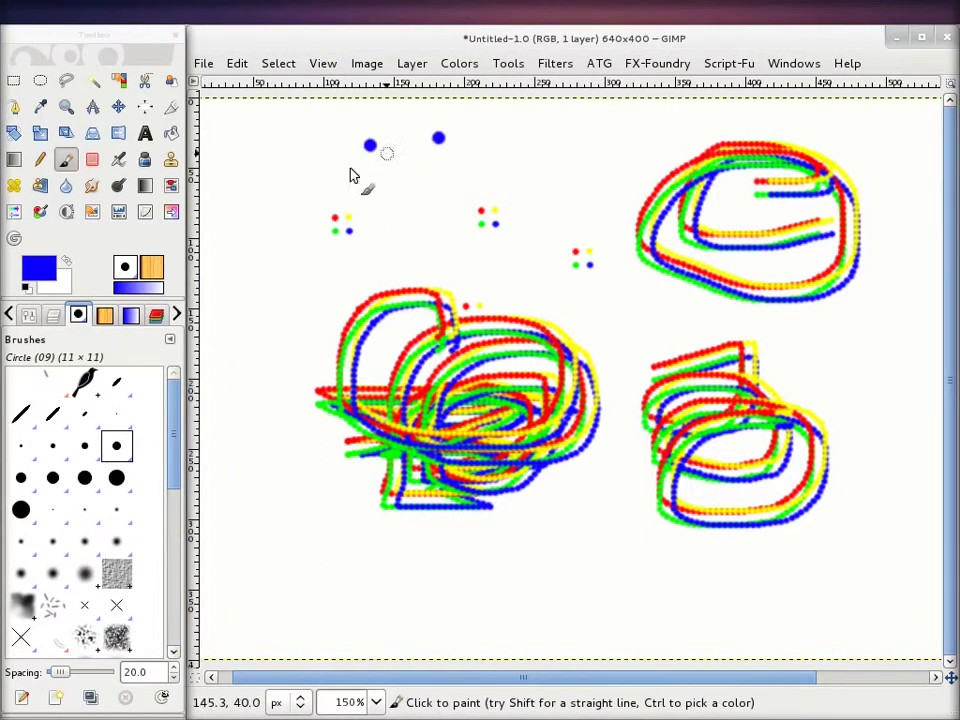
pyautogui.click(38, 267)
pyautogui.click(328, 282)
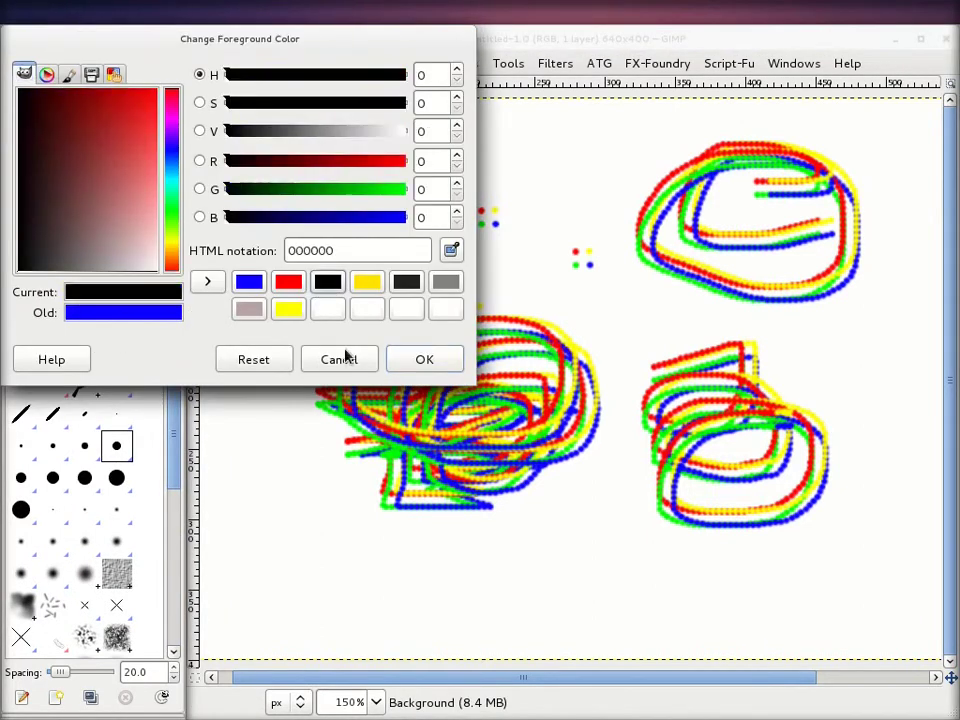
pyautogui.click(424, 359)
pyautogui.click(484, 160)
pyautogui.click(552, 131)
pyautogui.scroll(-1, 113, 600)
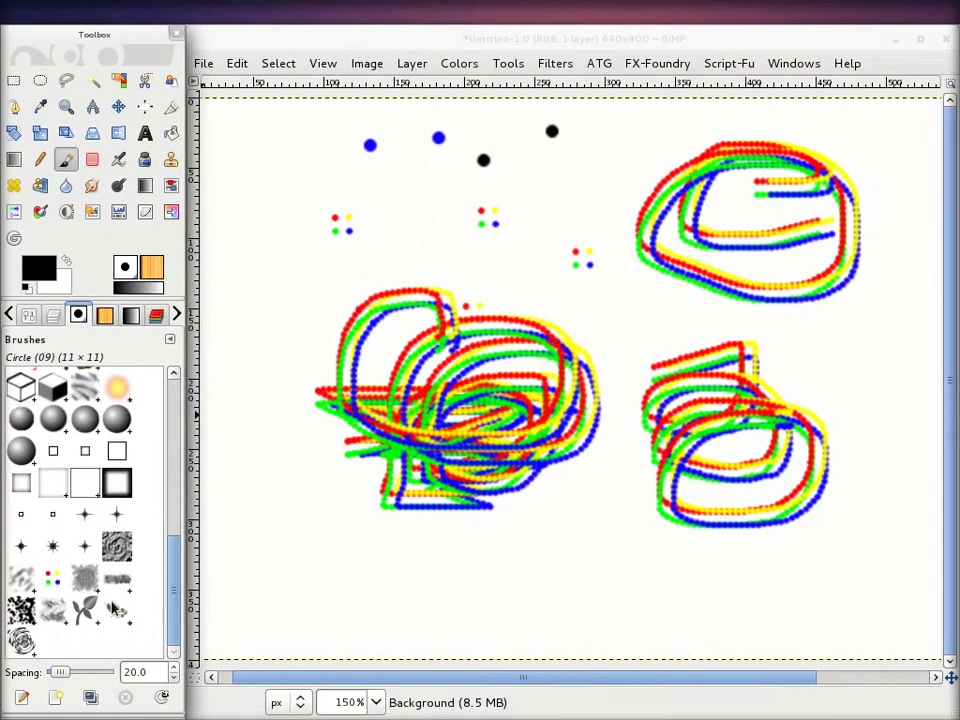
# Step: Delete Test GIMP Brush from the brush collection and clear the canvas to white
pyautogui.click(54, 580)
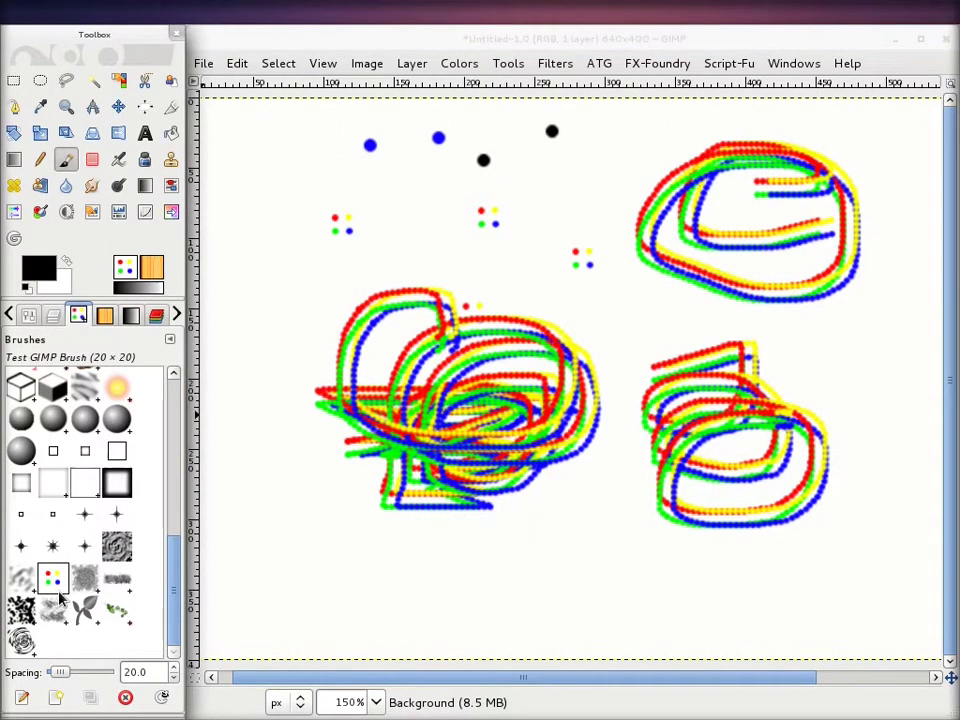
pyautogui.click(128, 703)
pyautogui.click(284, 457)
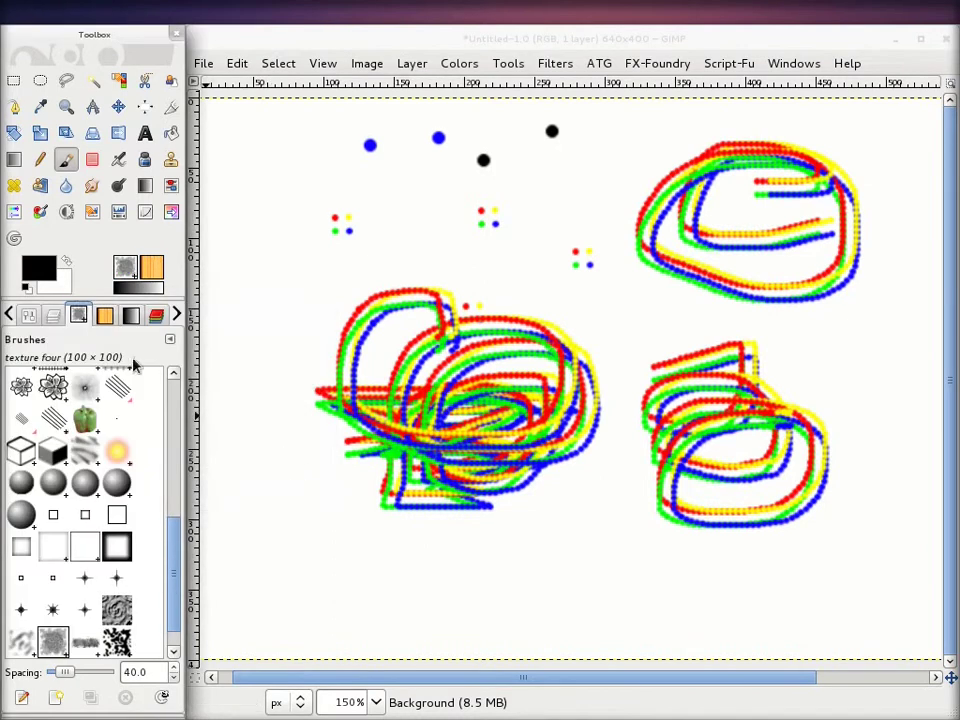
pyautogui.press('Delete')
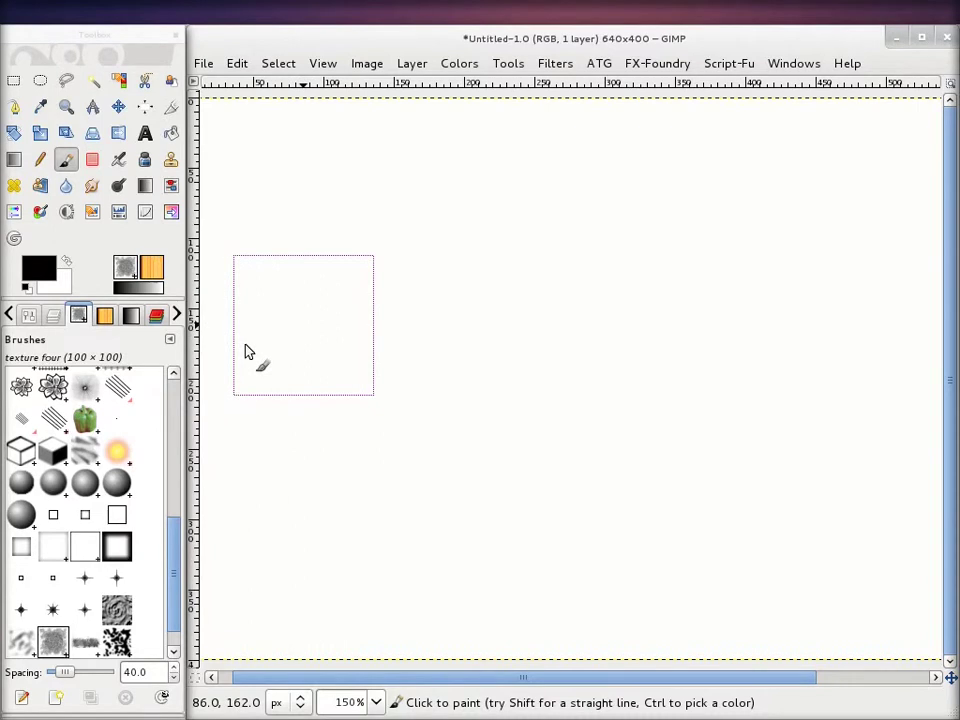
# Step: Paint two black horizontal strokes with the Circle (13) brush
pyautogui.scroll(5, 60, 460)
pyautogui.scroll(5, 53, 481)
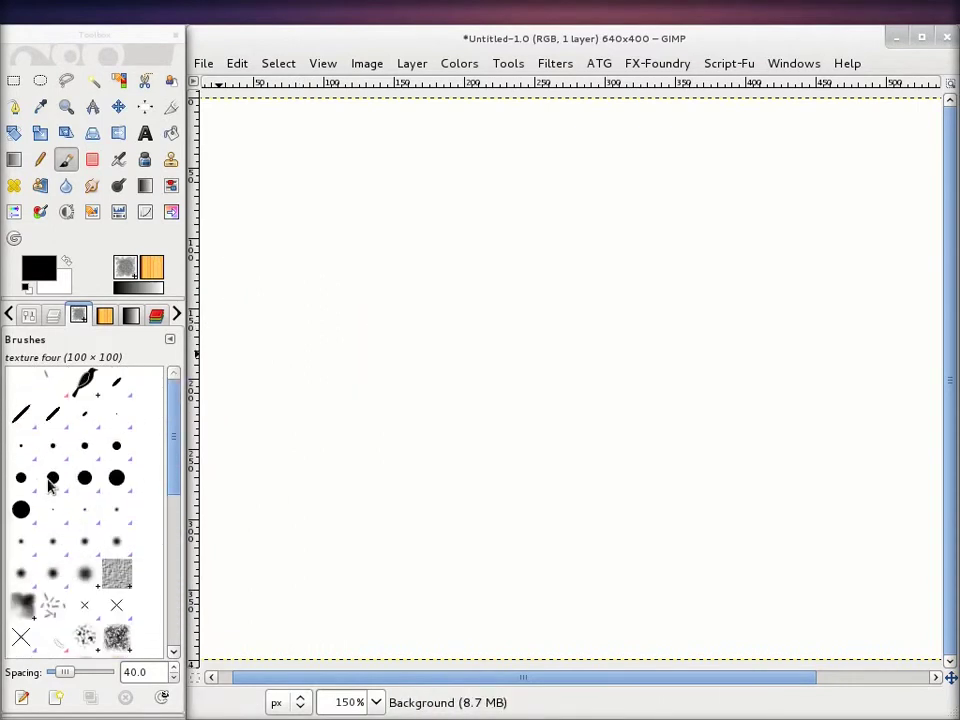
pyautogui.click(53, 478)
pyautogui.moveTo(298, 264); pyautogui.dragTo(621, 264)
pyautogui.moveTo(301, 373); pyautogui.dragTo(560, 373)
# Step: Switch to blue, paint two more horizontal strokes, then clear the canvas
pyautogui.click(47, 270)
pyautogui.click(289, 283)
pyautogui.click(420, 359)
pyautogui.moveTo(381, 317); pyautogui.dragTo(650, 314)
pyautogui.moveTo(357, 410); pyautogui.dragTo(632, 410)
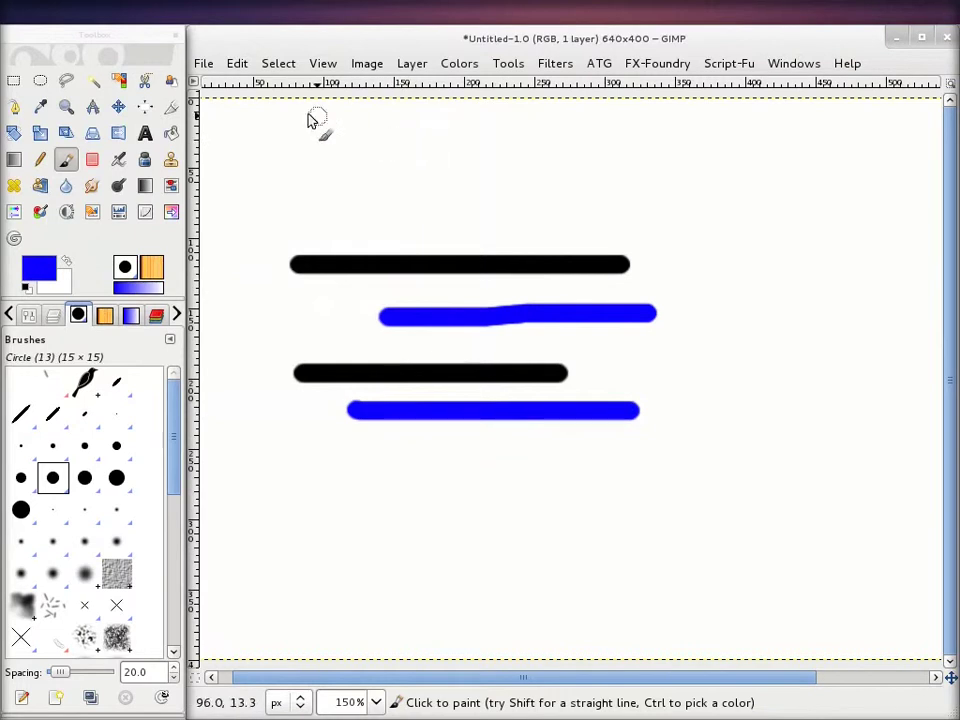
pyautogui.press('Delete')
pyautogui.click(199, 64)
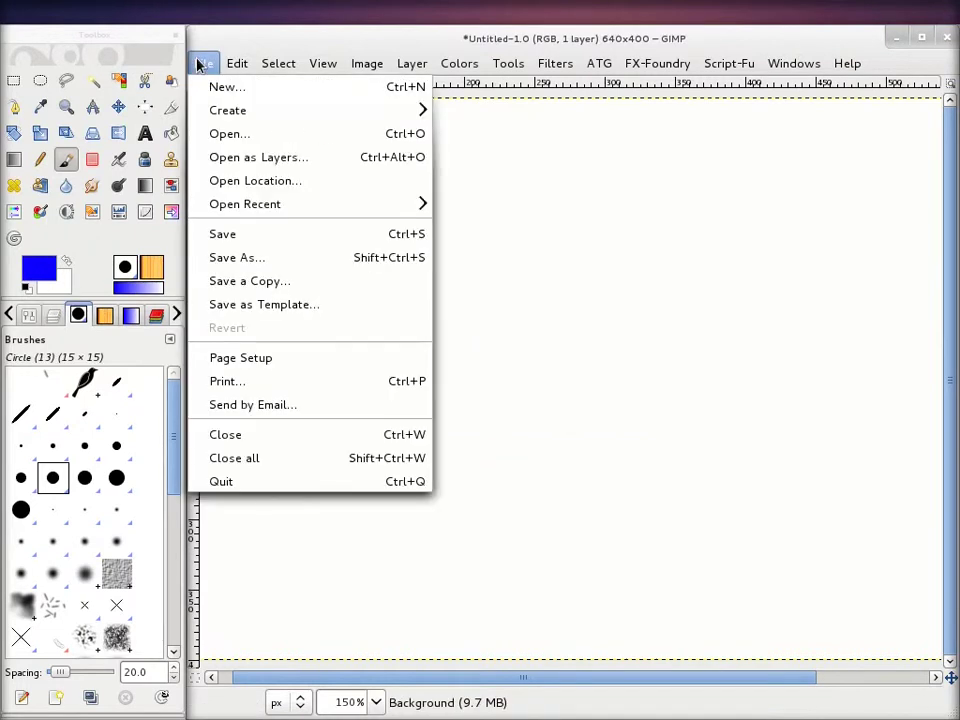
# Step: Create a new 20×20 grayscale image with a white fill
pyautogui.click(240, 89)
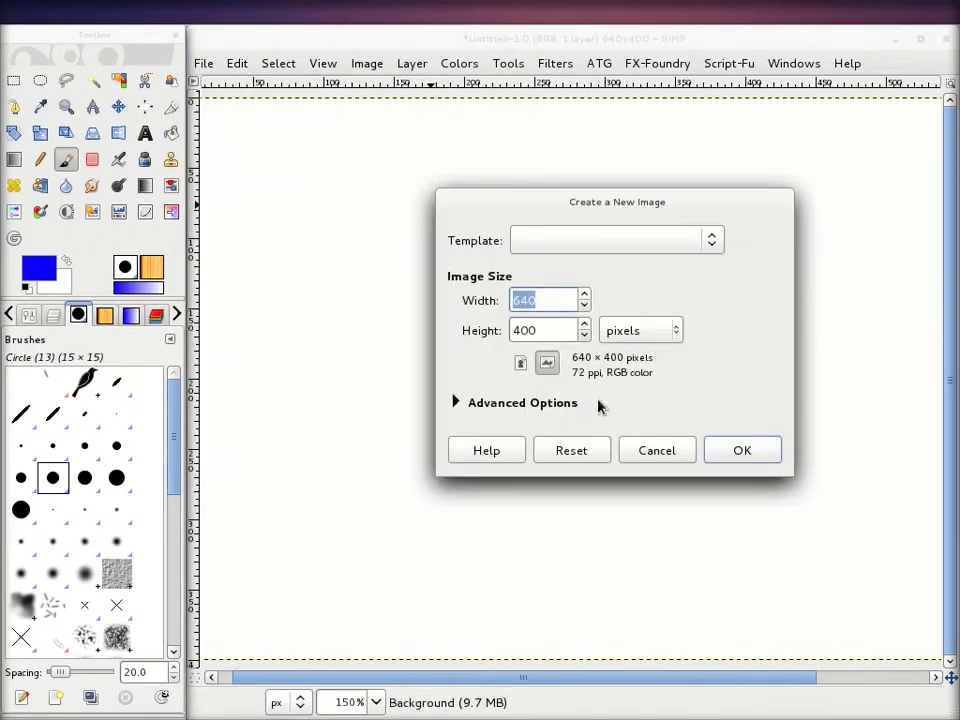
pyautogui.write('20')
pyautogui.press('Tab')
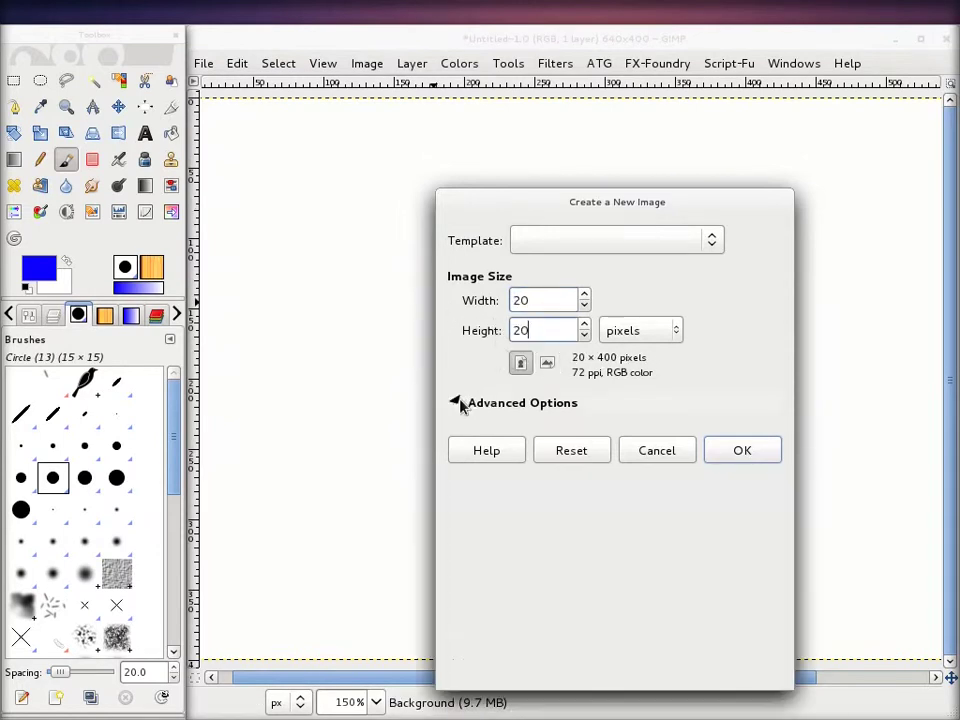
pyautogui.click(460, 403)
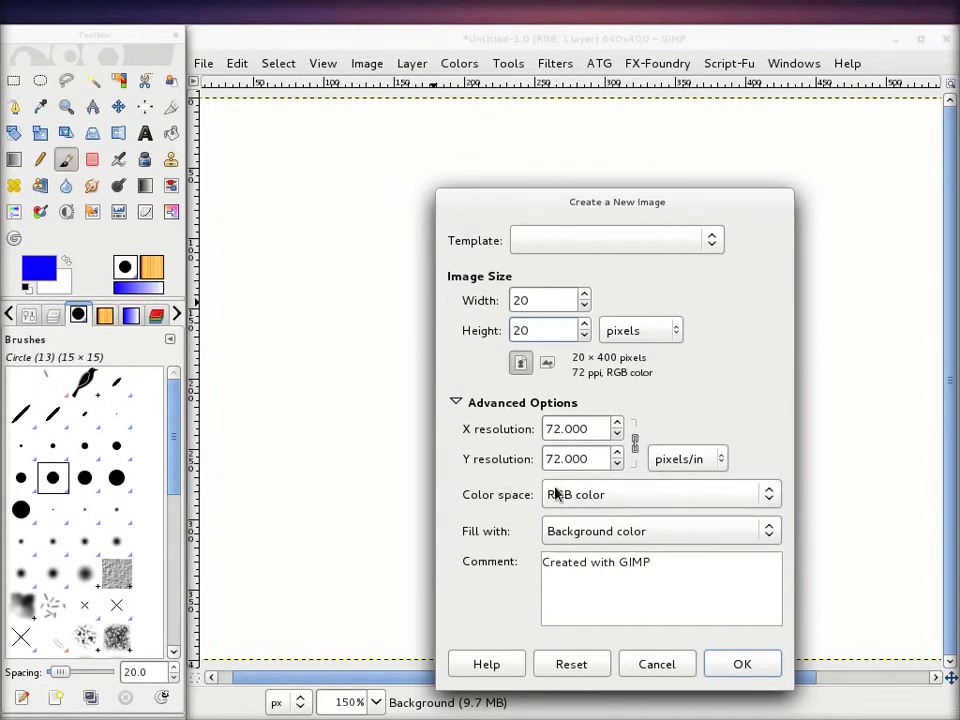
pyautogui.click(588, 497)
pyautogui.click(590, 520)
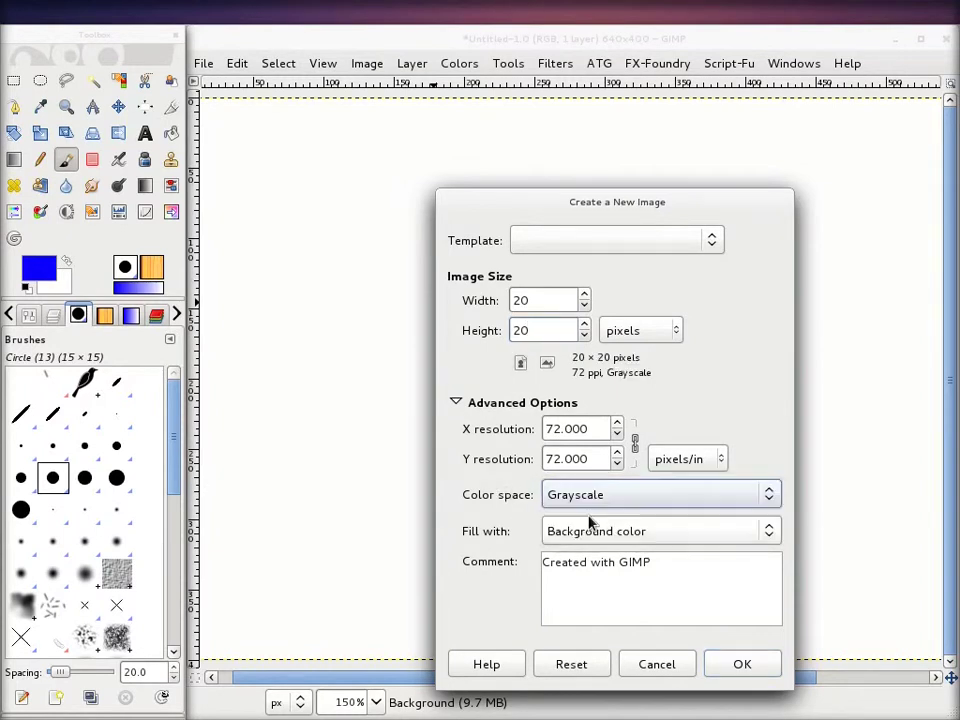
pyautogui.click(600, 538)
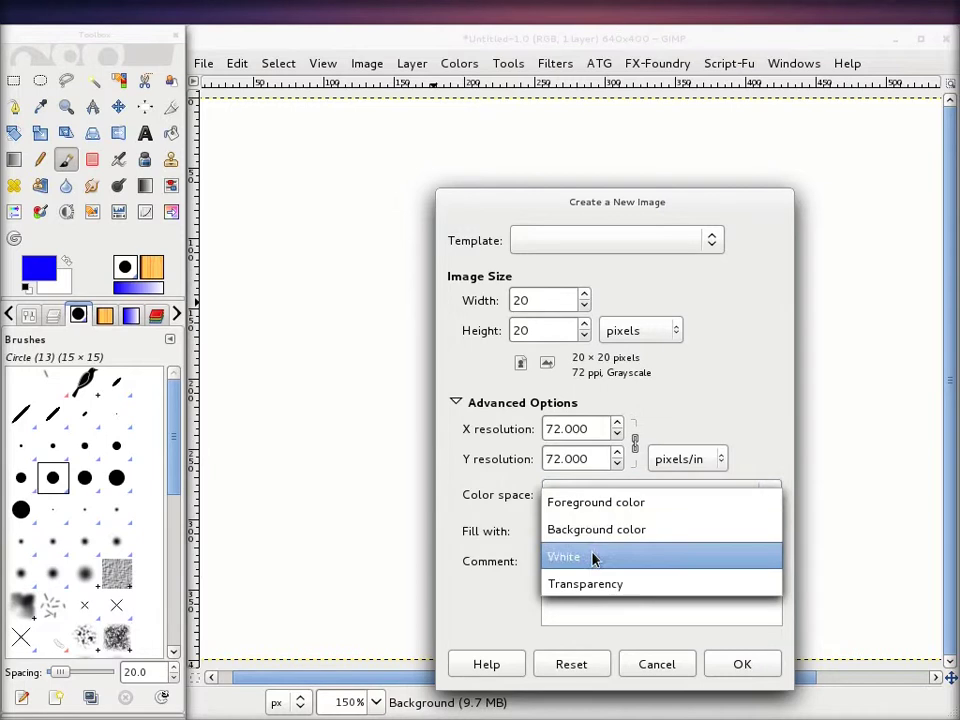
pyautogui.click(596, 557)
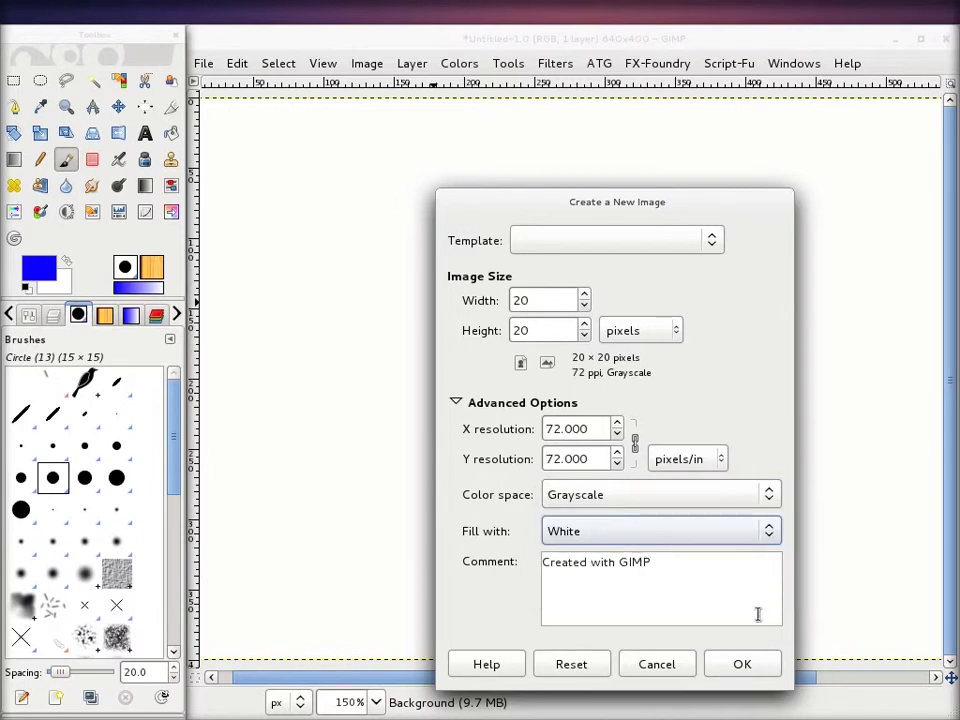
pyautogui.click(765, 664)
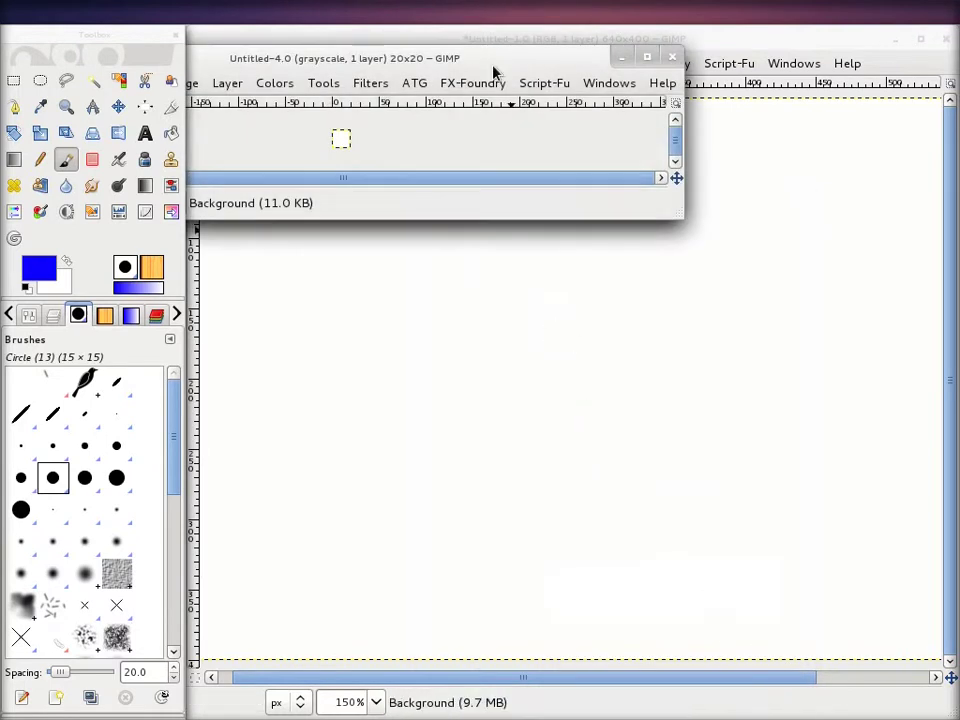
# Step: Move and enlarge the new image window and zoom in on it
pyautogui.moveTo(493, 60); pyautogui.dragTo(714, 186)
pyautogui.moveTo(880, 357); pyautogui.dragTo(928, 588)
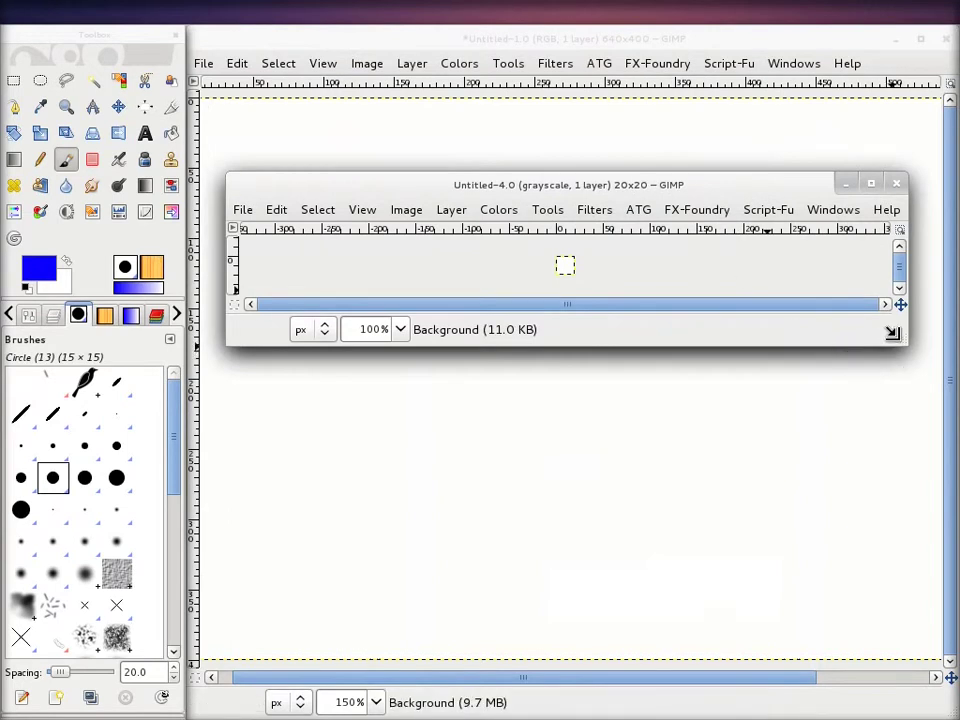
pyautogui.scroll(2, 568, 375)
pyautogui.scroll(2, 572, 372)
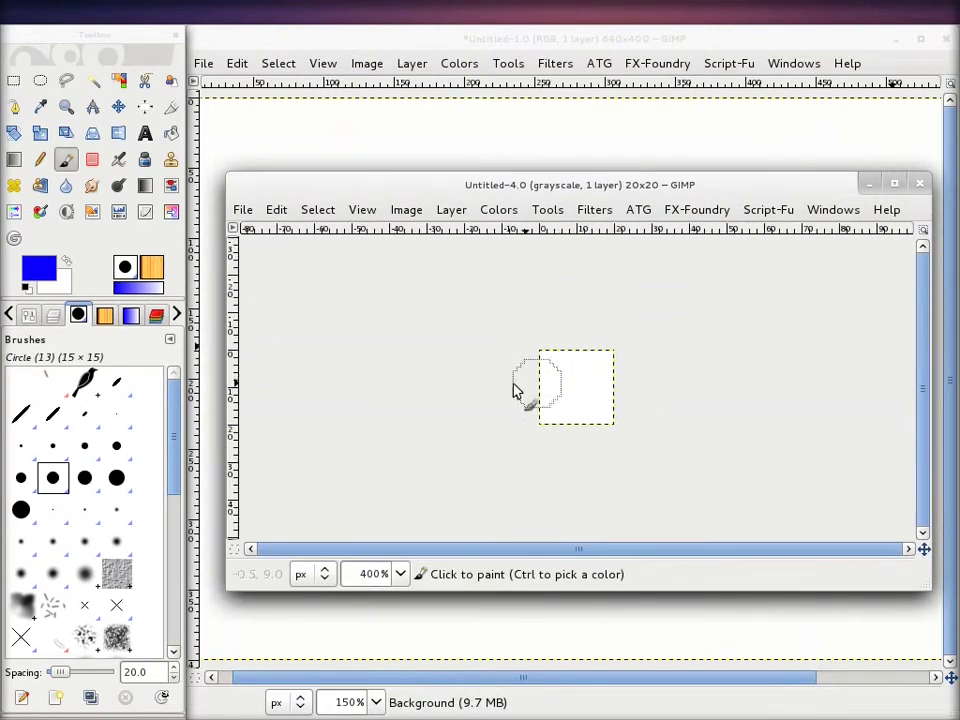
pyautogui.scroll(1, 625, 400)
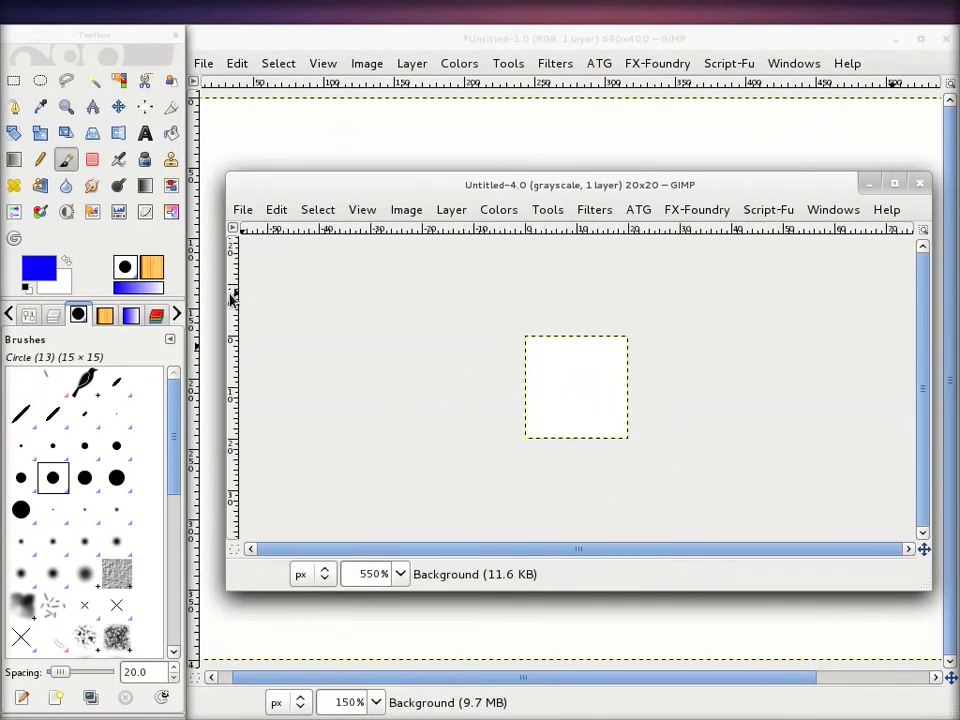
# Step: Paint a bold black '3' across the 20×20 image with the Circle (05) brush
pyautogui.click(53, 448)
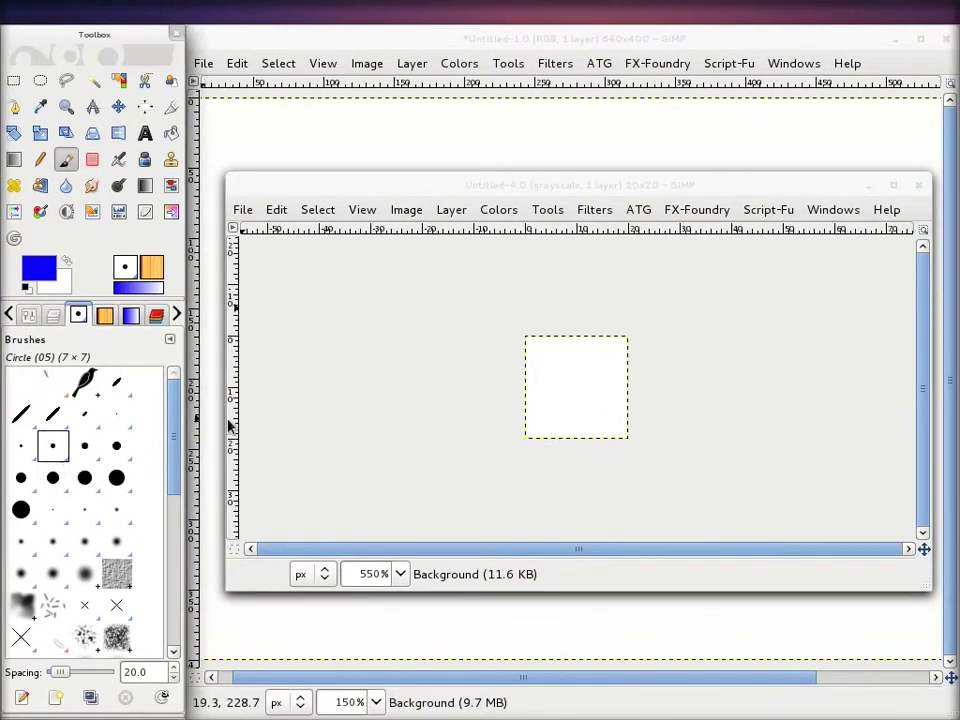
pyautogui.click(548, 358)
pyautogui.moveTo(548, 358)
pyautogui.mouseDown()
pyautogui.moveTo(598, 362)
pyautogui.moveTo(574, 388)
pyautogui.moveTo(594, 416)
pyautogui.moveTo(553, 424)
pyautogui.moveTo(553, 392)
pyautogui.moveTo(537, 398)
pyautogui.moveTo(553, 435)
pyautogui.moveTo(548, 360)
pyautogui.moveTo(527, 375)
pyautogui.moveTo(604, 433)
pyautogui.mouseUp()
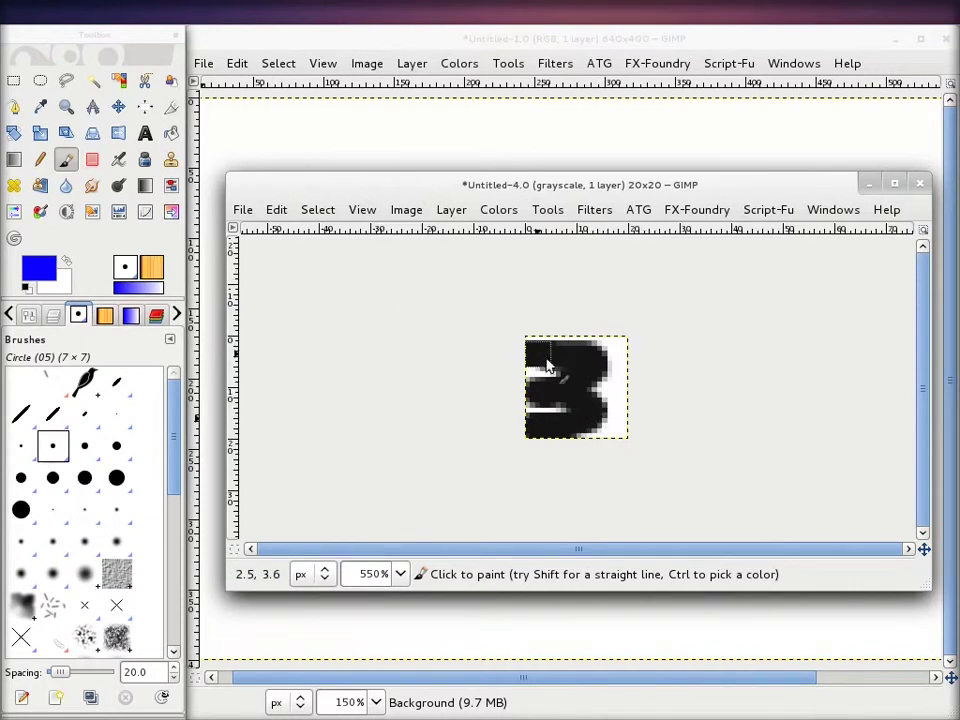
pyautogui.click(242, 211)
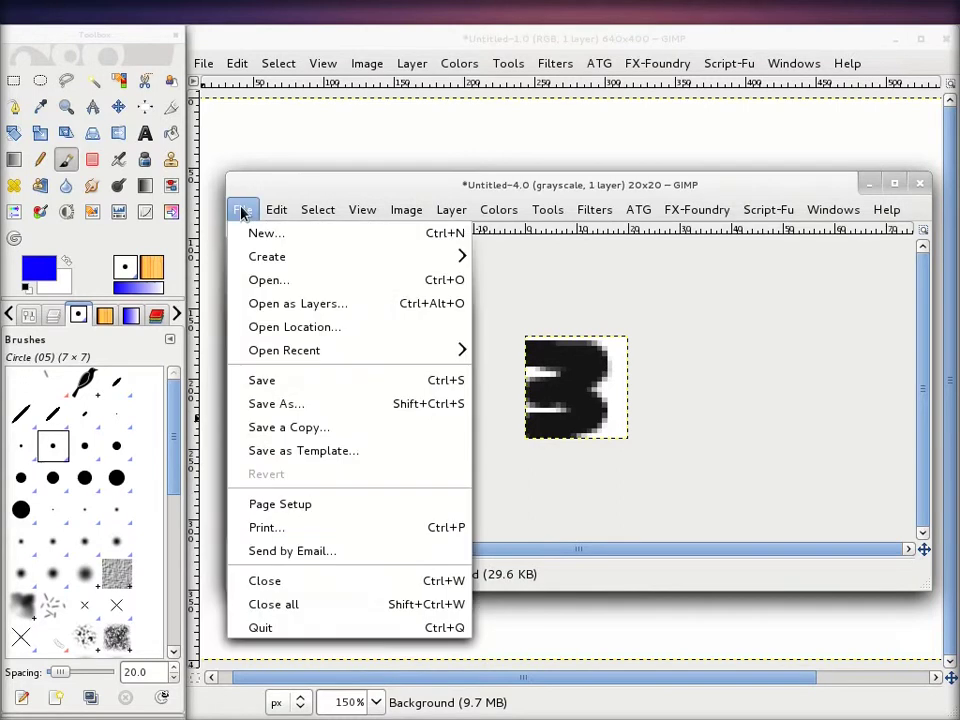
# Step: Save the '3' image as test.gbr with spacing 20 and description Test GIMP Brush, then close it
pyautogui.click(323, 405)
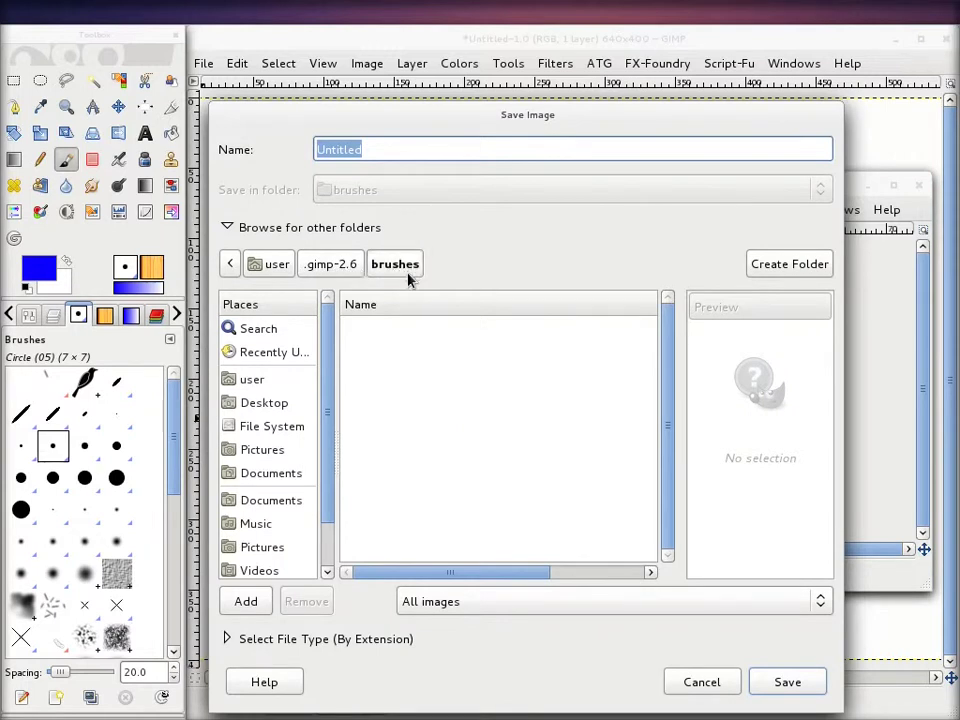
pyautogui.click(377, 150)
pyautogui.moveTo(377, 150); pyautogui.dragTo(279, 154)
pyautogui.write('test.')
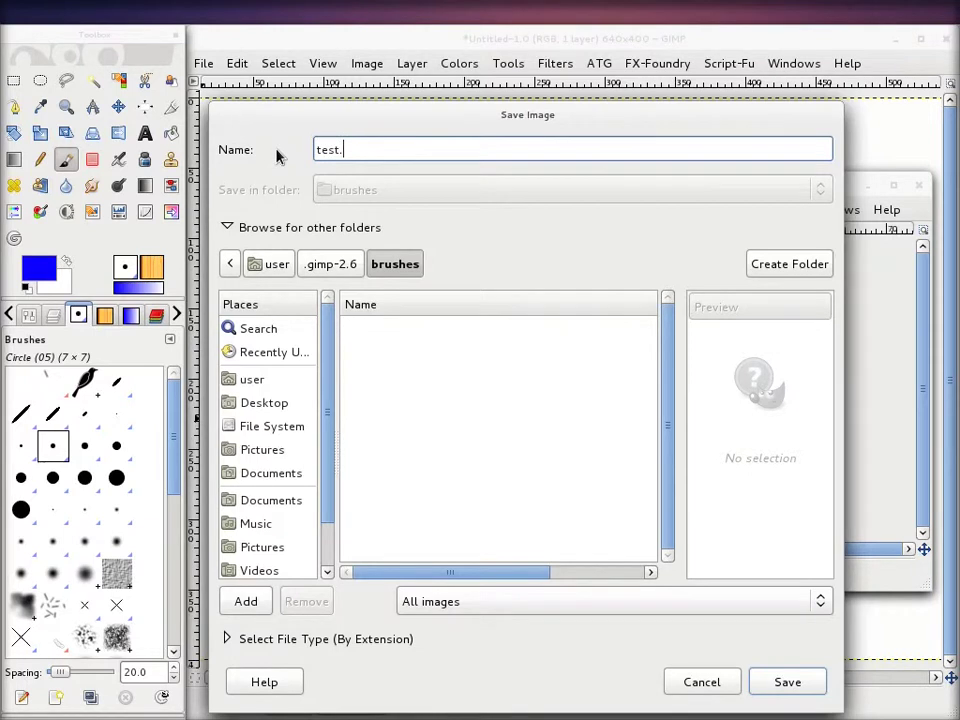
pyautogui.write('gbr')
pyautogui.press('Return')
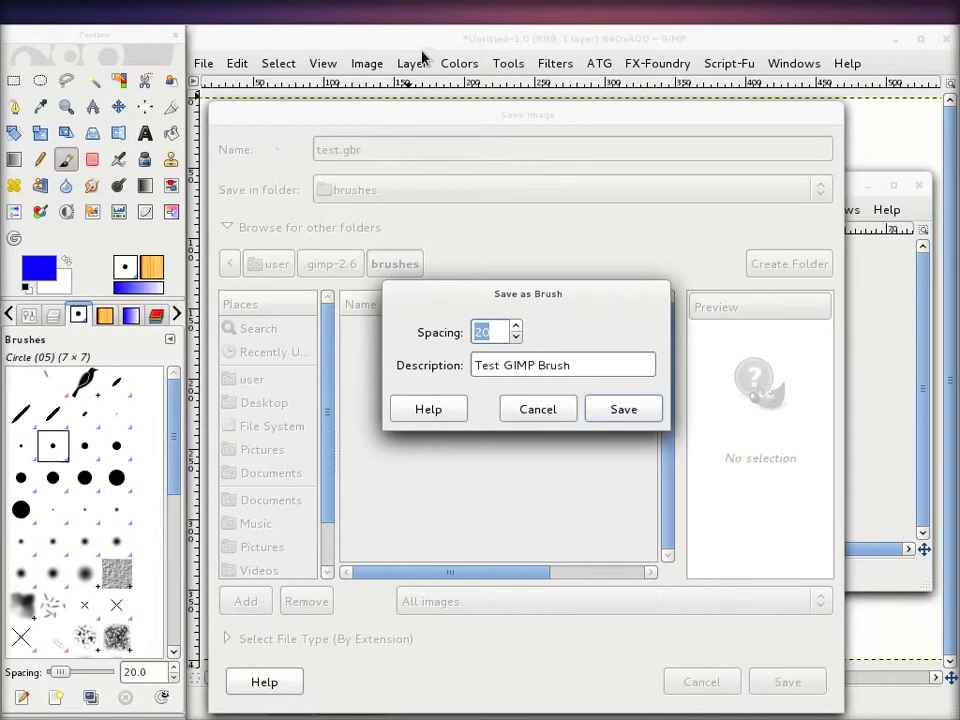
pyautogui.click(646, 411)
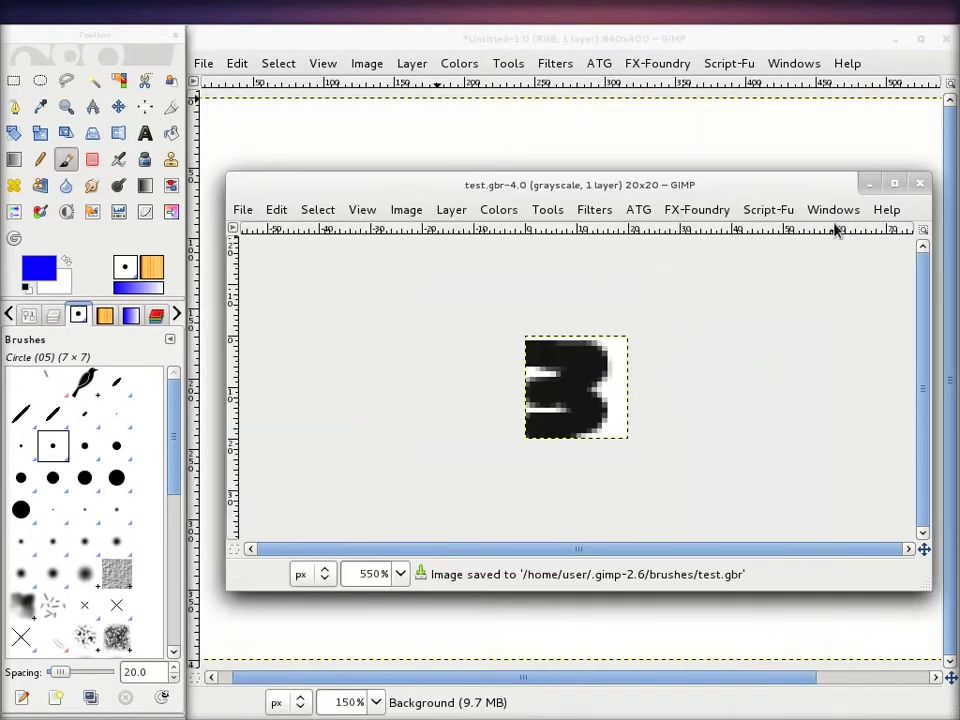
pyautogui.click(919, 185)
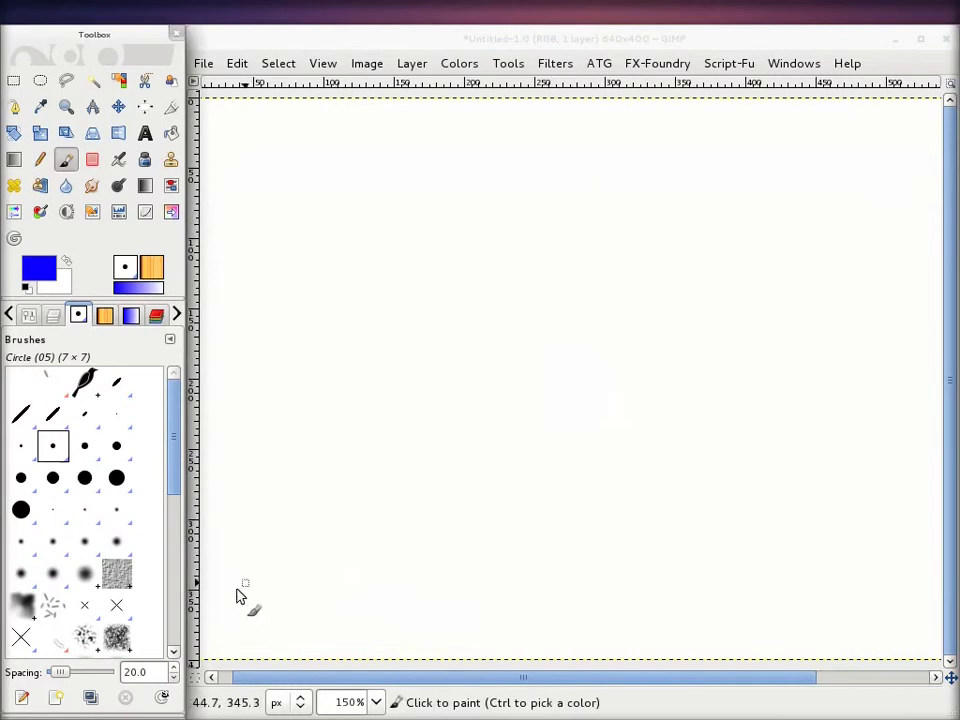
# Step: Refresh the brushes, select Test GIMP Brush and stamp three blue 3s
pyautogui.click(164, 704)
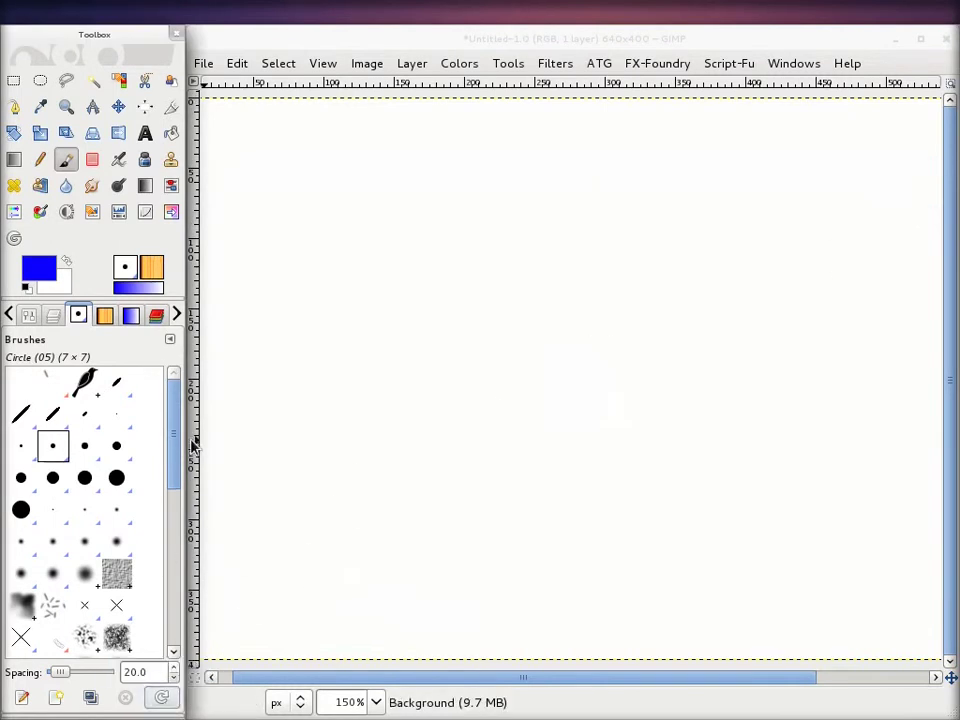
pyautogui.moveTo(174, 425); pyautogui.dragTo(169, 594)
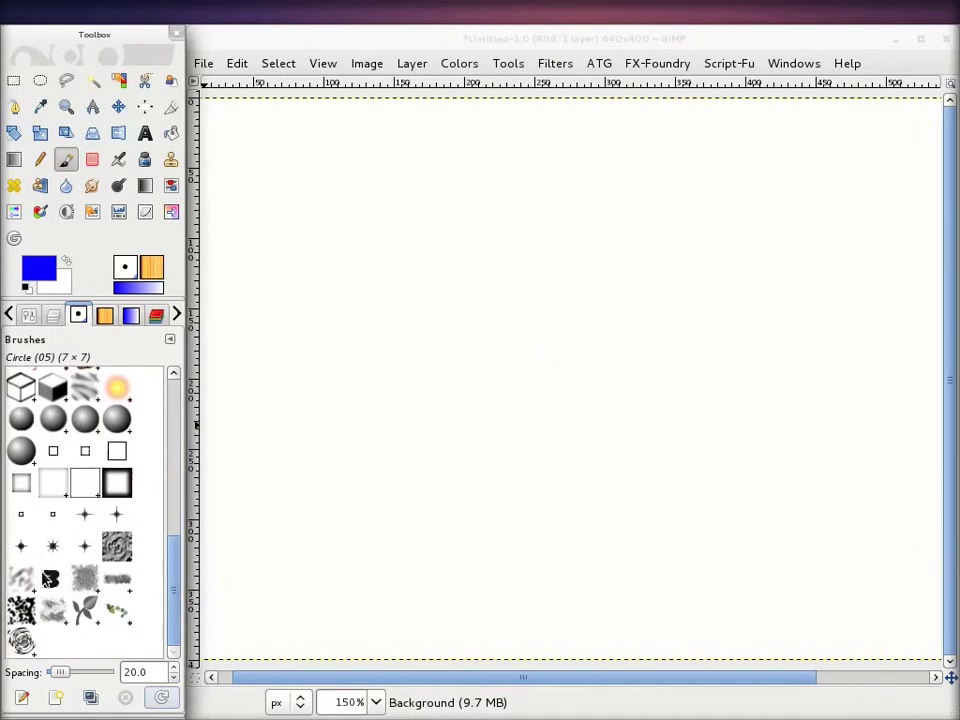
pyautogui.click(48, 578)
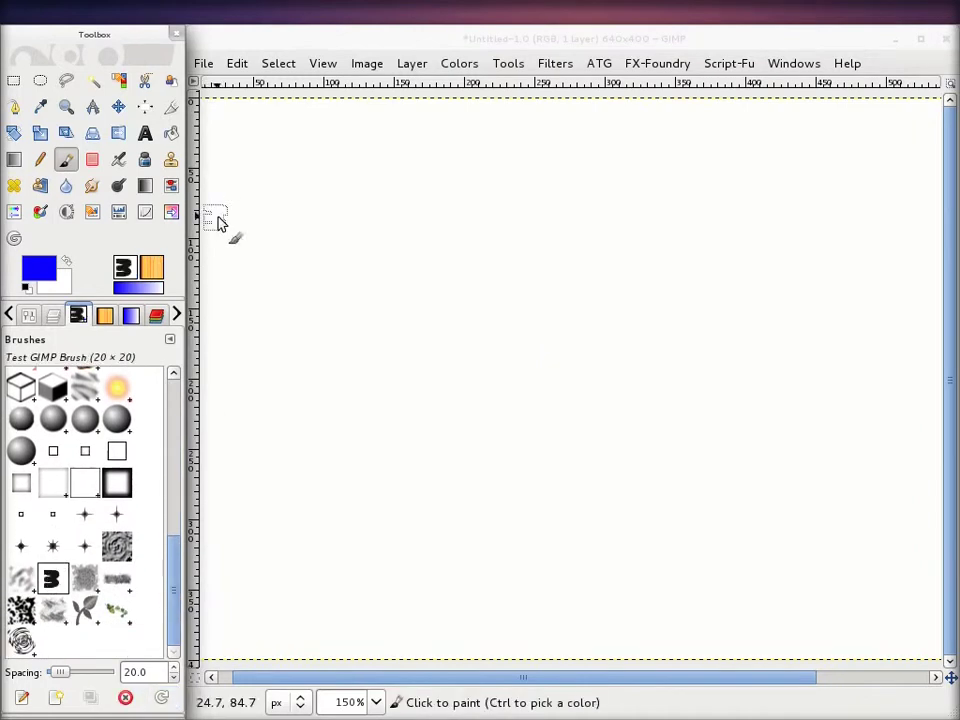
pyautogui.click(376, 187)
pyautogui.click(472, 187)
pyautogui.click(420, 310)
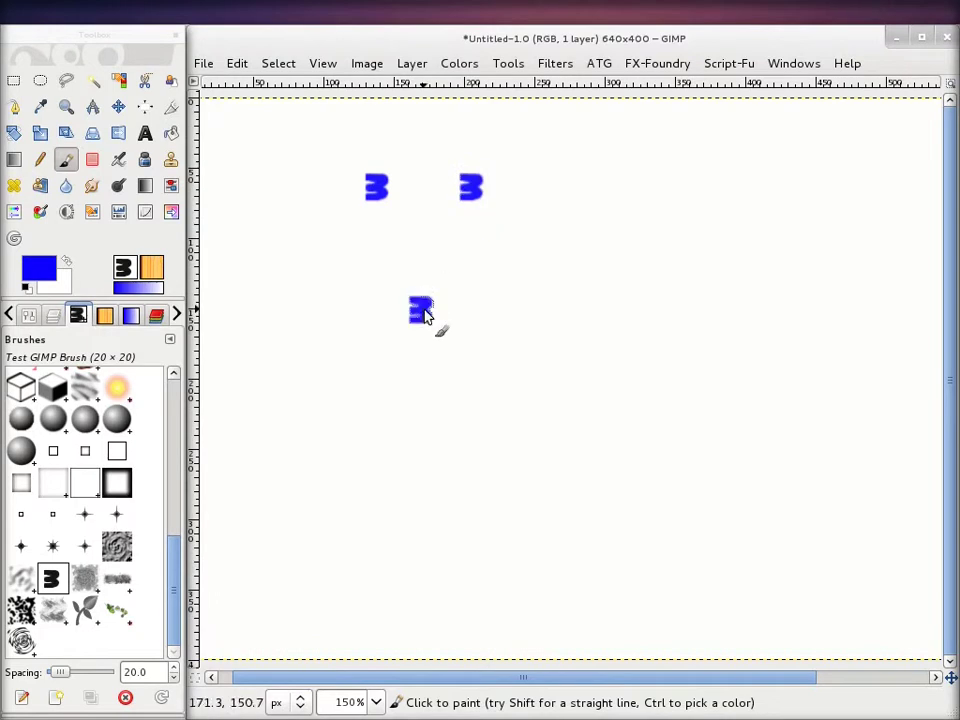
# Step: Switch to black, stamp several 3s and paint a thick black stroke across the lower canvas
pyautogui.click(38, 268)
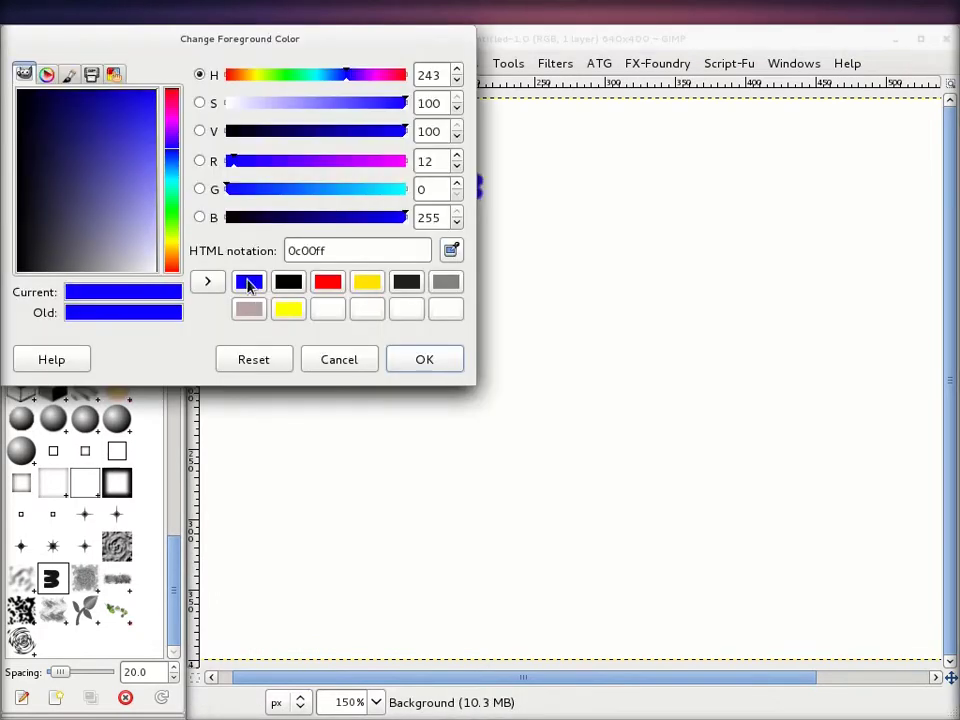
pyautogui.click(288, 283)
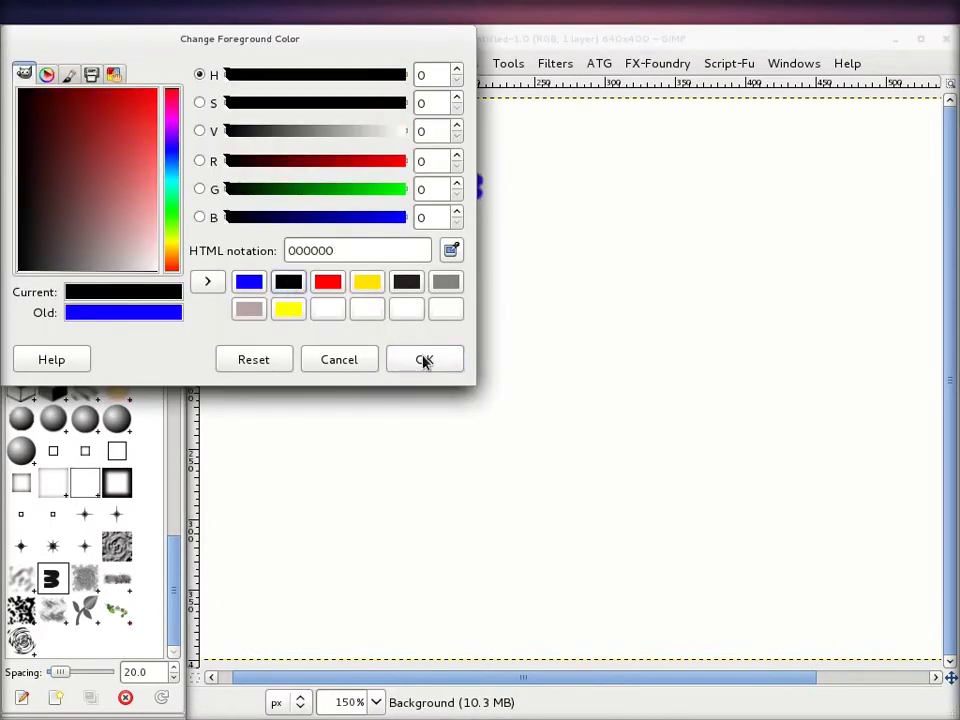
pyautogui.click(424, 360)
pyautogui.click(489, 270)
pyautogui.click(619, 229)
pyautogui.click(633, 338)
pyautogui.click(565, 390)
pyautogui.moveTo(365, 408)
pyautogui.mouseDown()
pyautogui.moveTo(580, 463)
pyautogui.moveTo(495, 321)
pyautogui.mouseUp()
pyautogui.click(528, 272)
pyautogui.click(532, 153)
pyautogui.click(715, 144)
pyautogui.click(752, 280)
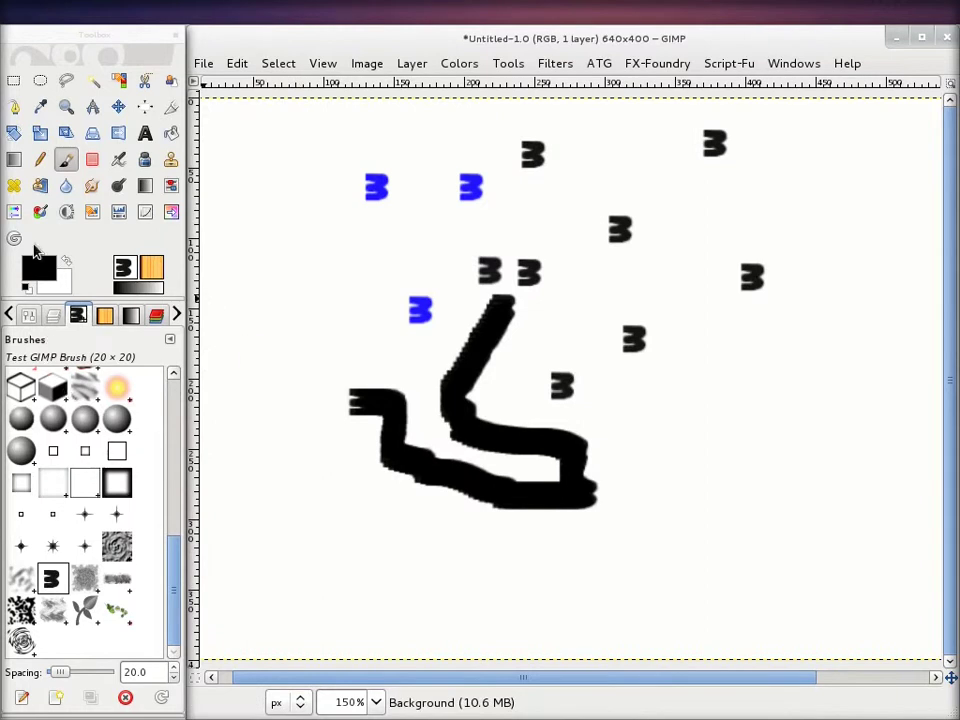
# Step: Stamp three yellow 3s, then revert to black and stamp three more black 3s
pyautogui.click(38, 265)
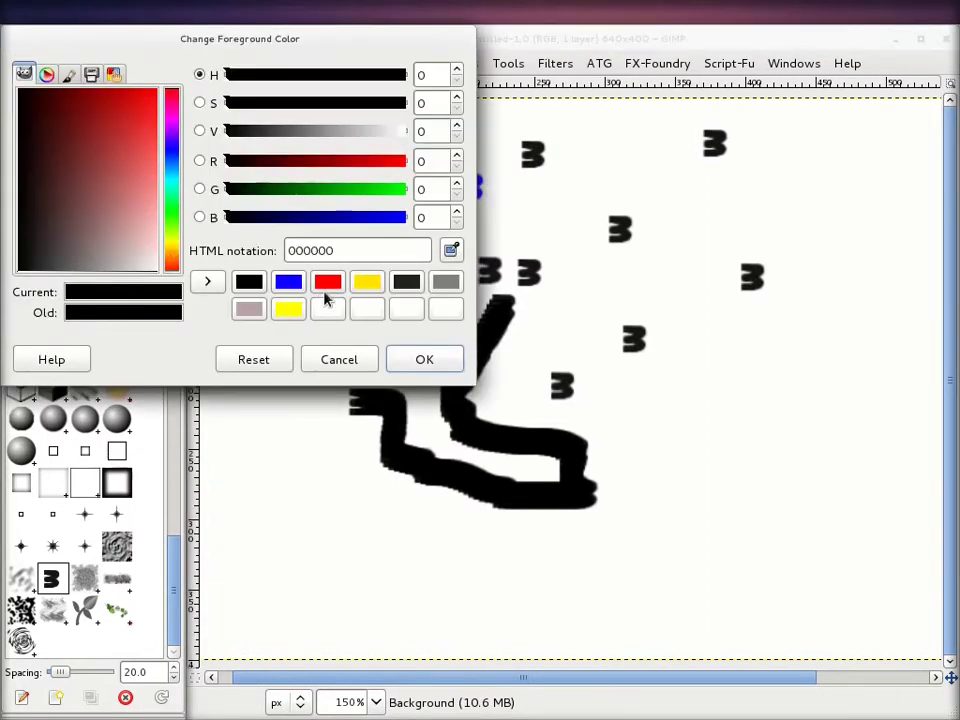
pyautogui.click(328, 283)
pyautogui.click(367, 281)
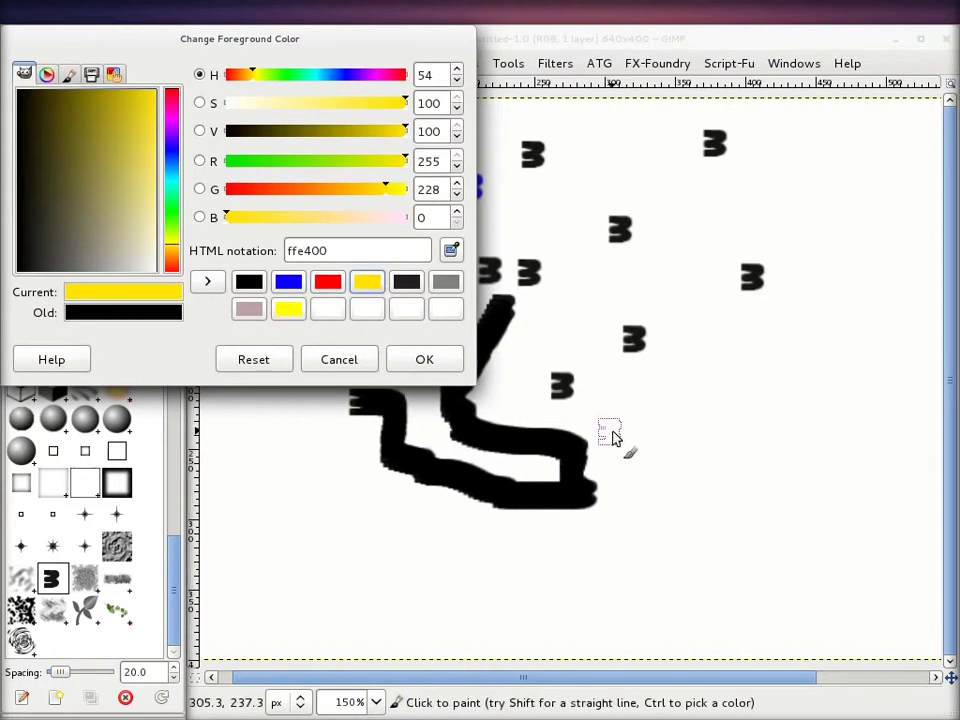
pyautogui.click(609, 432)
pyautogui.click(712, 357)
pyautogui.click(821, 345)
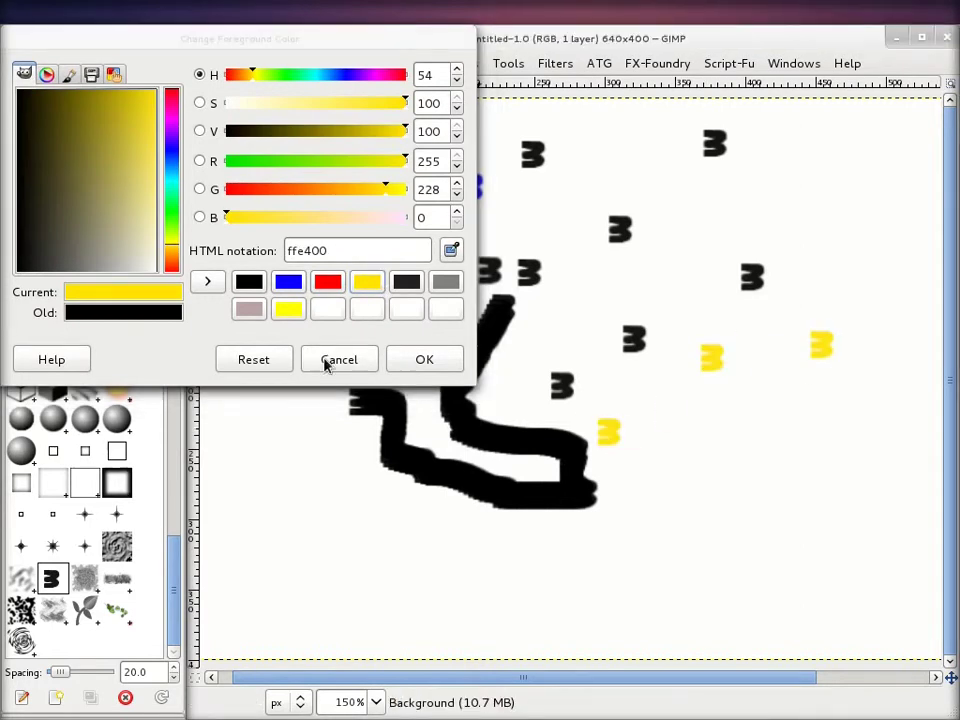
pyautogui.click(325, 362)
pyautogui.click(275, 268)
pyautogui.click(278, 173)
pyautogui.click(356, 262)
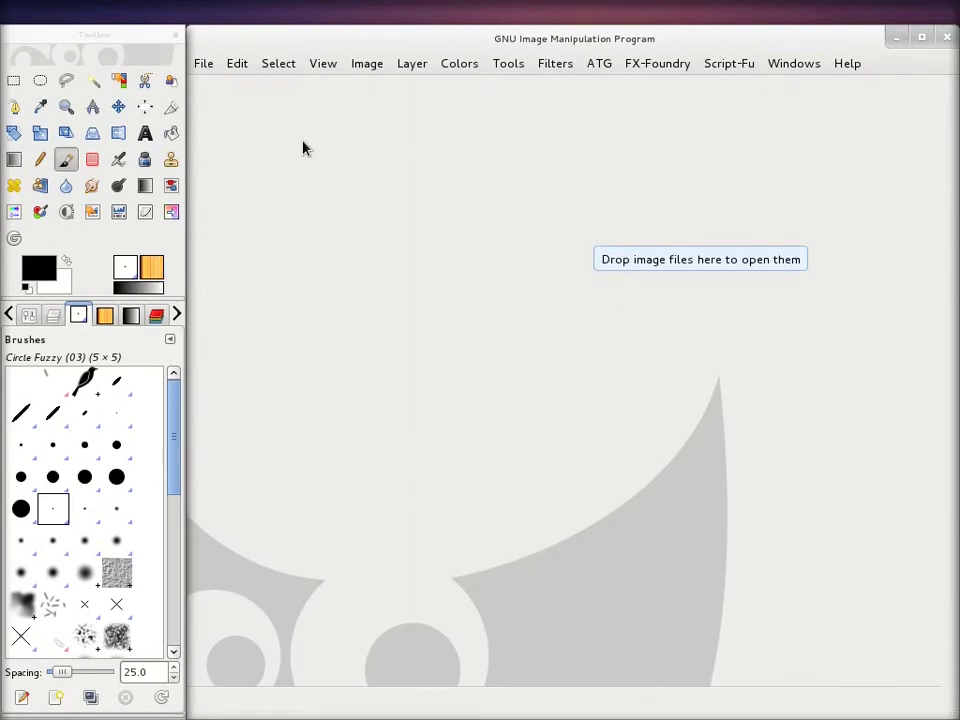
# Step: Create a new 30×30 px grayscale image with White as the background fill
pyautogui.click(198, 64)
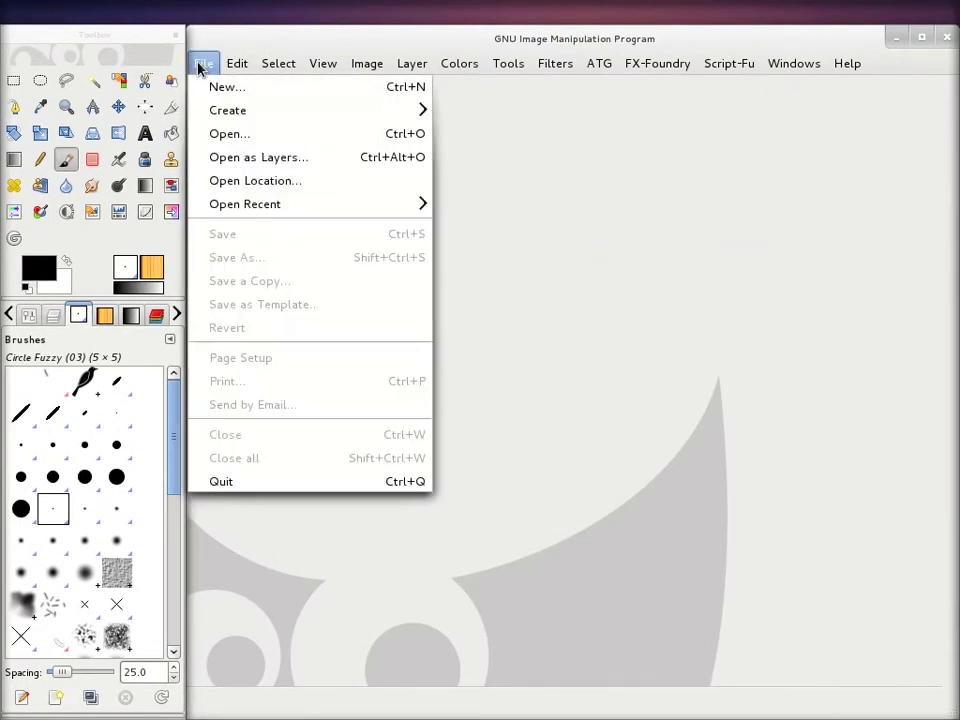
pyautogui.click(212, 87)
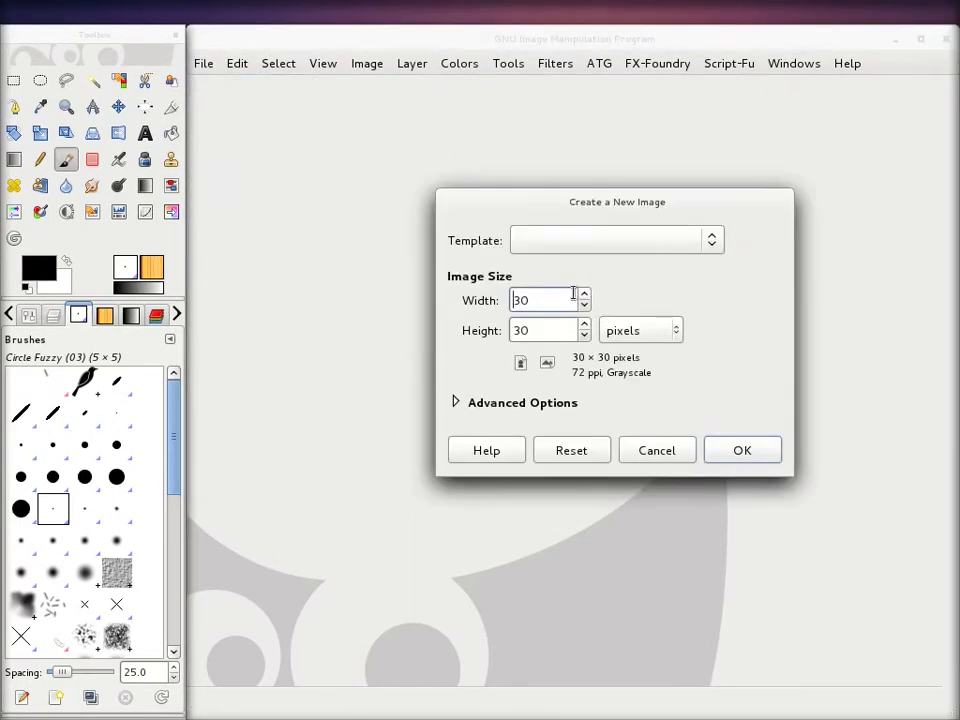
pyautogui.click(456, 402)
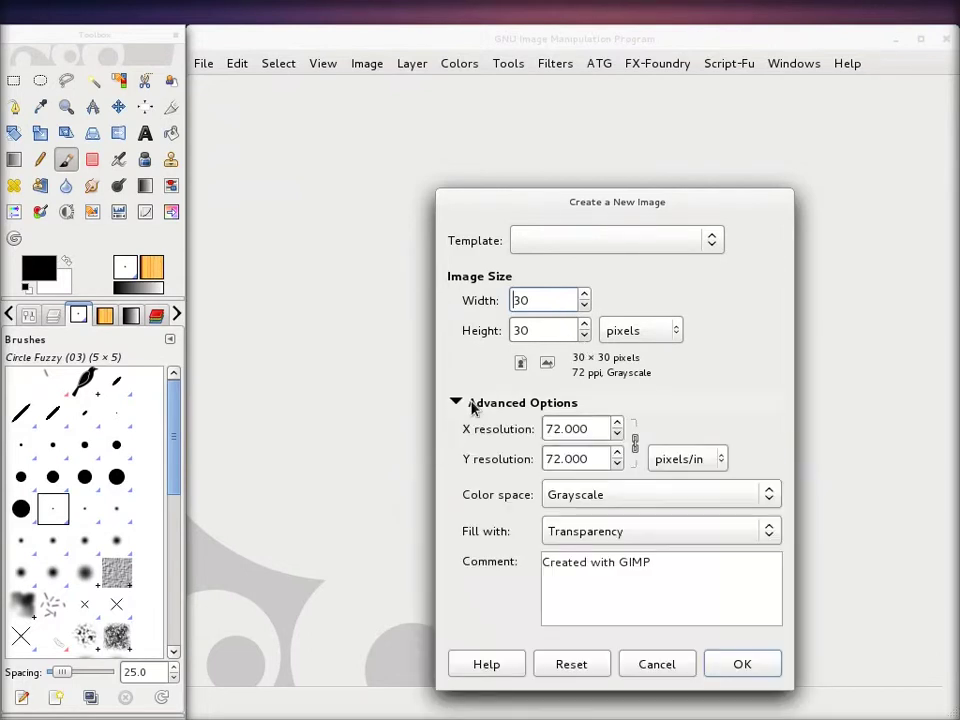
pyautogui.click(683, 531)
pyautogui.click(594, 511)
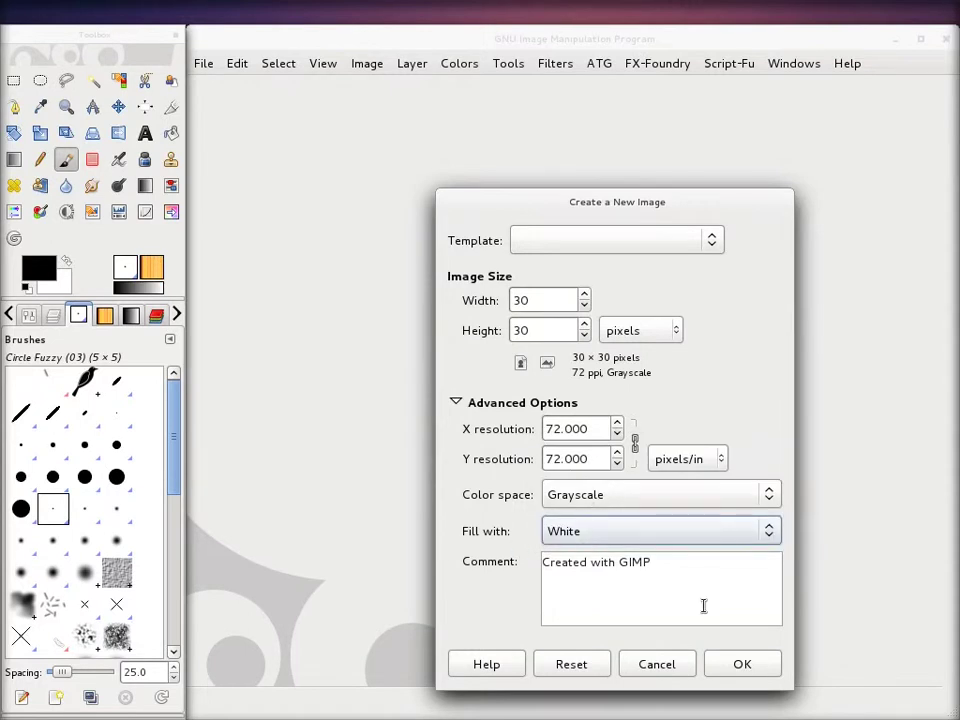
pyautogui.click(742, 663)
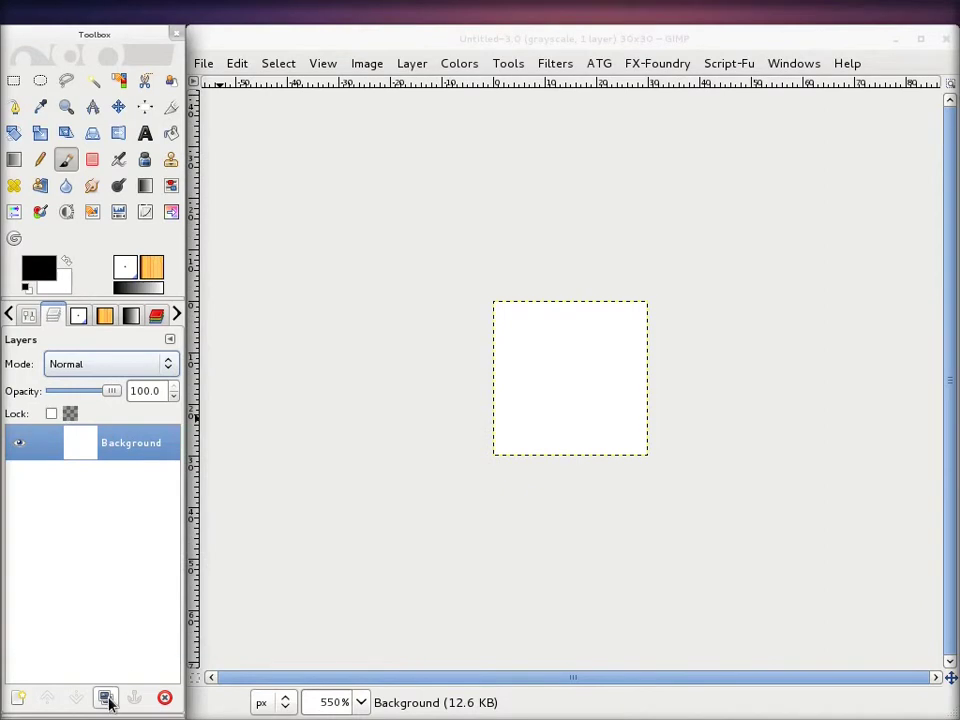
# Step: Duplicate Background four times, then paint the digit 1 on the top layer and hide it
pyautogui.click(106, 698)
pyautogui.tripleClick(107, 698)
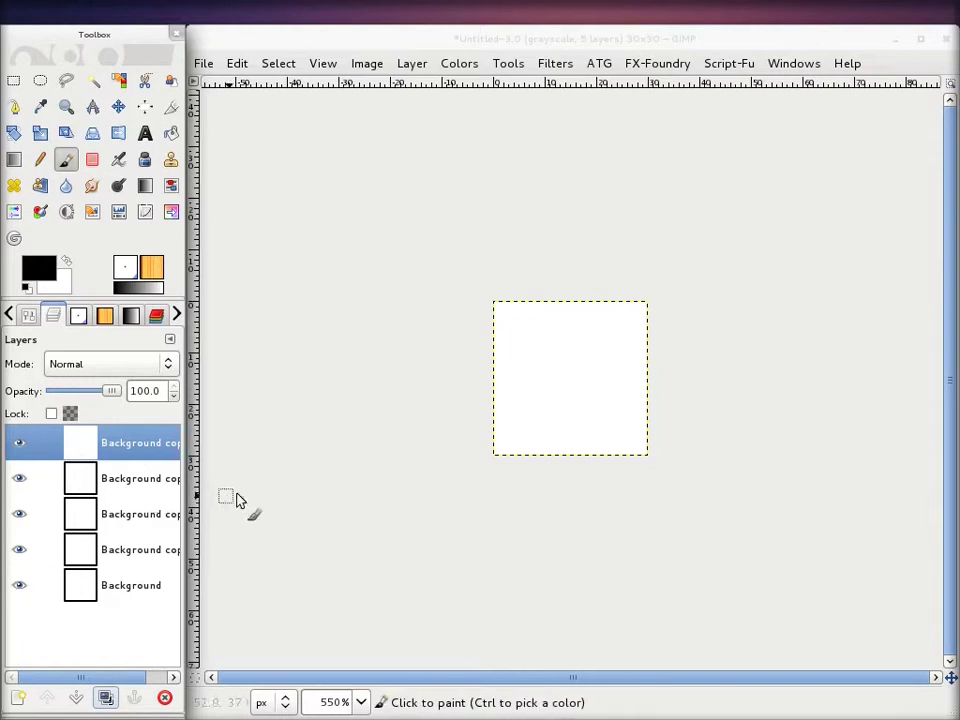
pyautogui.click(545, 359)
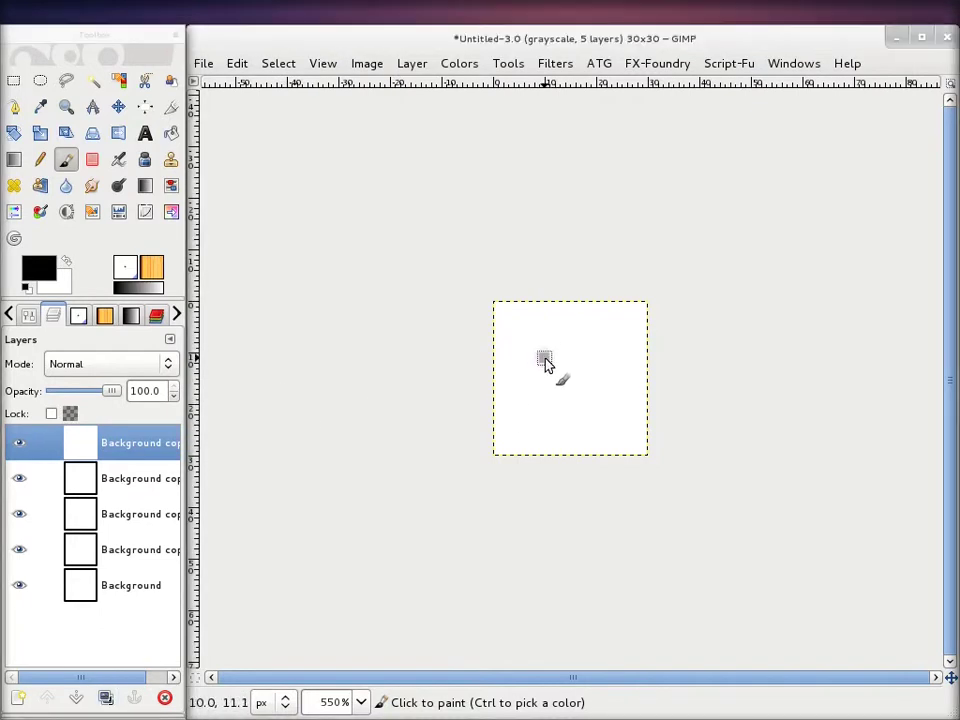
pyautogui.moveTo(545, 359); pyautogui.dragTo(558, 416)
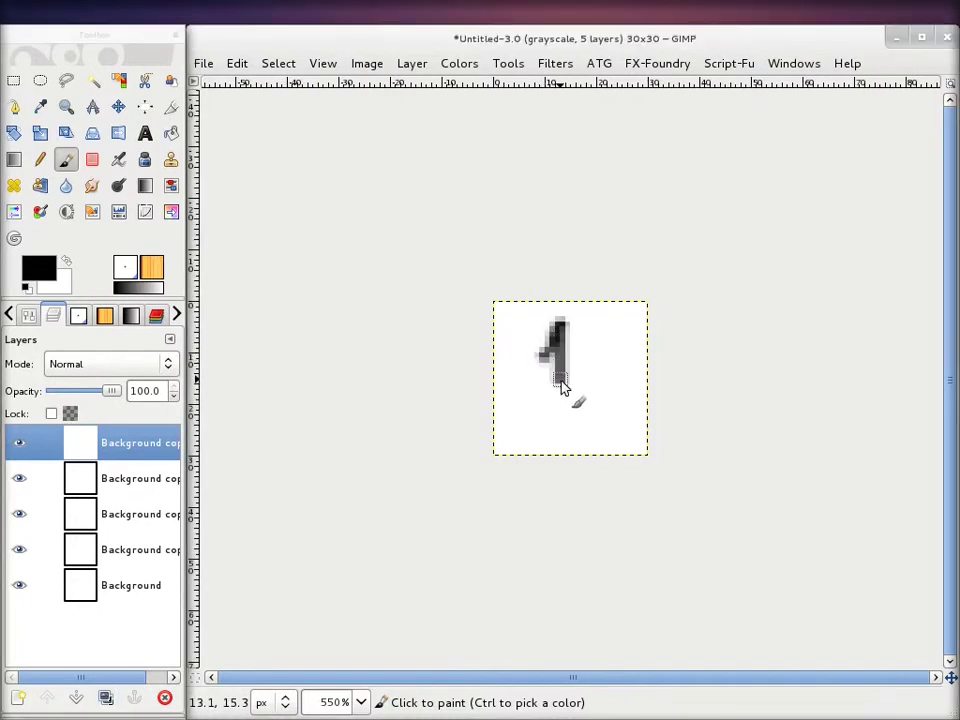
pyautogui.click(19, 446)
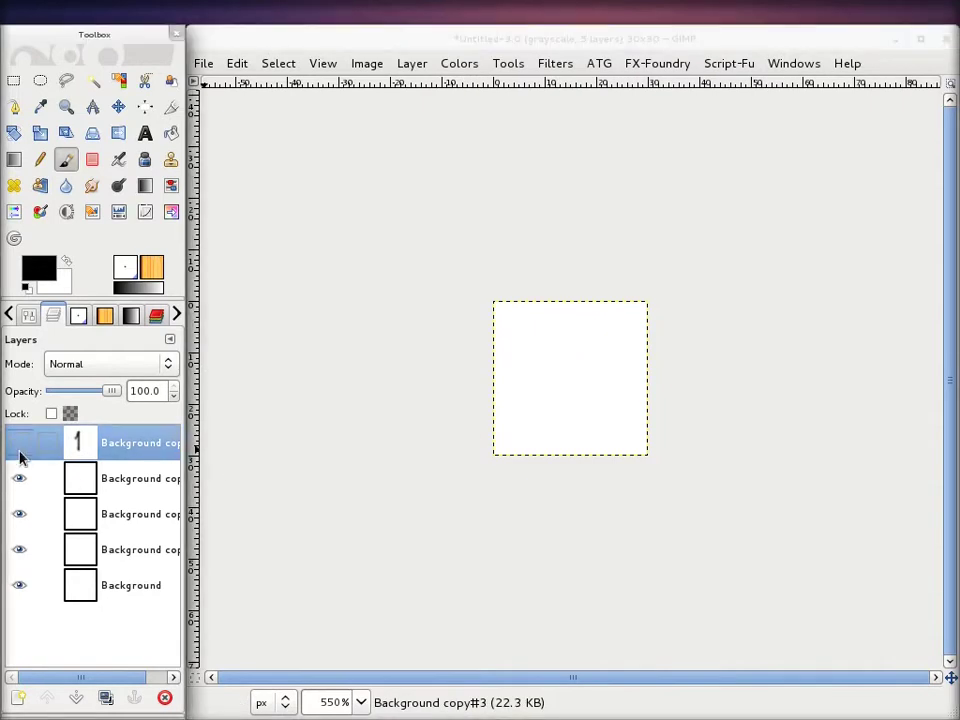
# Step: Paint the digits 2 and 3 on the next two layers, hiding each when done
pyautogui.click(160, 488)
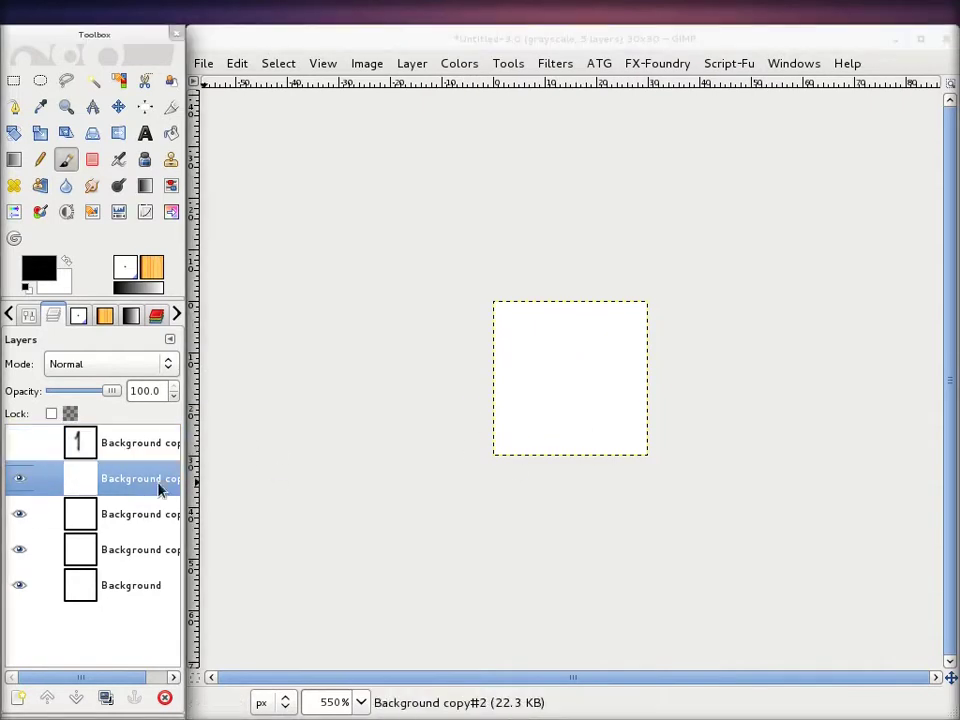
pyautogui.click(542, 346)
pyautogui.moveTo(542, 346); pyautogui.dragTo(590, 418)
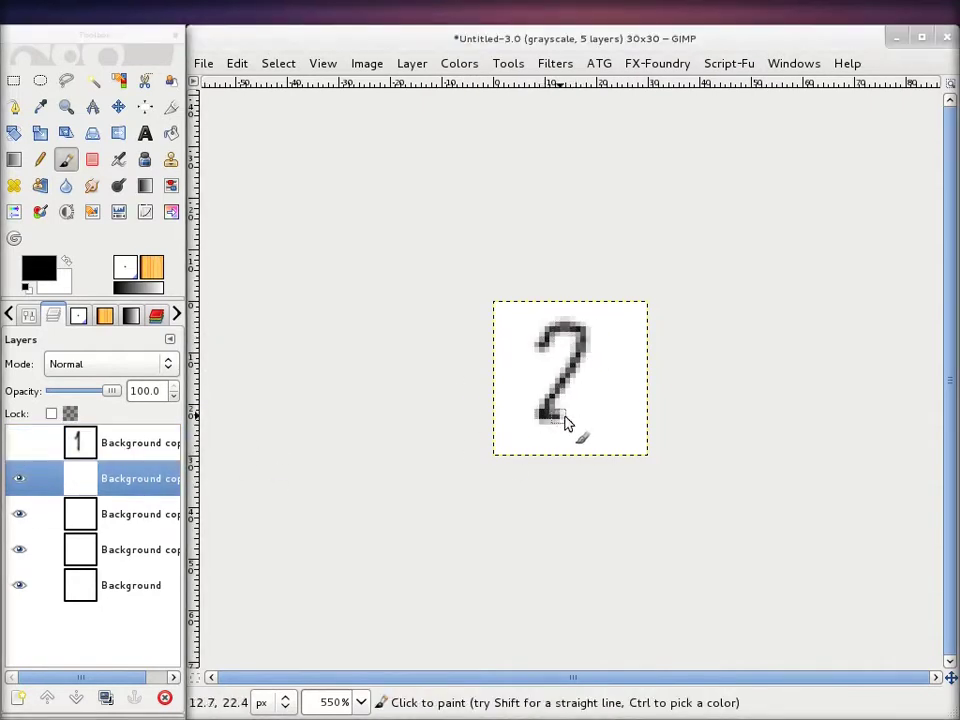
pyautogui.click(19, 478)
pyautogui.click(19, 513)
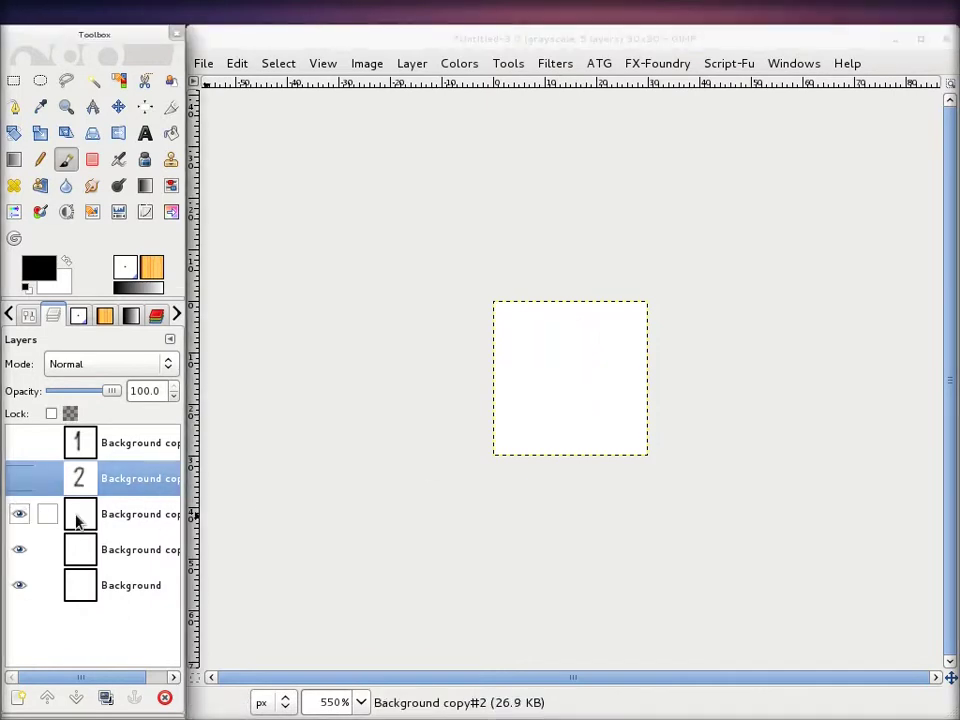
pyautogui.click(75, 513)
pyautogui.moveTo(548, 326); pyautogui.dragTo(536, 416)
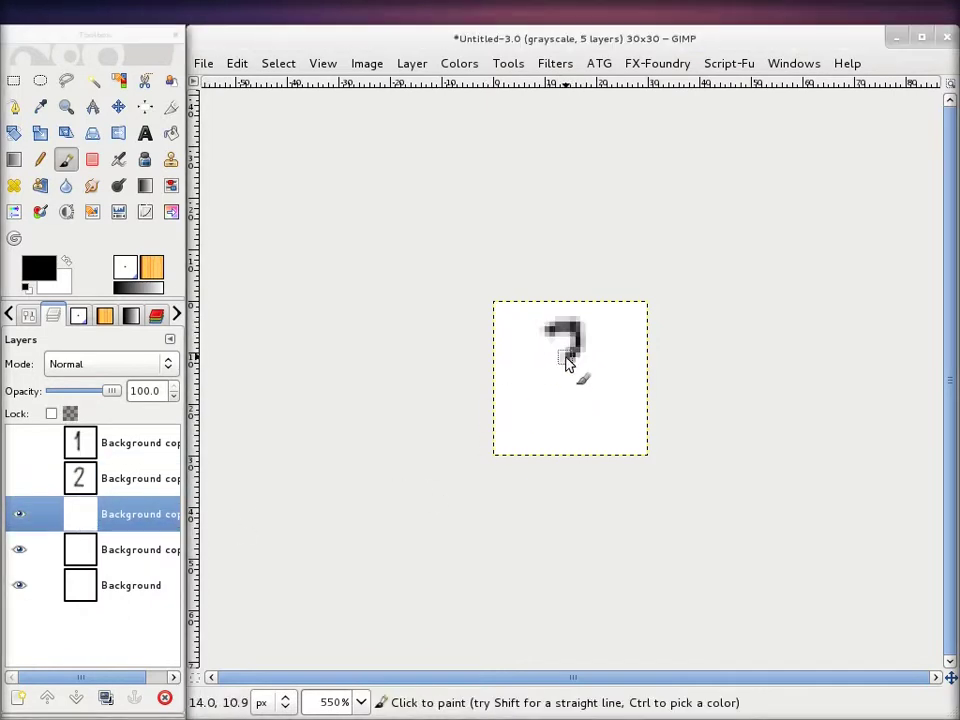
pyautogui.click(19, 513)
# Step: Paint the digit 4 on the fourth layer and hide it
pyautogui.click(133, 549)
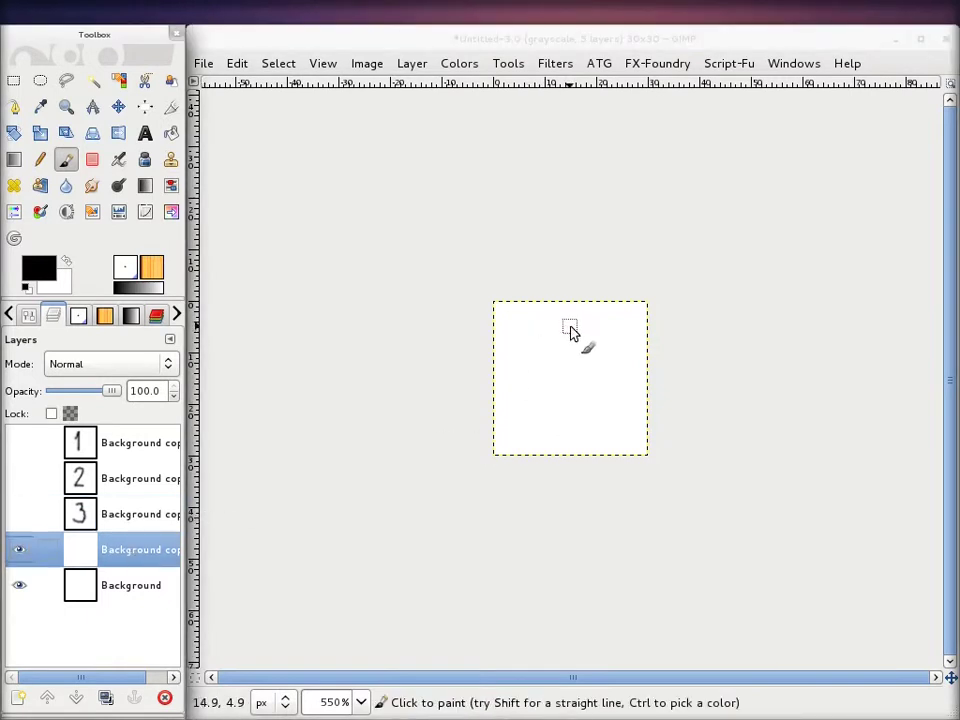
pyautogui.moveTo(569, 328); pyautogui.dragTo(572, 389)
pyautogui.moveTo(568, 325); pyautogui.dragTo(568, 437)
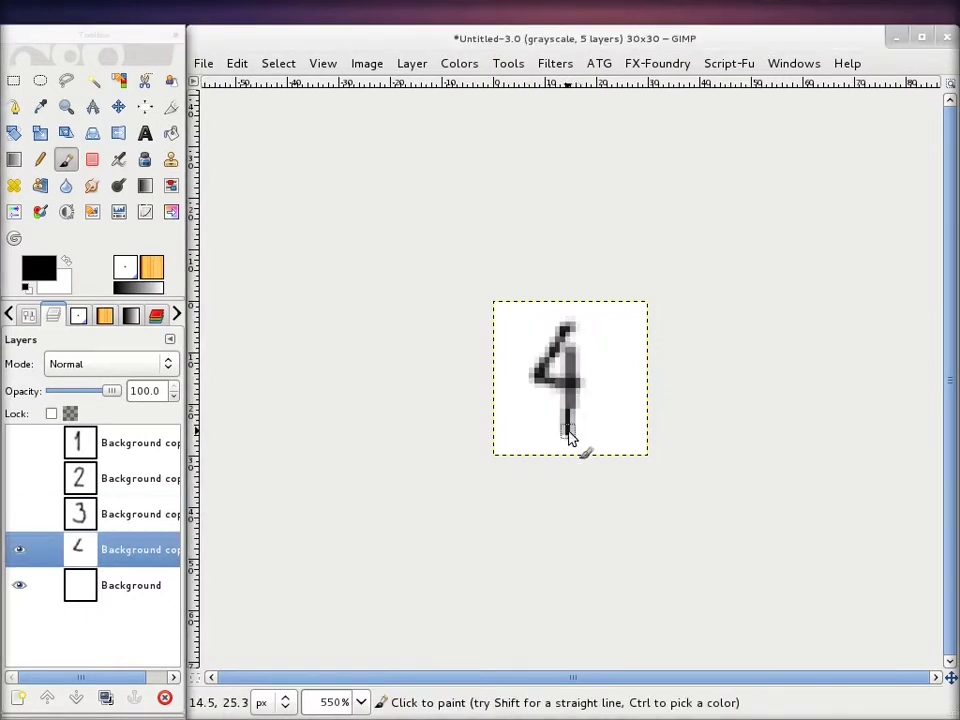
pyautogui.click(14, 556)
# Step: Paint the digit 5 on Background and make all digit layers visible again
pyautogui.click(100, 583)
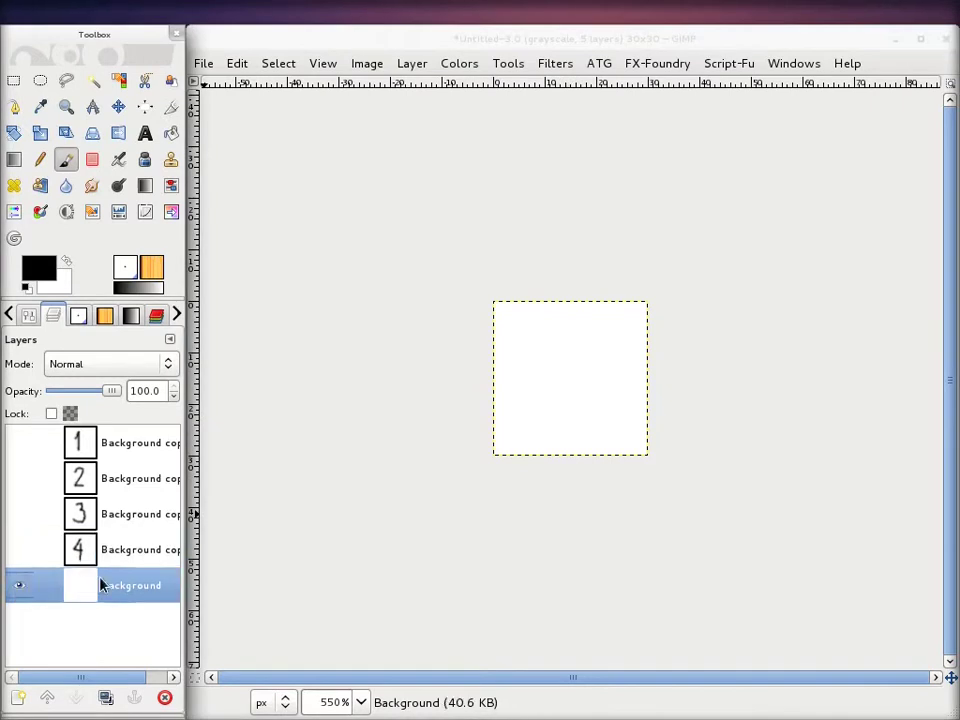
pyautogui.moveTo(553, 338); pyautogui.dragTo(527, 408)
pyautogui.moveTo(561, 325); pyautogui.dragTo(588, 326)
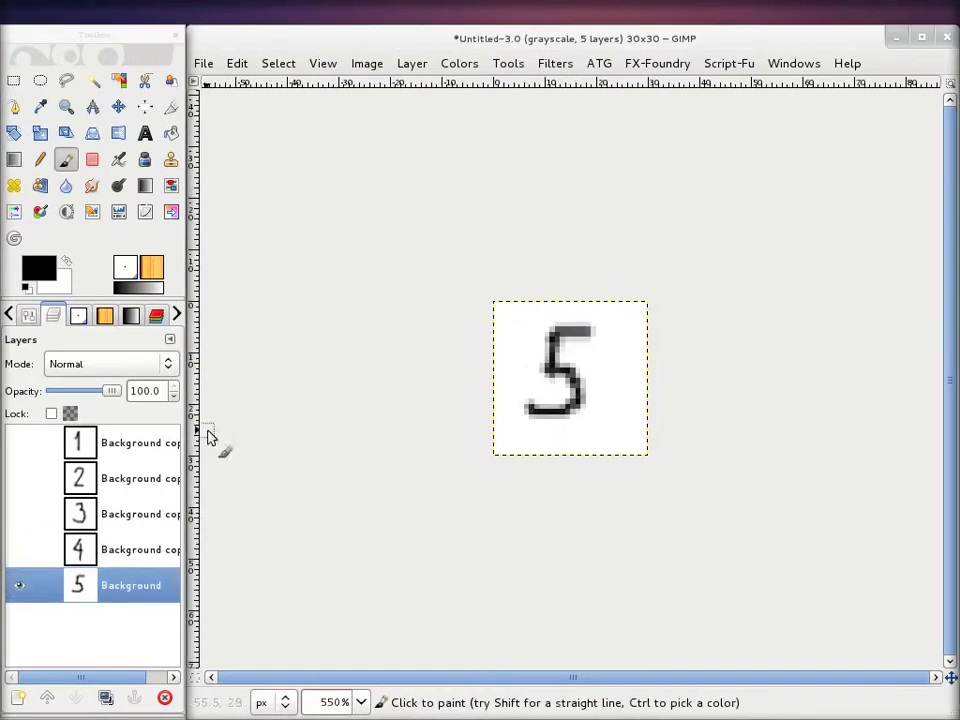
pyautogui.keyDown('shift'); pyautogui.click(19, 585); pyautogui.keyUp('shift')
pyautogui.click(133, 593)
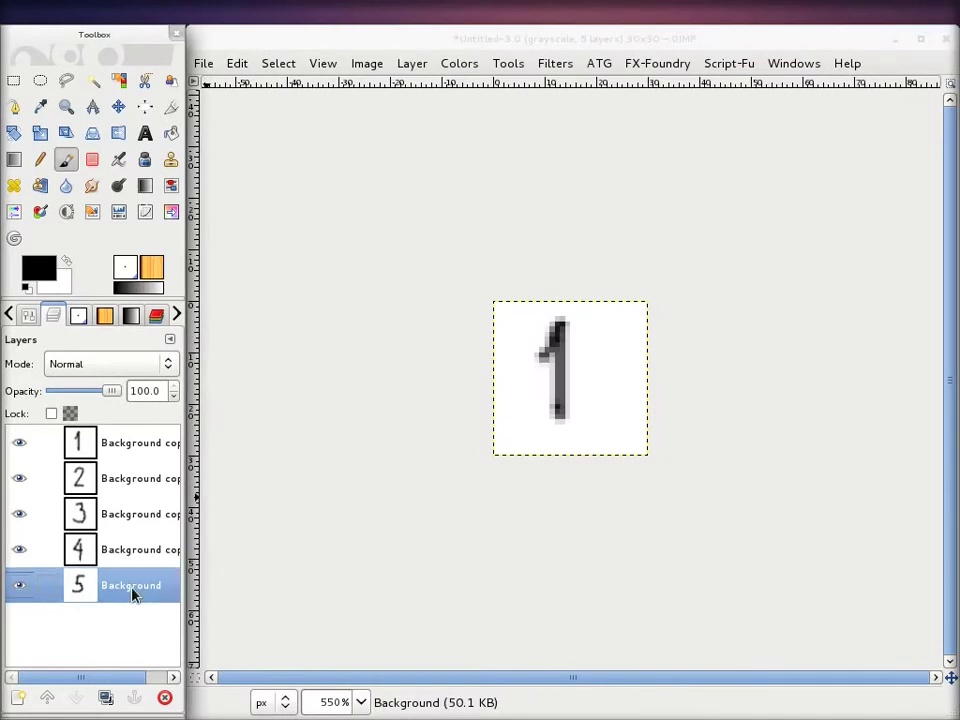
# Step: Add alpha channels to the Background, 4 and 3 layers
pyautogui.rightClick(133, 593)
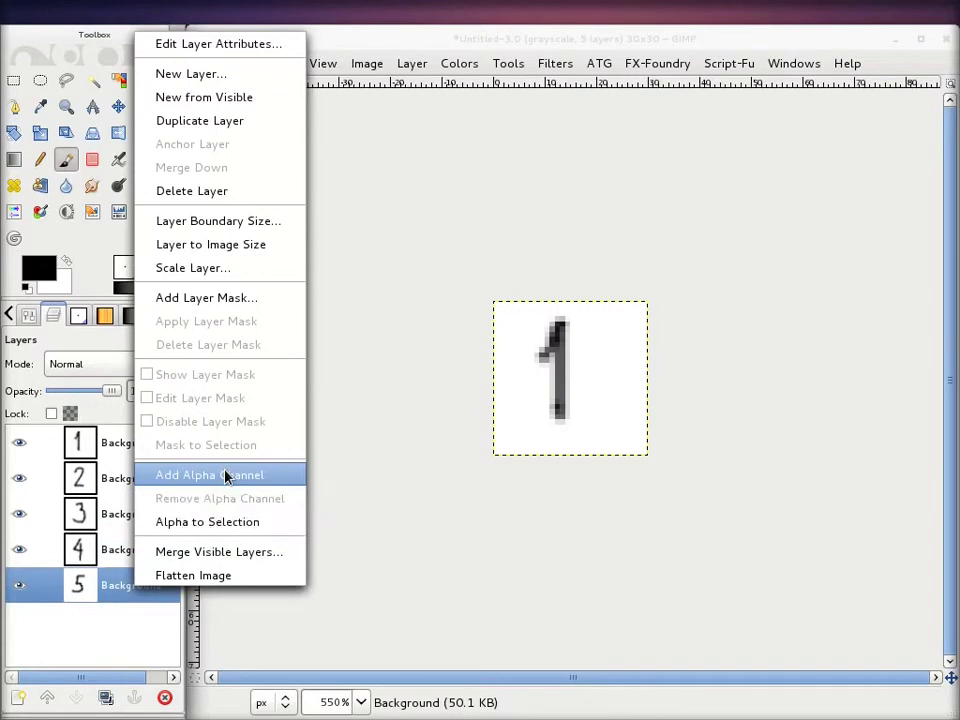
pyautogui.click(225, 476)
pyautogui.click(115, 557)
pyautogui.rightClick(115, 557)
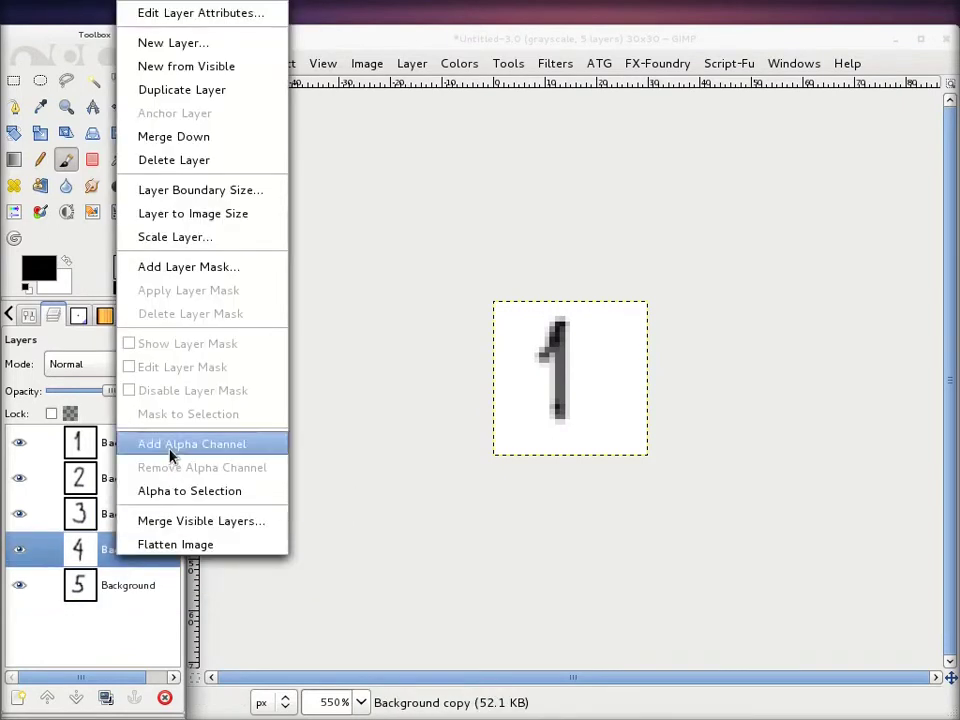
pyautogui.click(171, 447)
pyautogui.click(137, 522)
pyautogui.rightClick(137, 522)
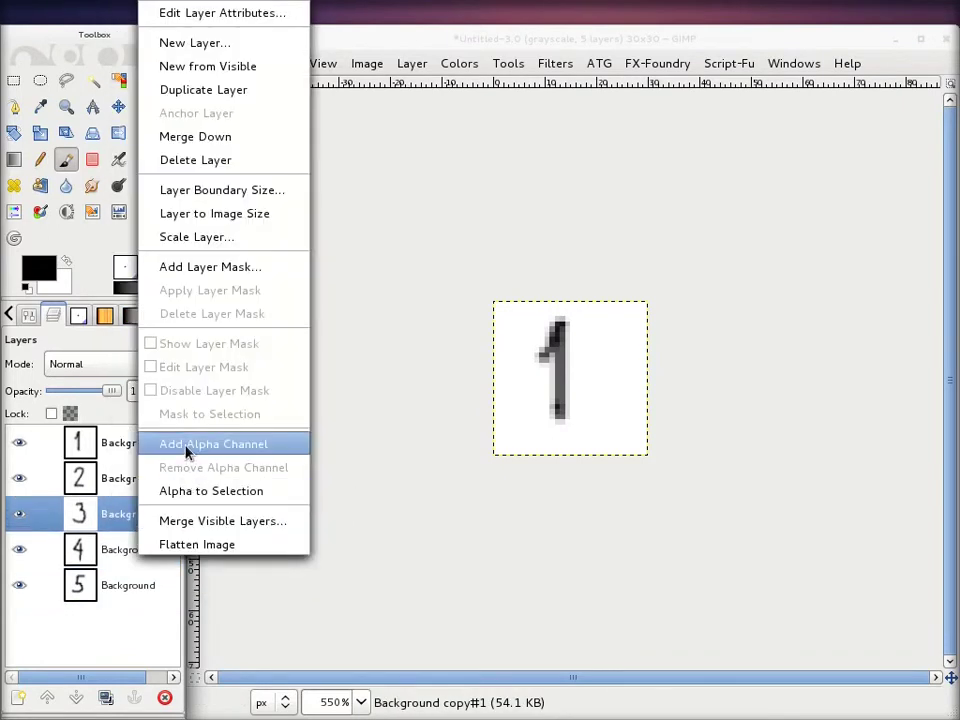
pyautogui.click(186, 445)
# Step: Add an alpha channel to the 2 layer; open the 1 layer's menu and dismiss it
pyautogui.click(107, 484)
pyautogui.rightClick(110, 485)
pyautogui.click(169, 445)
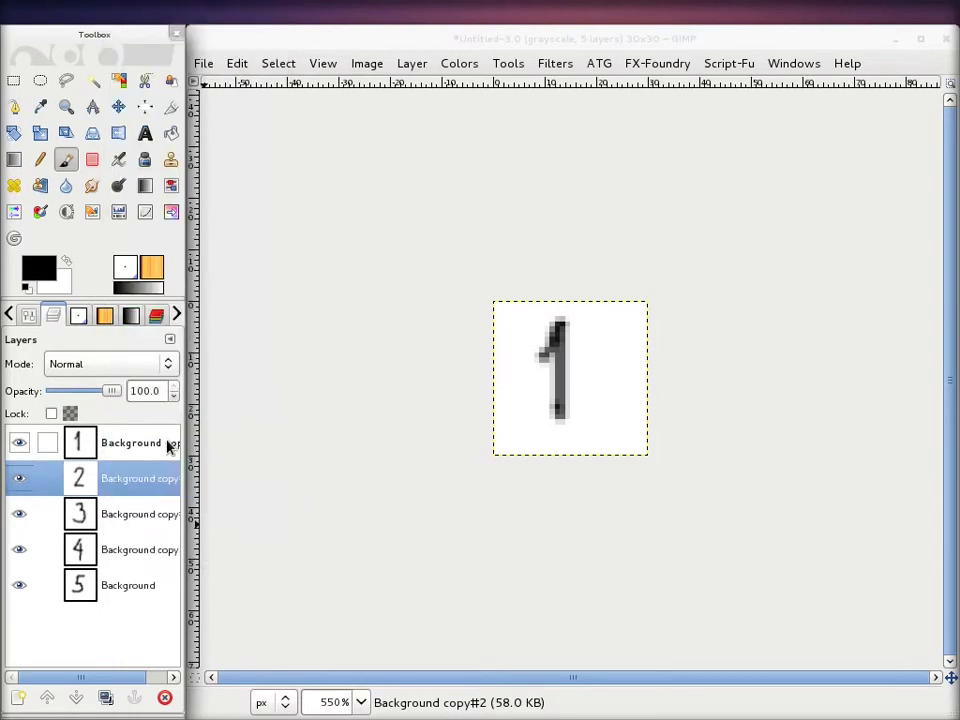
pyautogui.click(135, 447)
pyautogui.rightClick(135, 449)
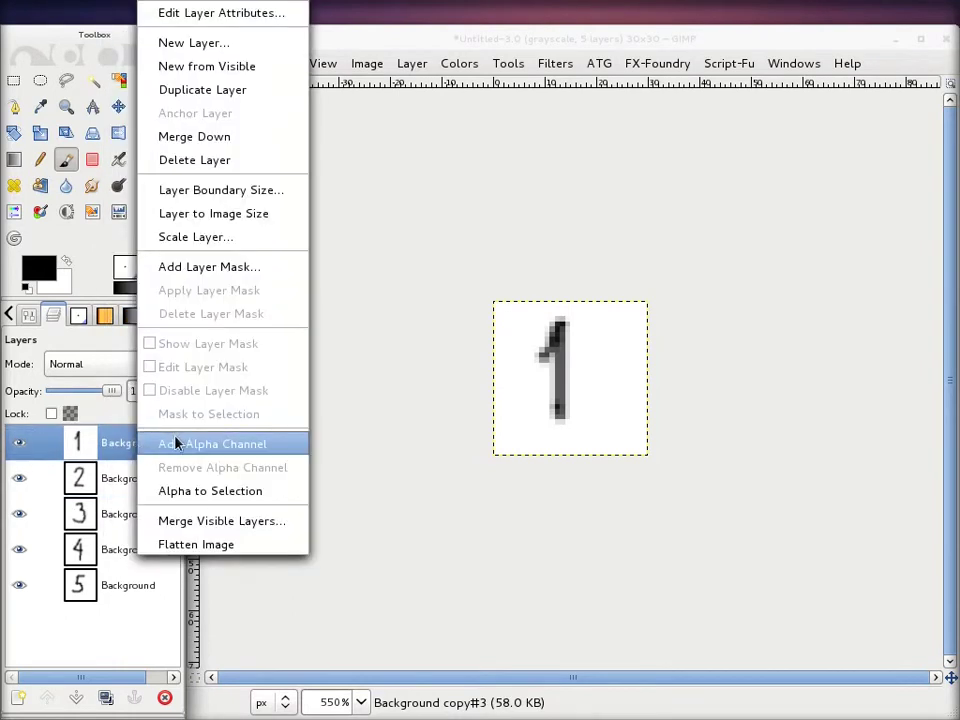
pyautogui.click(145, 482)
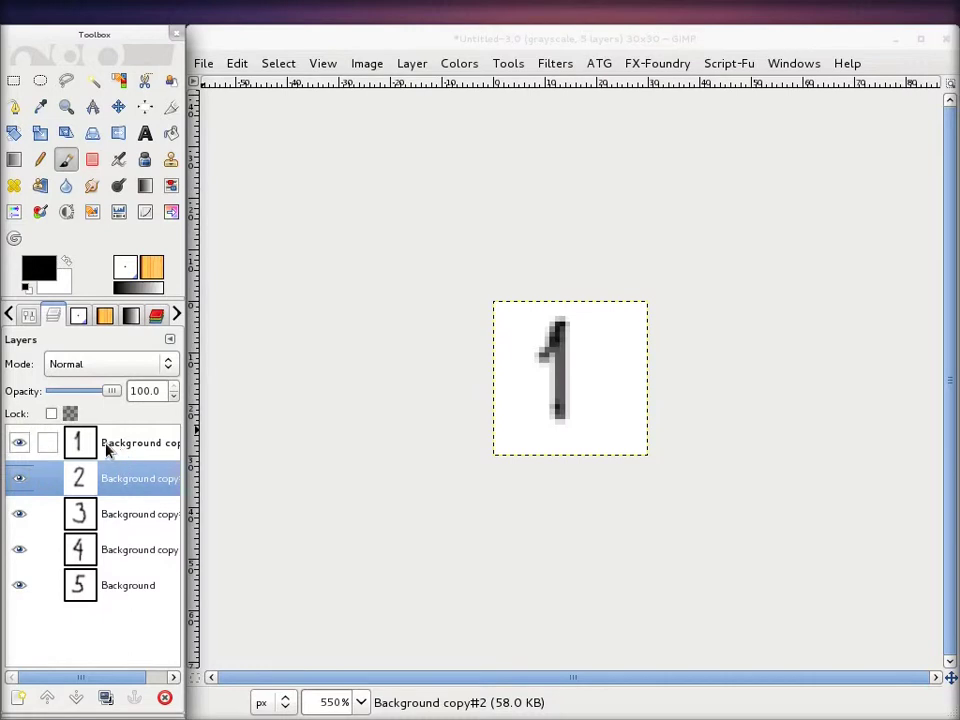
# Step: Add an alpha channel to the 1 layer and leave it active
pyautogui.click(138, 451)
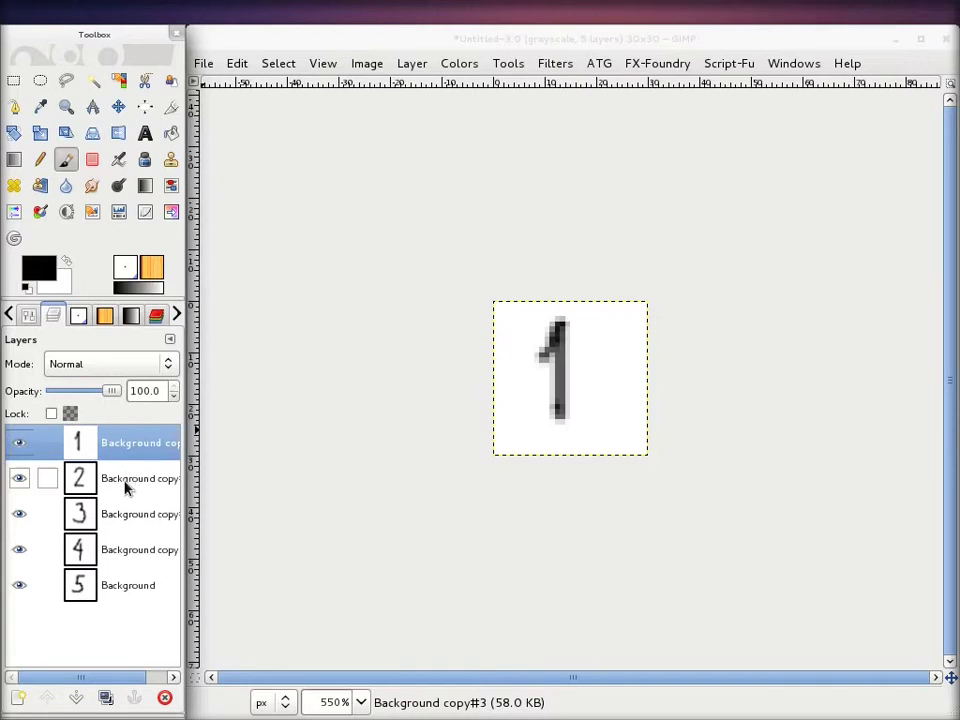
pyautogui.click(124, 487)
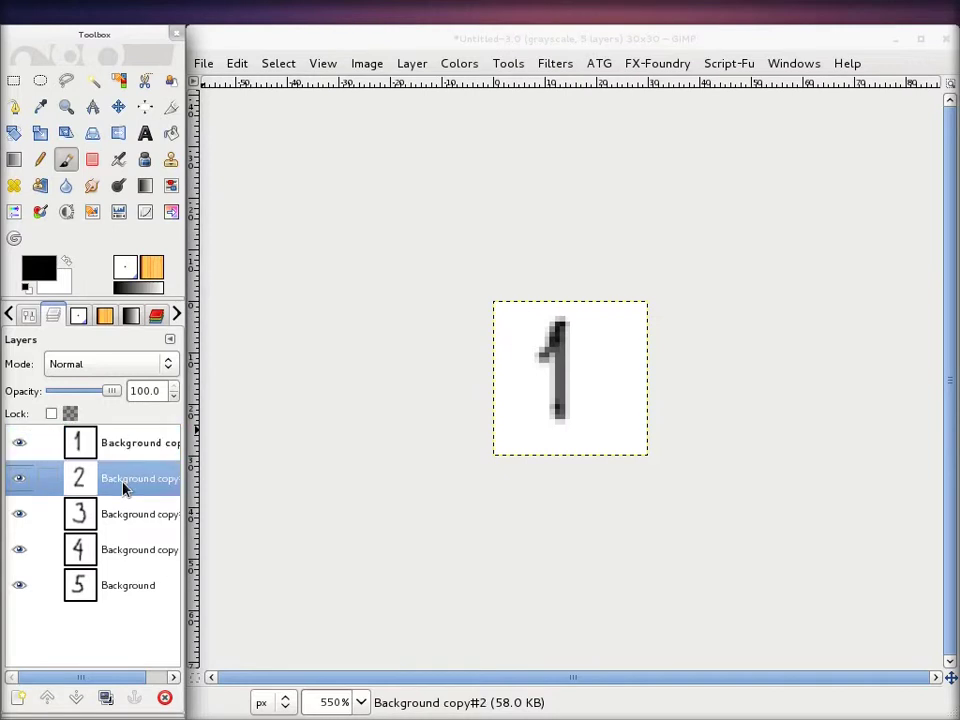
pyautogui.click(135, 450)
pyautogui.rightClick(135, 452)
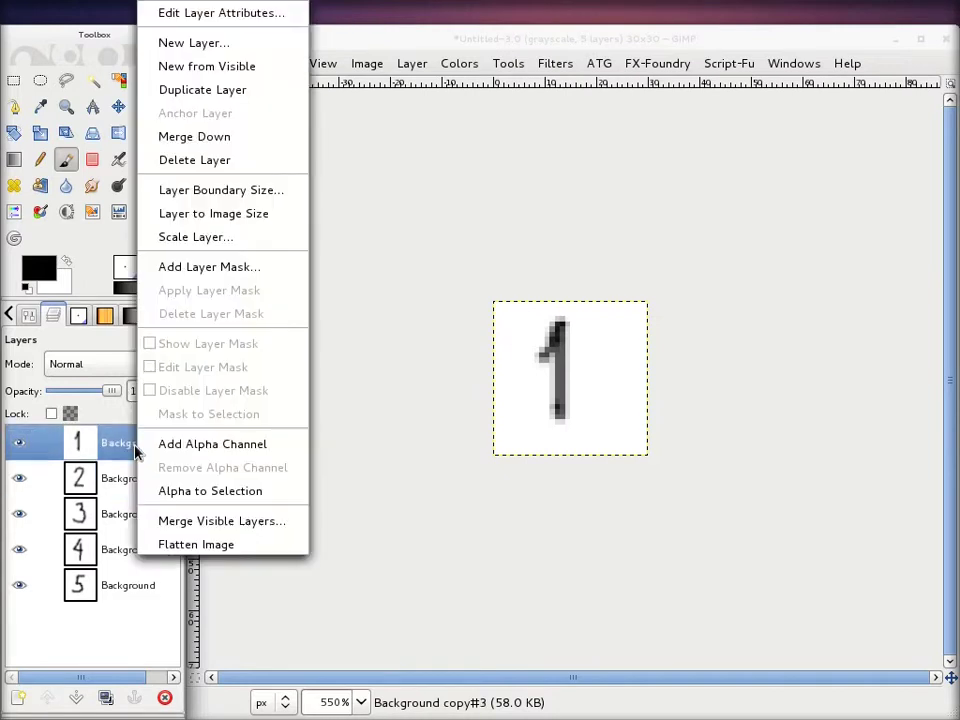
pyautogui.click(165, 444)
pyautogui.click(108, 478)
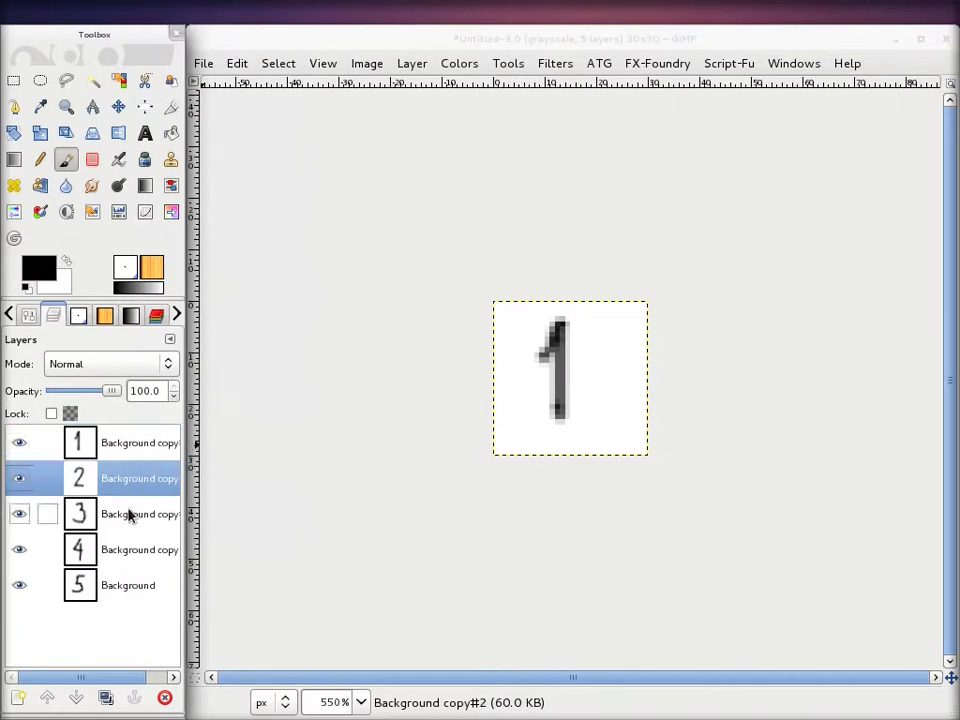
pyautogui.click(133, 587)
pyautogui.click(140, 452)
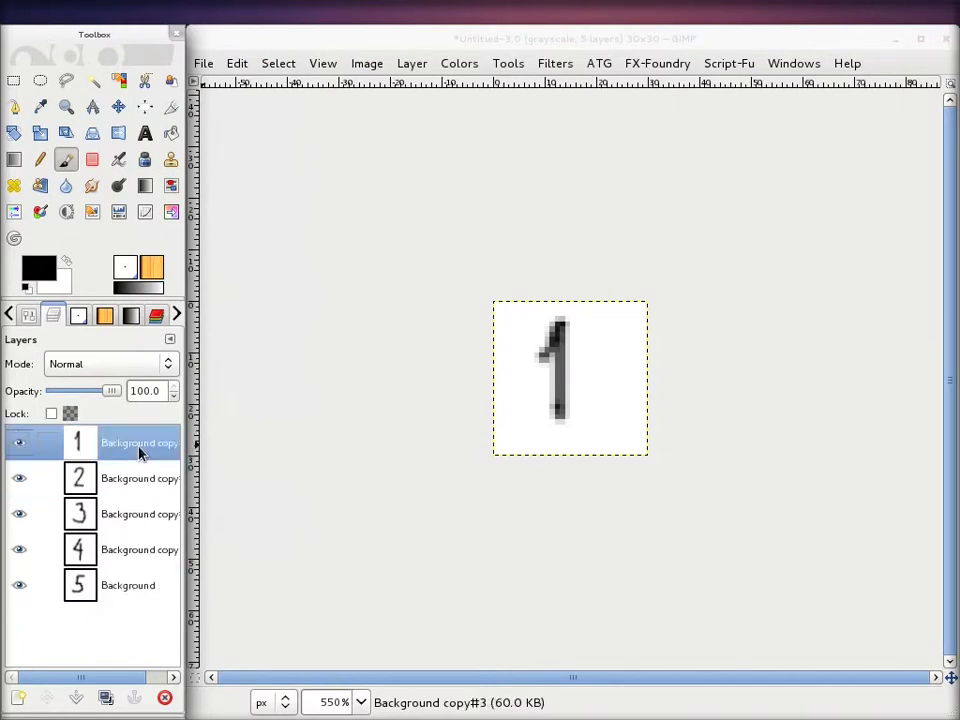
# Step: In Save As, navigate to the .gimp-2.6/brushes folder
pyautogui.click(204, 64)
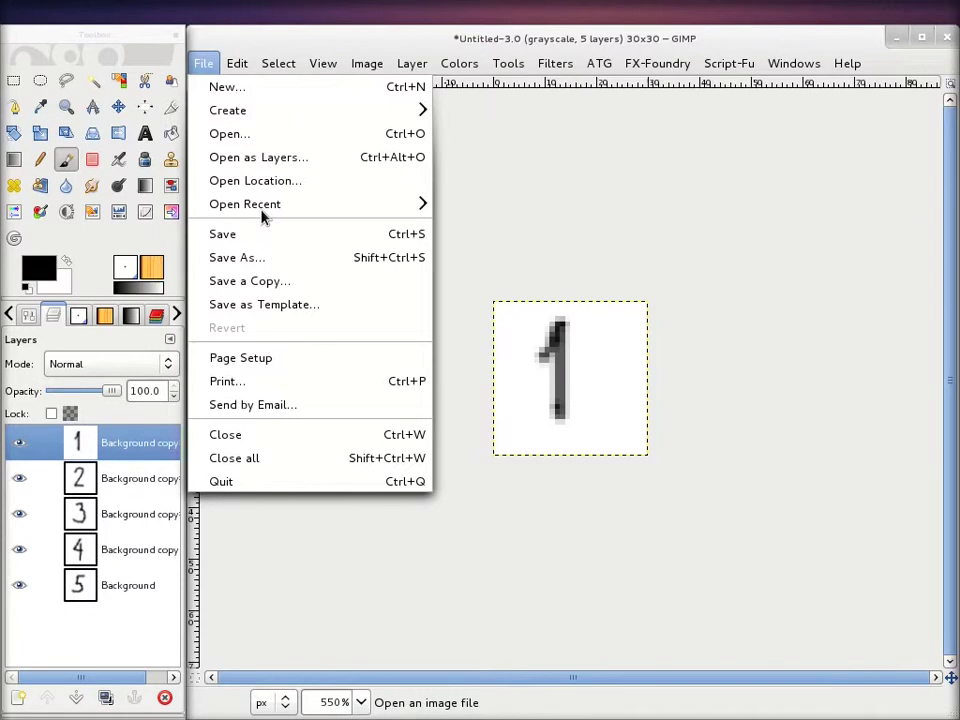
pyautogui.click(266, 258)
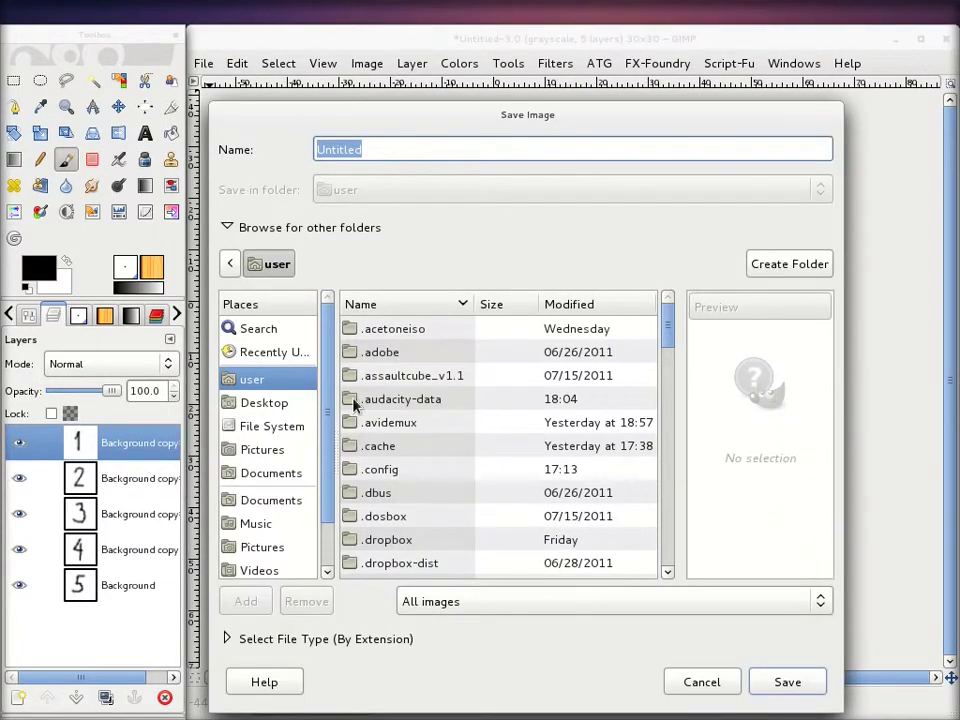
pyautogui.scroll(-2, 428, 476)
pyautogui.scroll(-1, 428, 476)
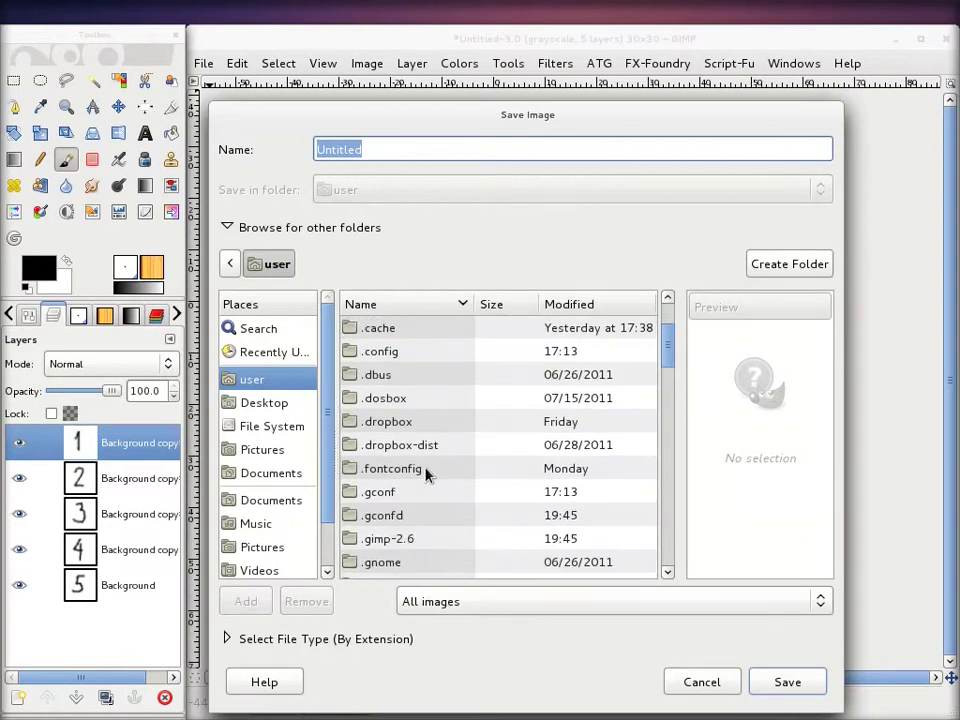
pyautogui.click(417, 540)
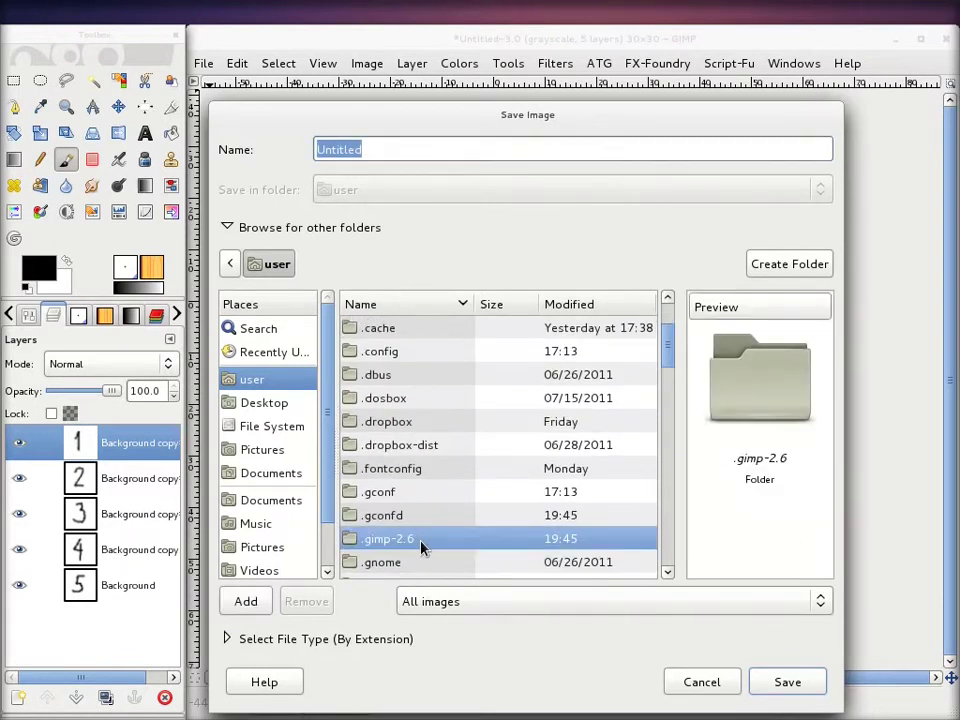
pyautogui.doubleClick(421, 545)
pyautogui.click(407, 332)
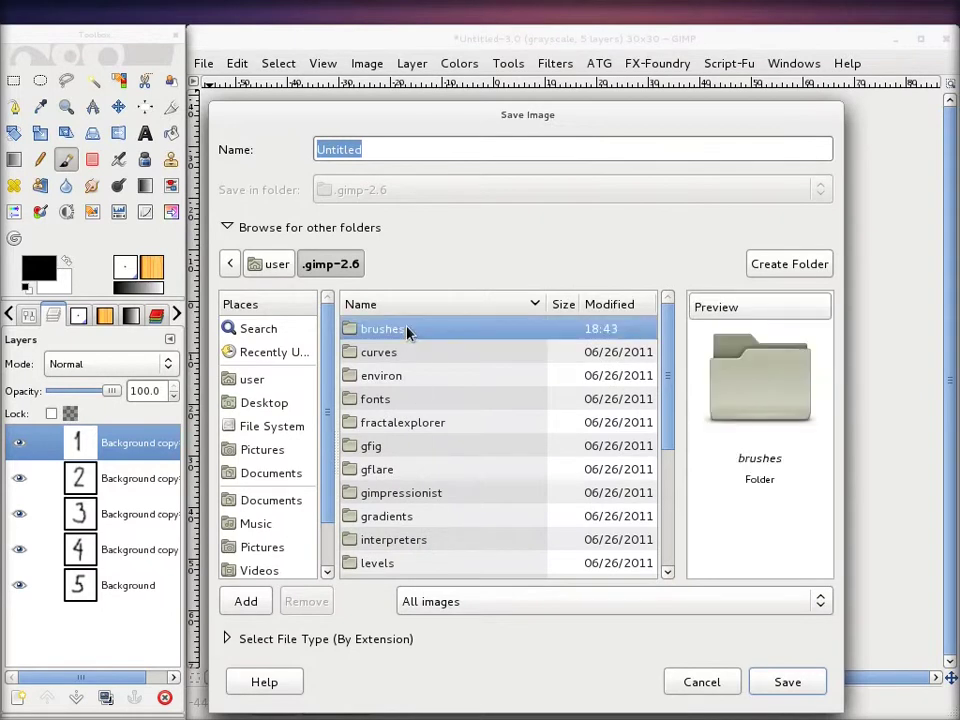
pyautogui.doubleClick(407, 330)
# Step: Name the file test.gih and save it in brush pipe format
pyautogui.click(399, 145)
pyautogui.moveTo(396, 148); pyautogui.dragTo(242, 150)
pyautogui.write('test.')
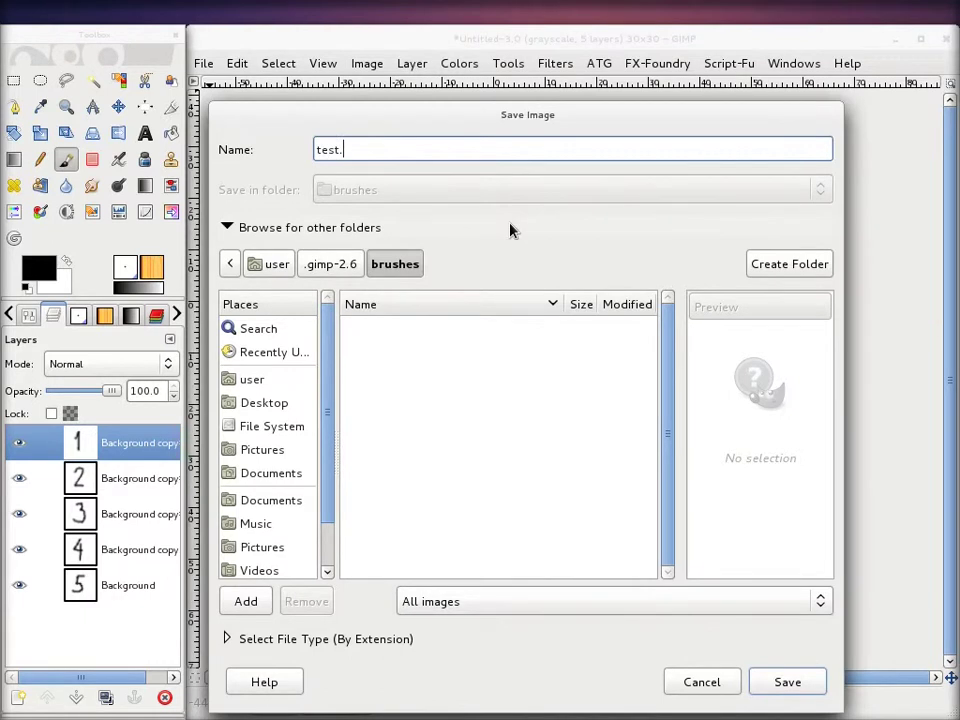
pyautogui.write('gih')
pyautogui.moveTo(530, 120); pyautogui.dragTo(554, 93)
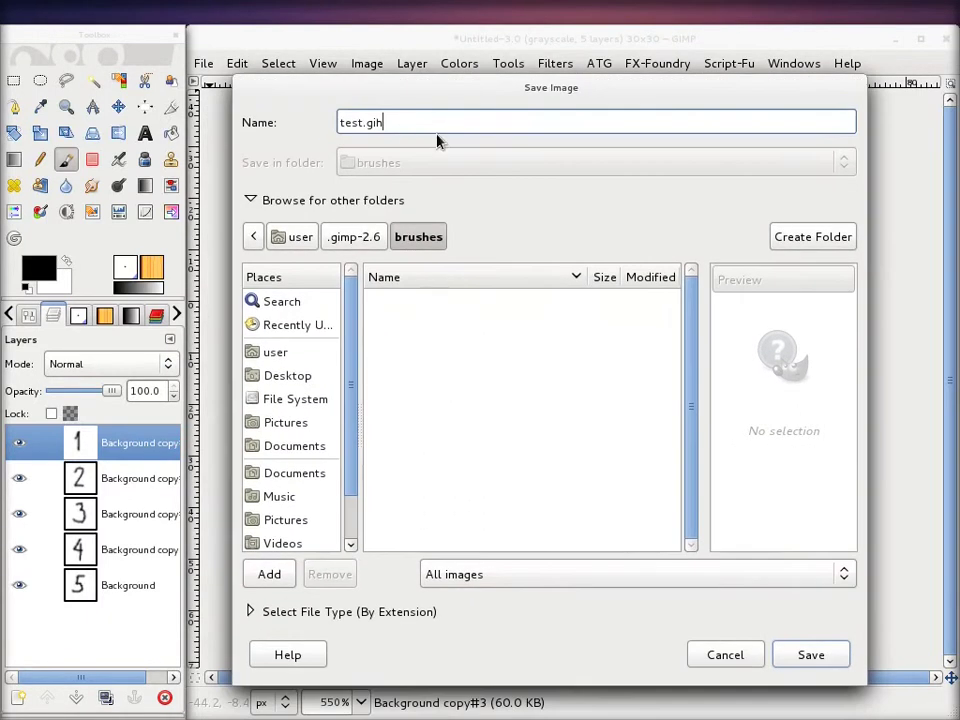
pyautogui.click(811, 656)
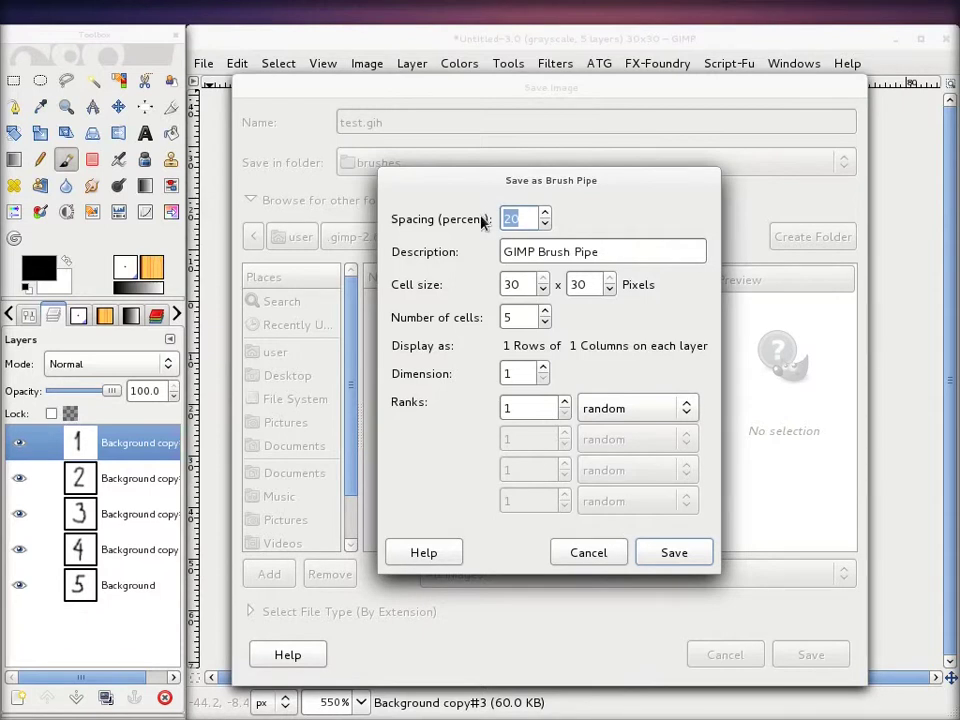
# Step: Save test.gih with spacing 50, description 'Test GIMP Brush Pipe', 1 dimension and 5 random ranks
pyautogui.write('50')
pyautogui.click(509, 257)
pyautogui.write('T')
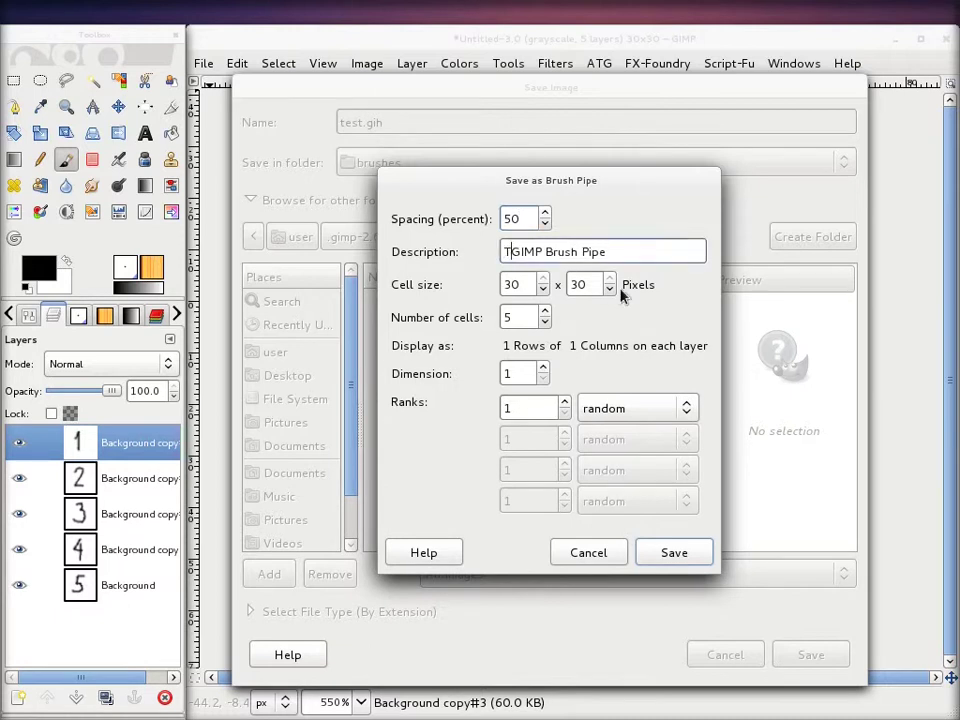
pyautogui.write('est')
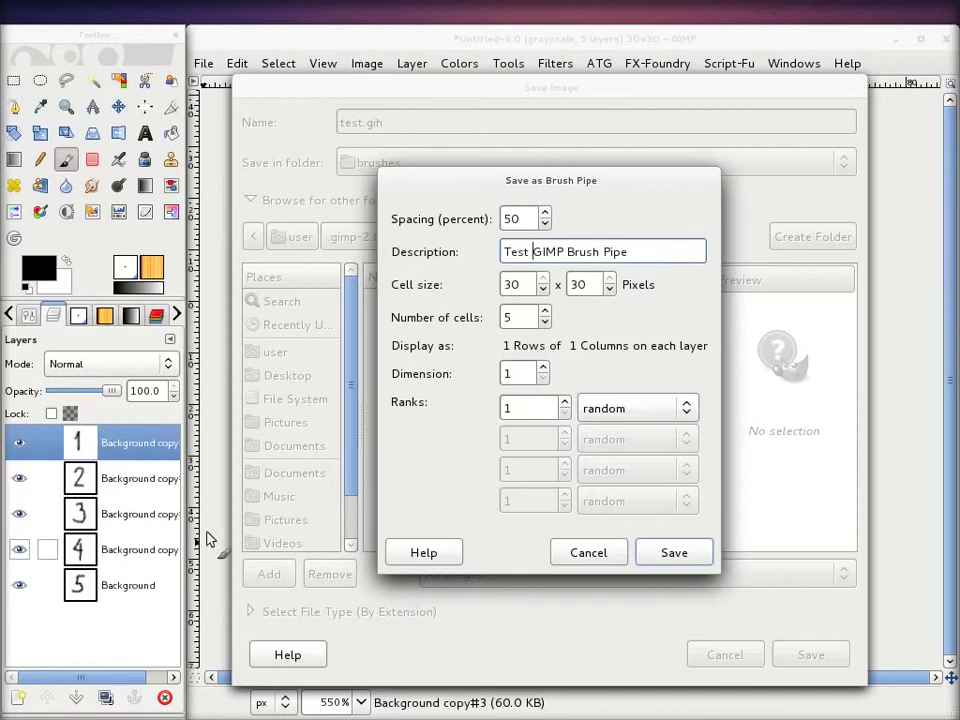
pyautogui.click(543, 368)
pyautogui.click(543, 368)
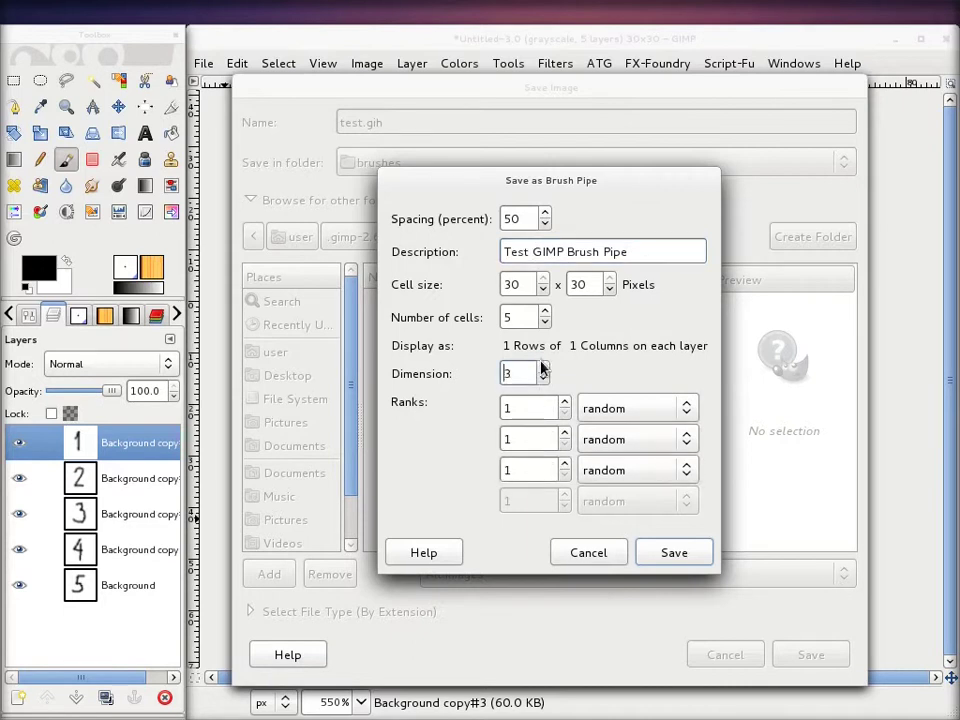
pyautogui.click(545, 379)
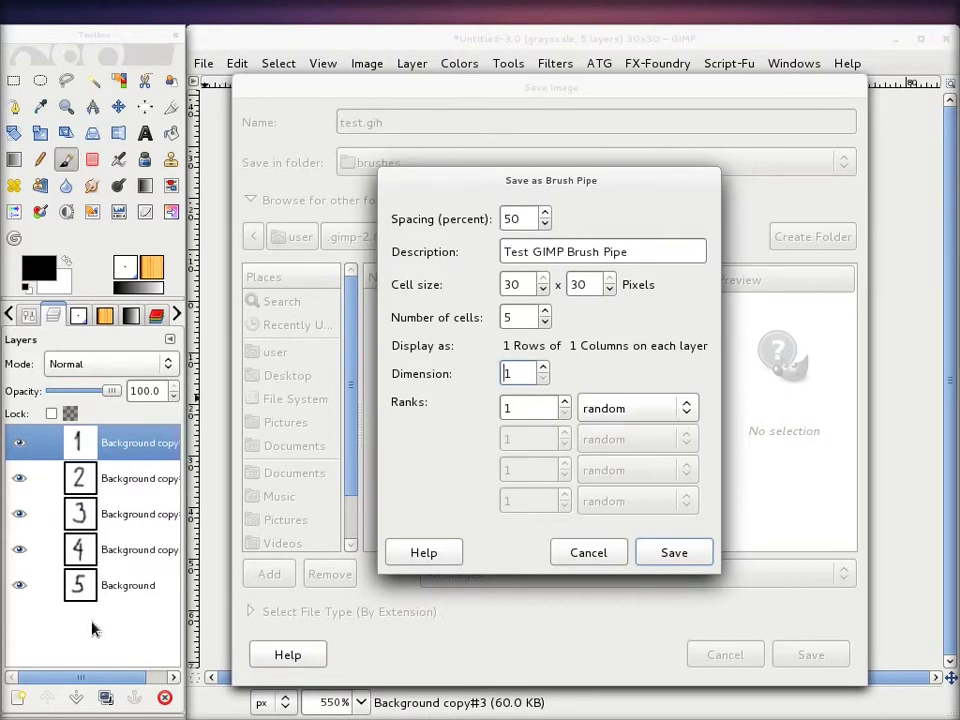
pyautogui.click(565, 403)
pyautogui.click(565, 403)
pyautogui.click(565, 403)
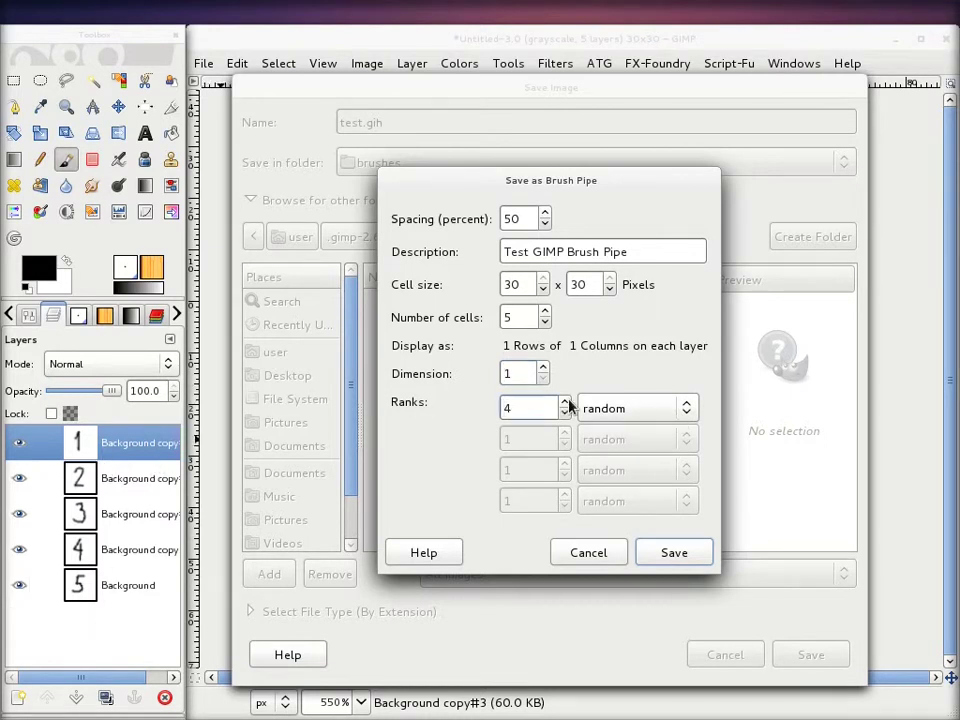
pyautogui.click(565, 403)
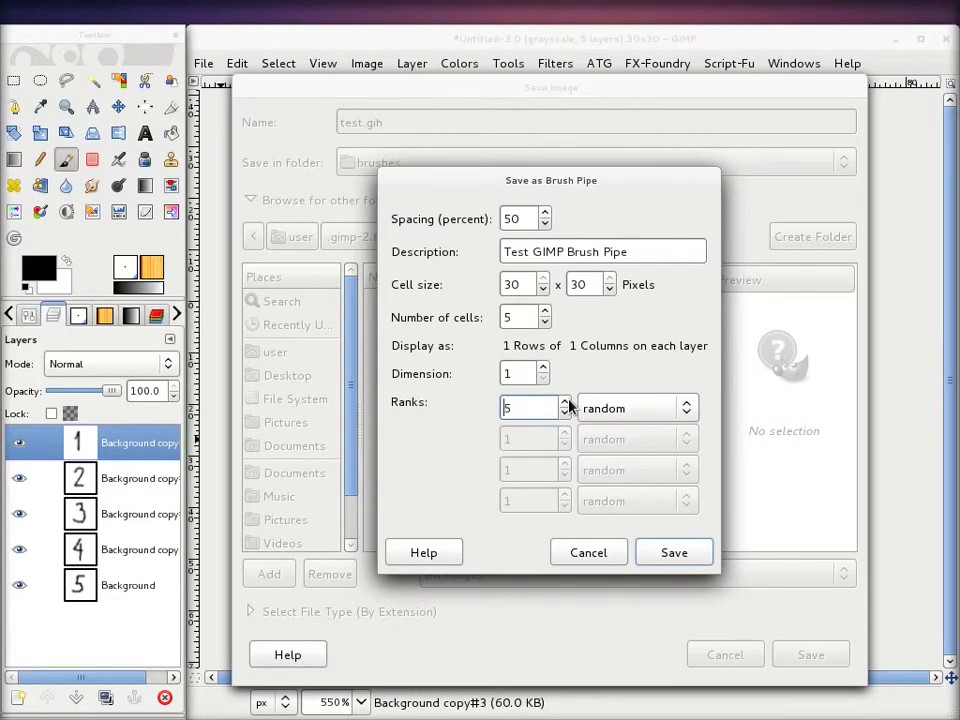
pyautogui.click(686, 410)
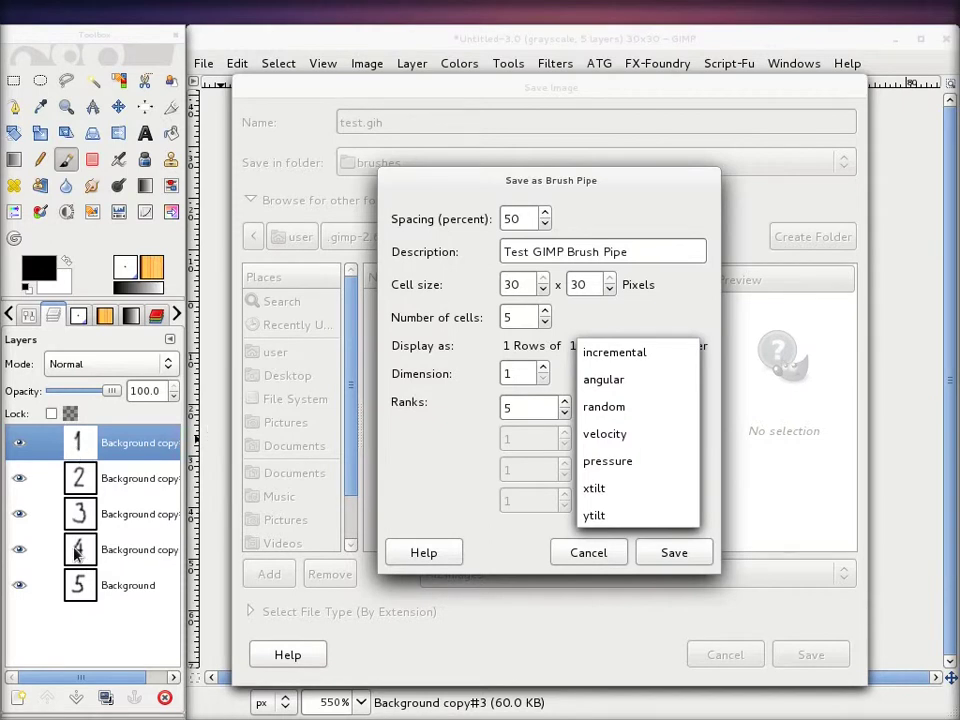
pyautogui.click(640, 408)
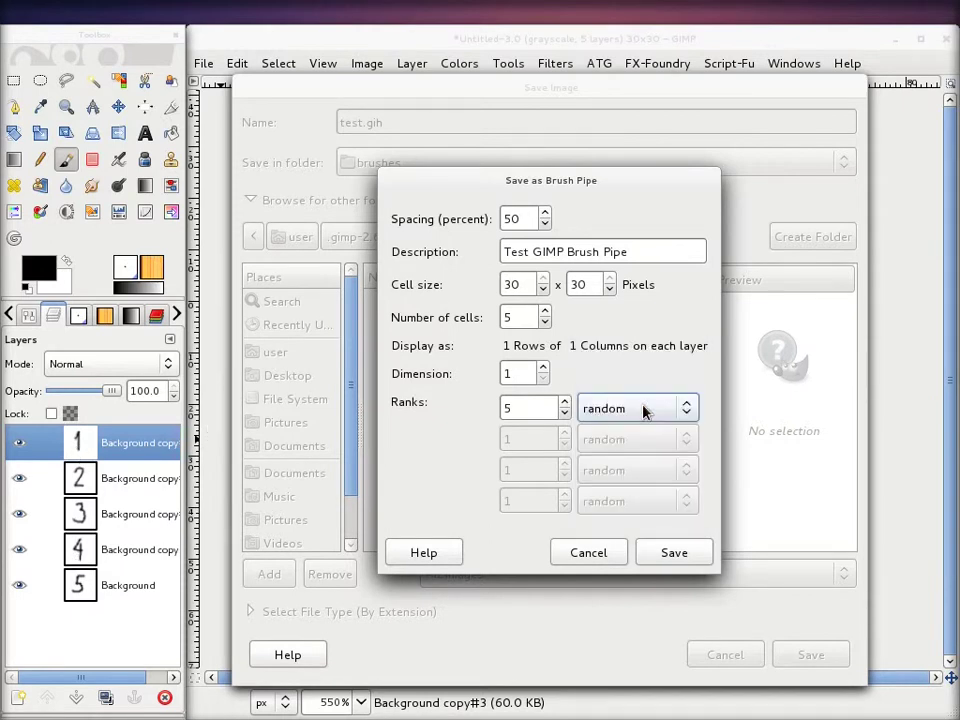
pyautogui.click(675, 553)
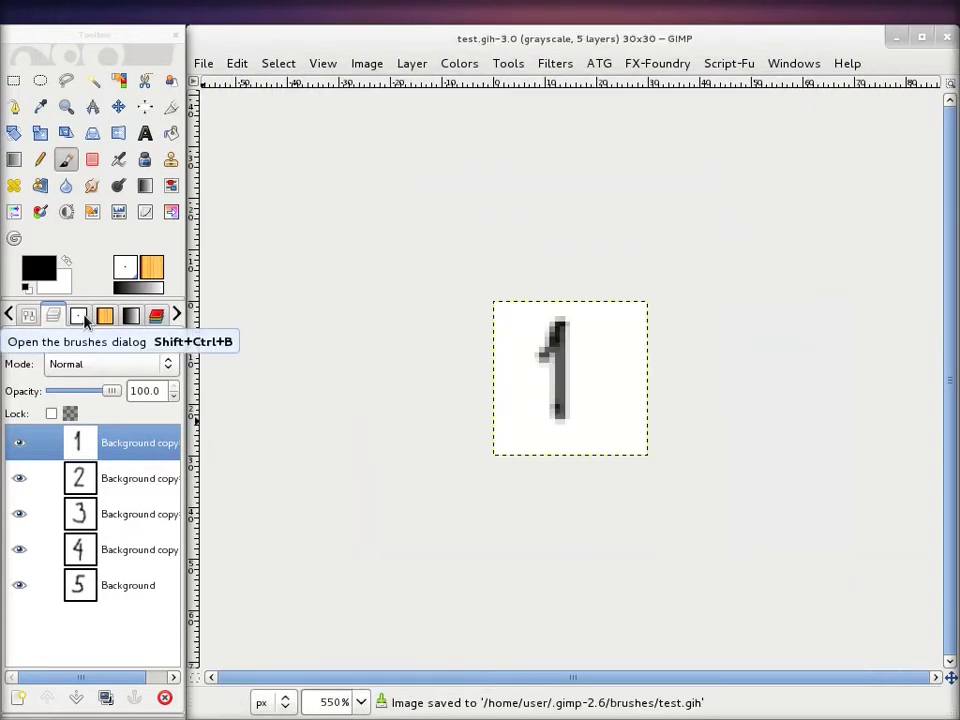
# Step: Browse the Brushes list to find the new number brush, then close the test.gih image
pyautogui.click(84, 318)
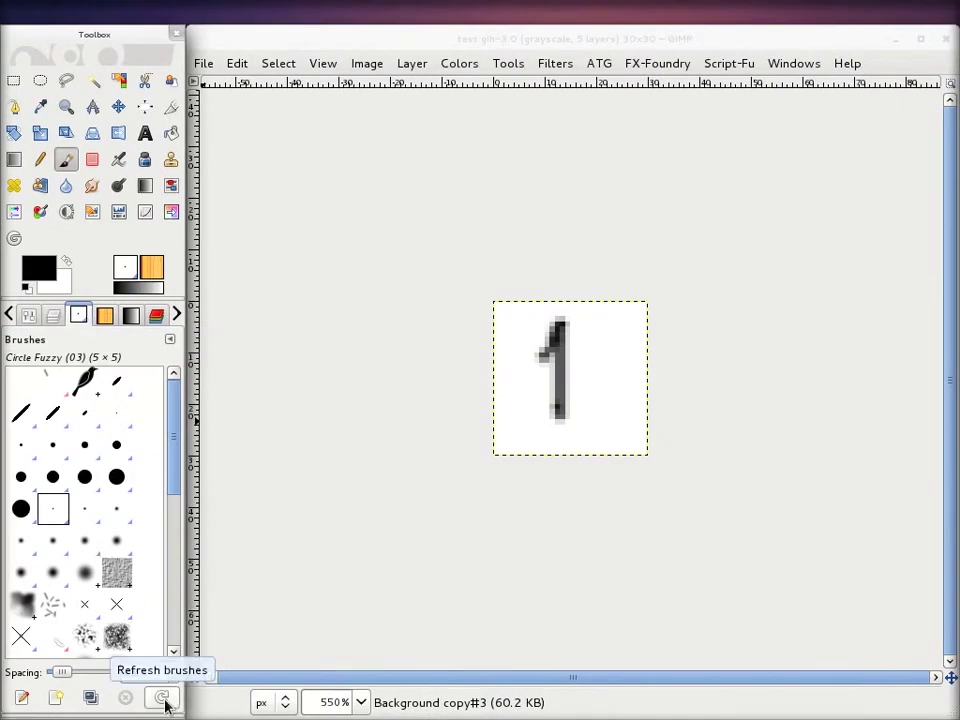
pyautogui.moveTo(171, 425)
pyautogui.mouseDown()
pyautogui.moveTo(174, 549)
pyautogui.moveTo(163, 604)
pyautogui.mouseUp()
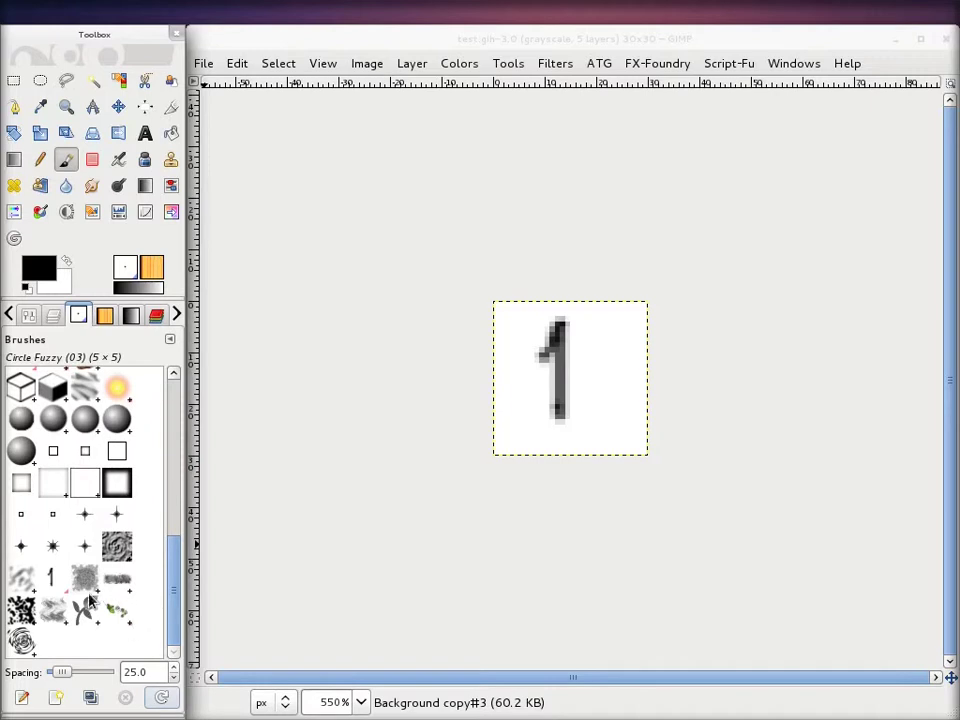
pyautogui.moveTo(172, 600); pyautogui.dragTo(172, 428)
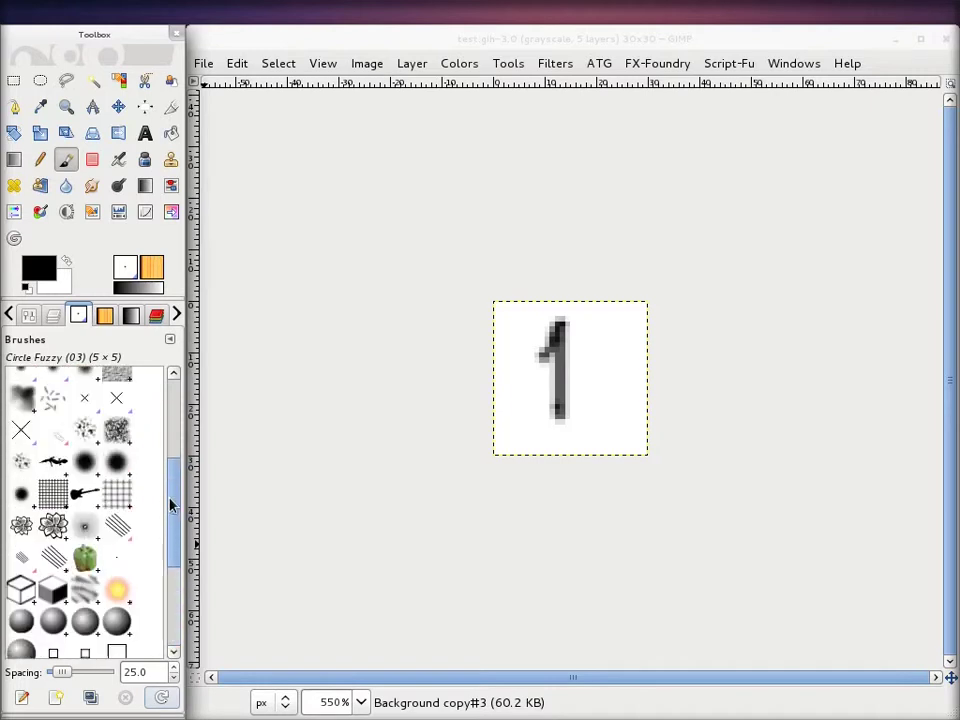
pyautogui.scroll(-3, 76, 527)
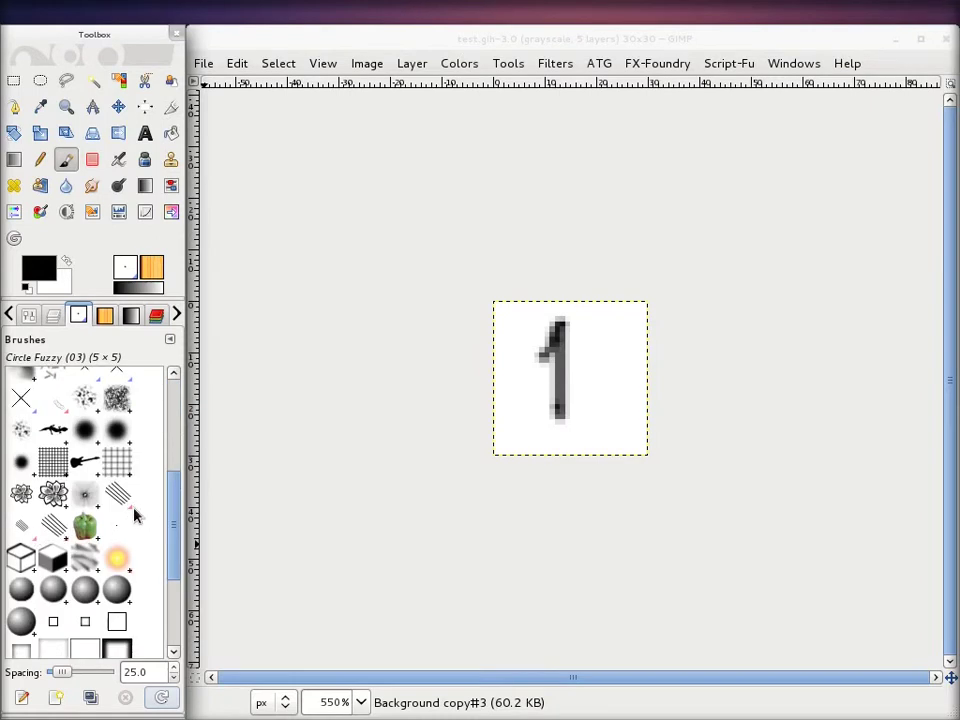
pyautogui.moveTo(175, 515); pyautogui.dragTo(175, 582)
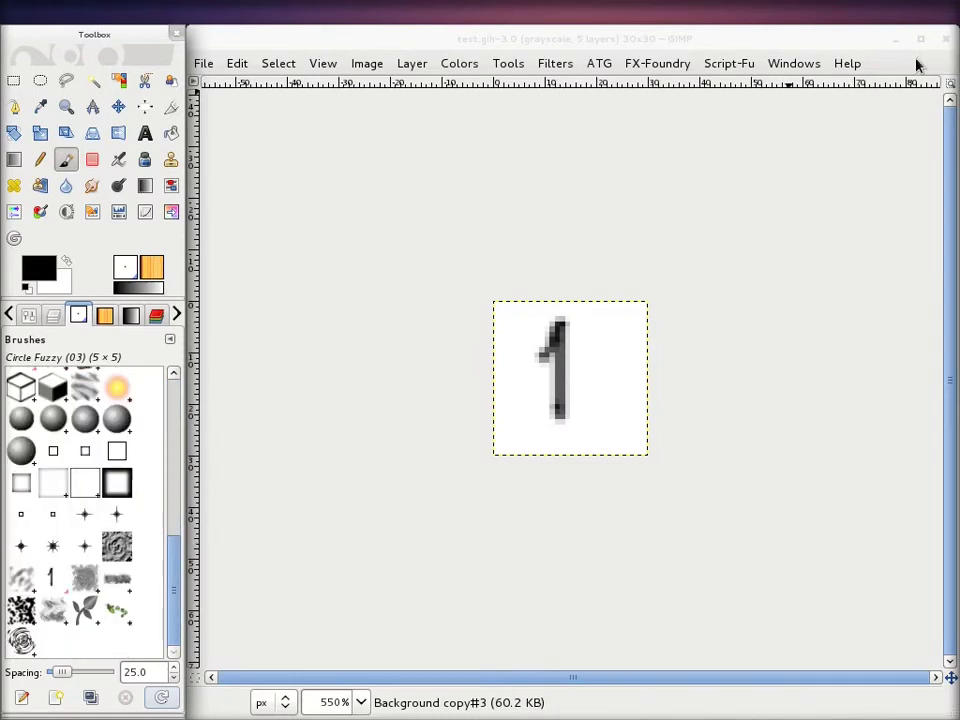
pyautogui.click(921, 40)
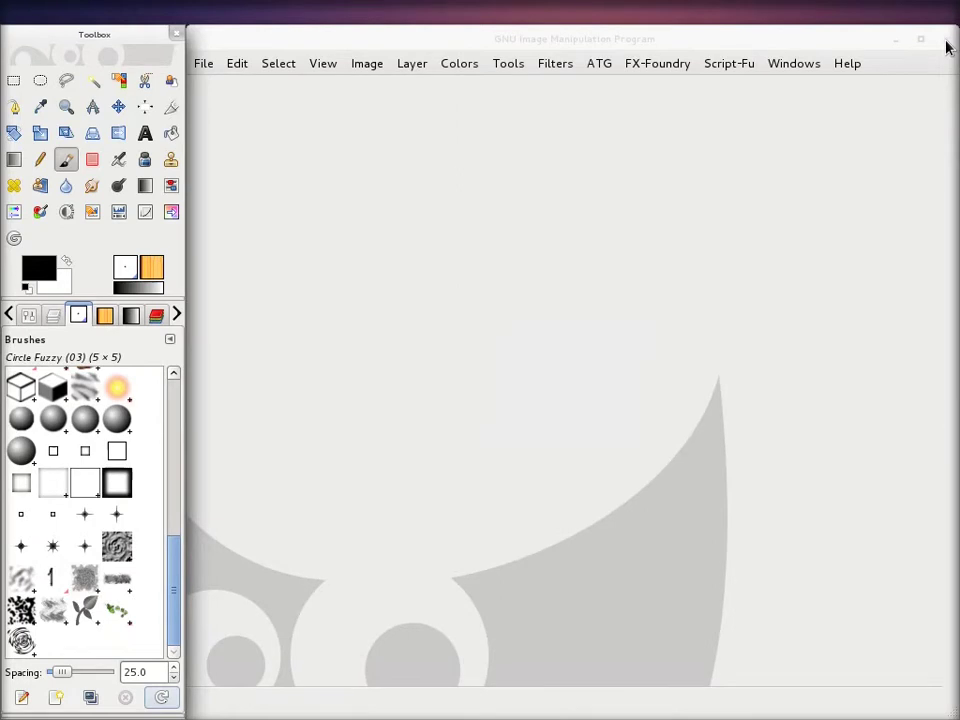
pyautogui.click(203, 64)
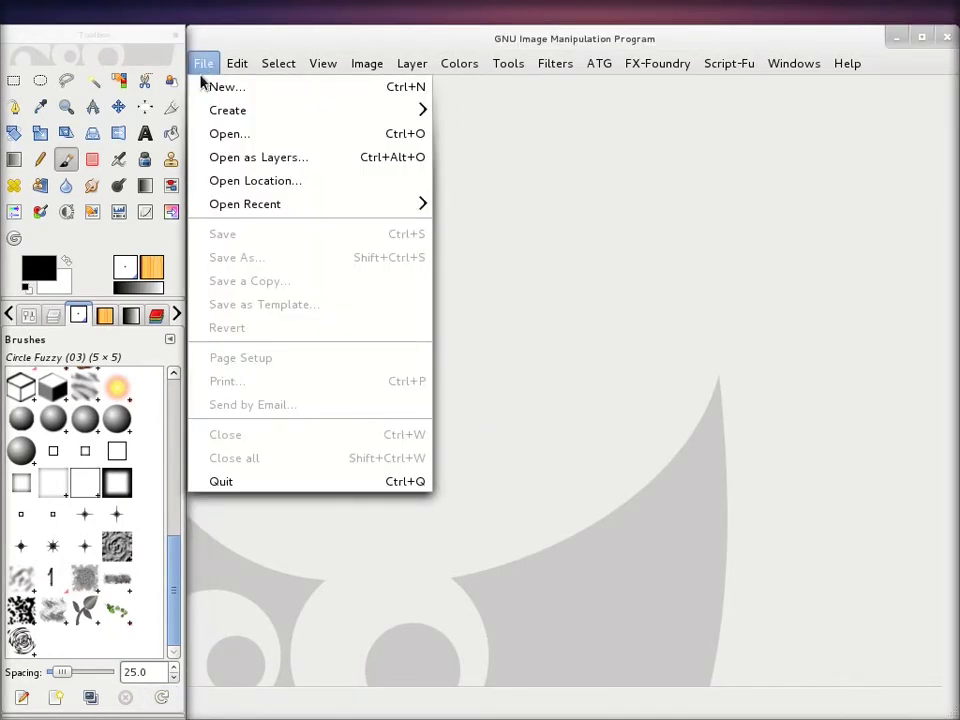
# Step: Create a new image from the 640x480 template
pyautogui.click(205, 88)
pyautogui.click(665, 240)
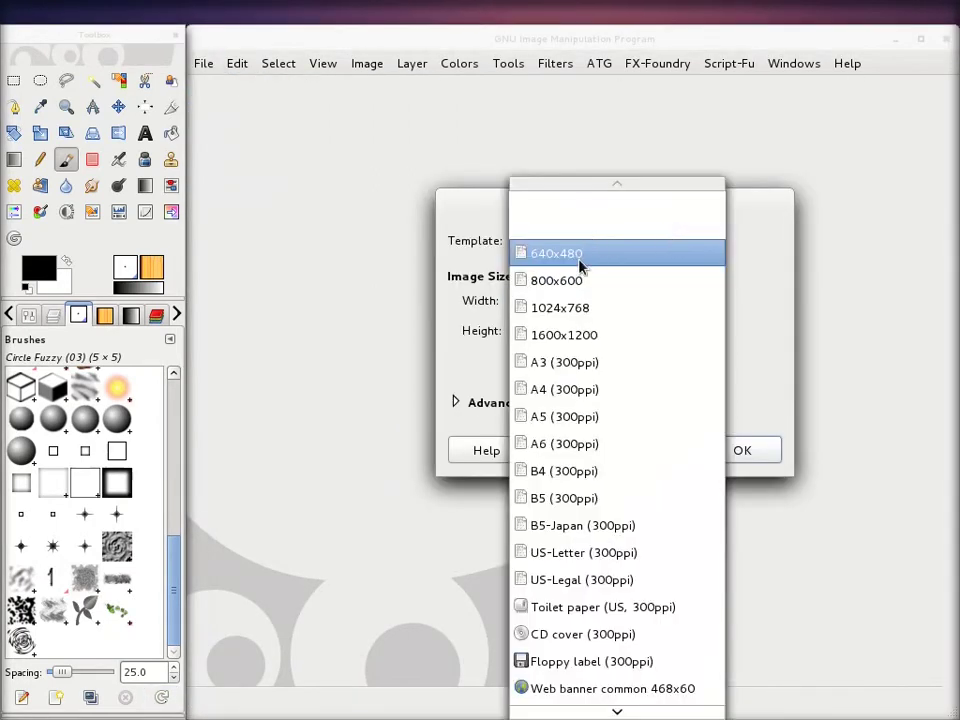
pyautogui.click(579, 257)
pyautogui.click(742, 452)
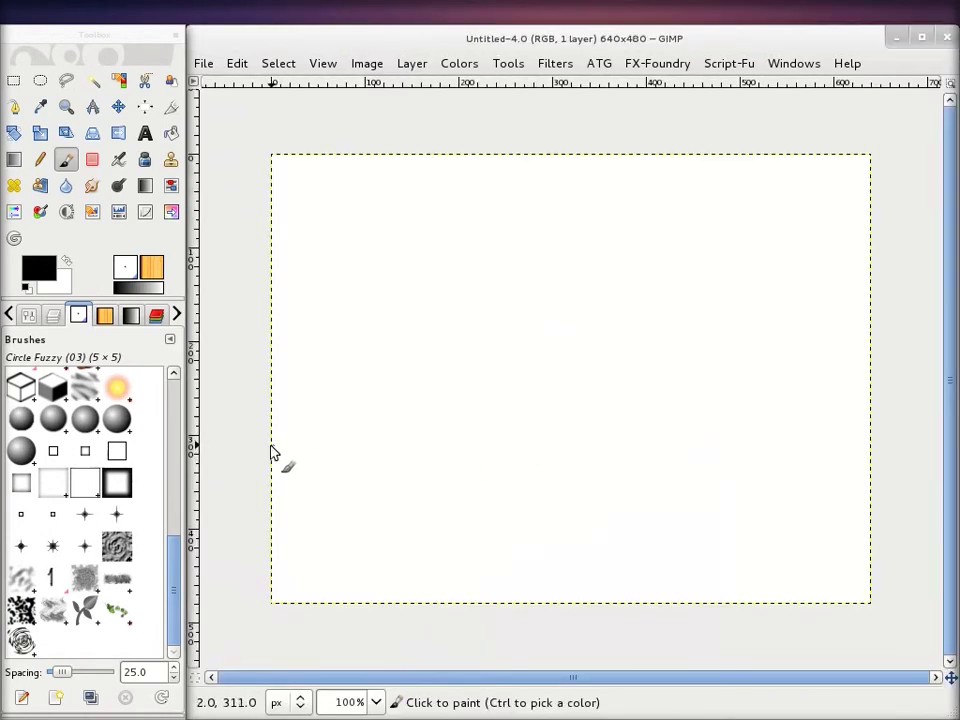
# Step: Select Test GIMP Brush Pipe and stamp nine digits across the canvas
pyautogui.click(55, 580)
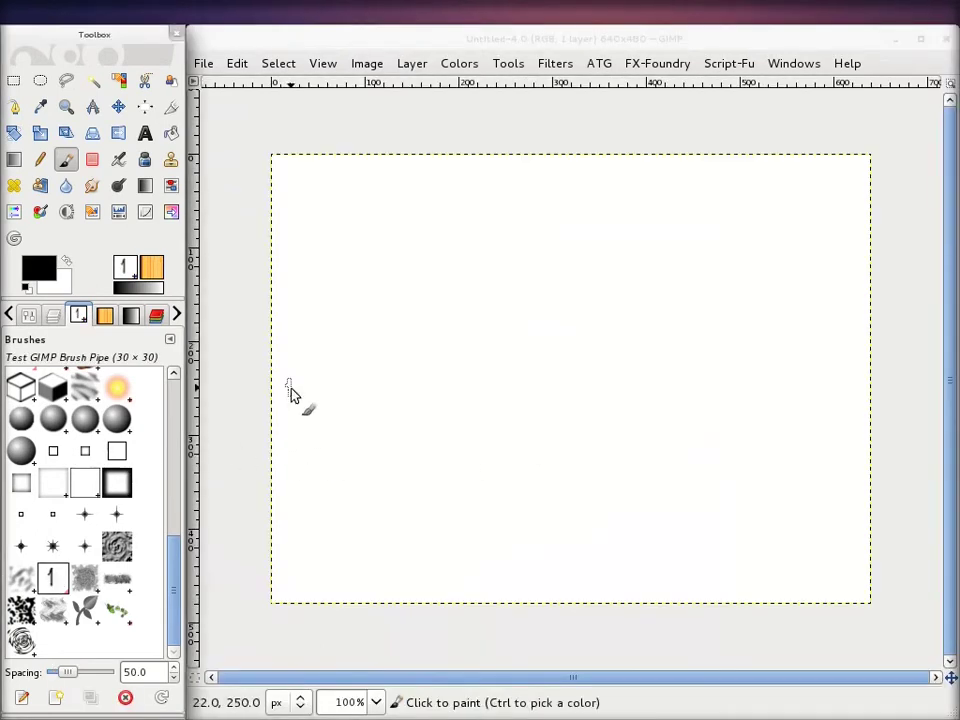
pyautogui.click(340, 230)
pyautogui.click(438, 212)
pyautogui.click(538, 205)
pyautogui.click(650, 205)
pyautogui.click(595, 309)
pyautogui.click(420, 309)
pyautogui.click(351, 362)
pyautogui.click(453, 386)
pyautogui.click(479, 307)
# Step: Stamp eight more digits and paint a looping trail of numbers across the canvas
pyautogui.click(644, 264)
pyautogui.click(779, 265)
pyautogui.click(690, 199)
pyautogui.click(476, 200)
pyautogui.click(350, 200)
pyautogui.click(364, 231)
pyautogui.click(312, 326)
pyautogui.click(309, 232)
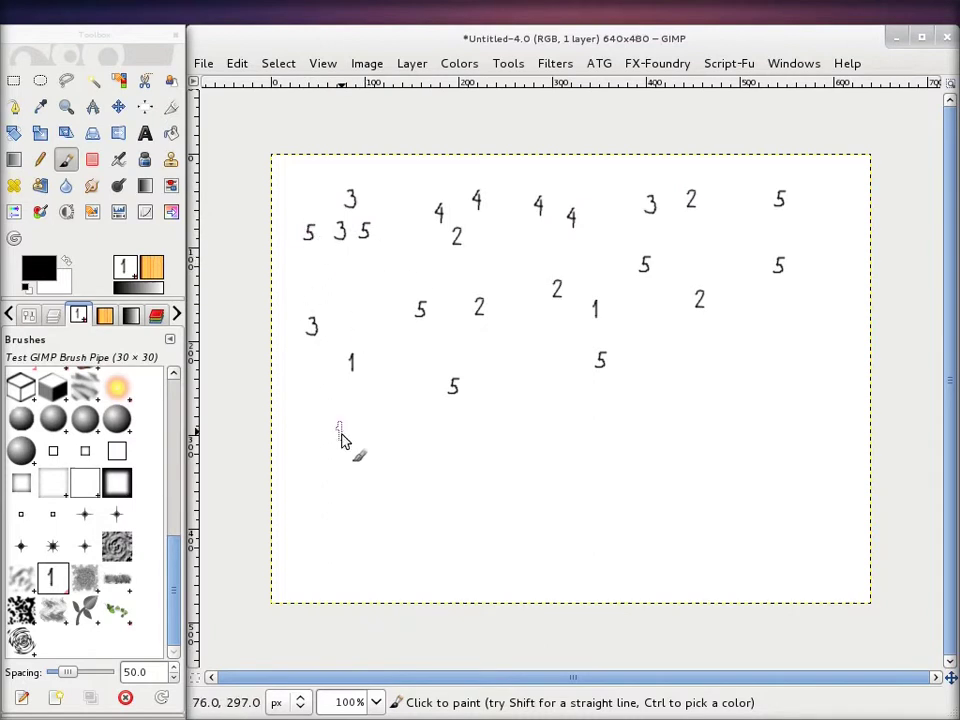
pyautogui.moveTo(332, 450)
pyautogui.mouseDown()
pyautogui.moveTo(540, 514)
pyautogui.moveTo(664, 429)
pyautogui.moveTo(712, 525)
pyautogui.moveTo(755, 393)
pyautogui.moveTo(568, 446)
pyautogui.moveTo(416, 388)
pyautogui.moveTo(565, 335)
pyautogui.moveTo(716, 263)
pyautogui.moveTo(320, 218)
pyautogui.moveTo(518, 566)
pyautogui.moveTo(563, 293)
pyautogui.moveTo(464, 239)
pyautogui.moveTo(381, 512)
pyautogui.moveTo(753, 205)
pyautogui.moveTo(828, 400)
pyautogui.moveTo(814, 428)
pyautogui.moveTo(663, 172)
pyautogui.moveTo(414, 192)
pyautogui.mouseUp()
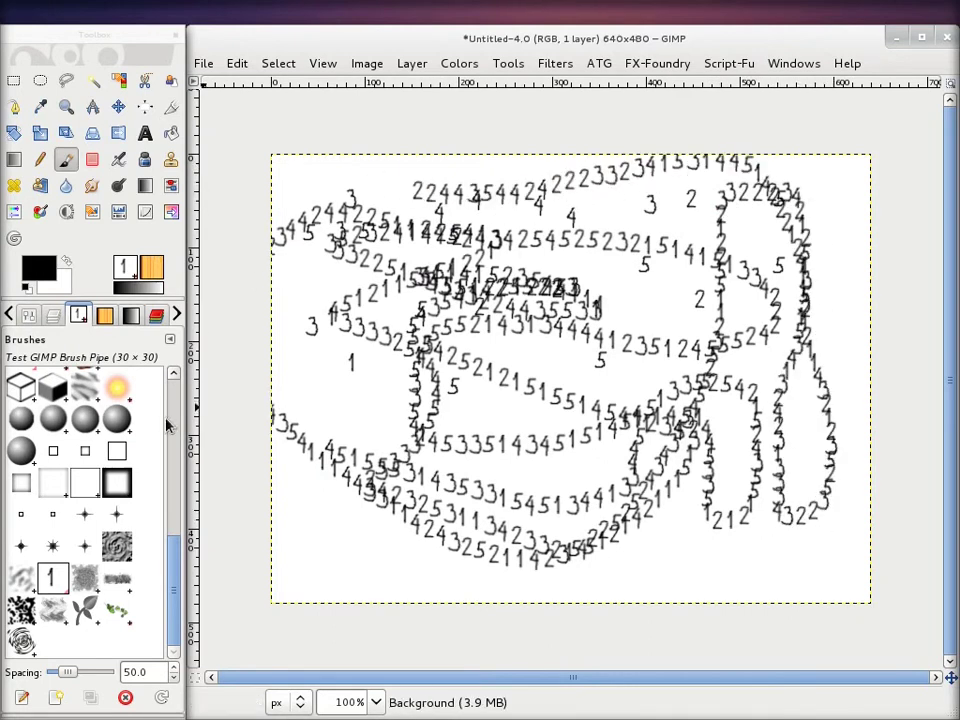
pyautogui.click(56, 580)
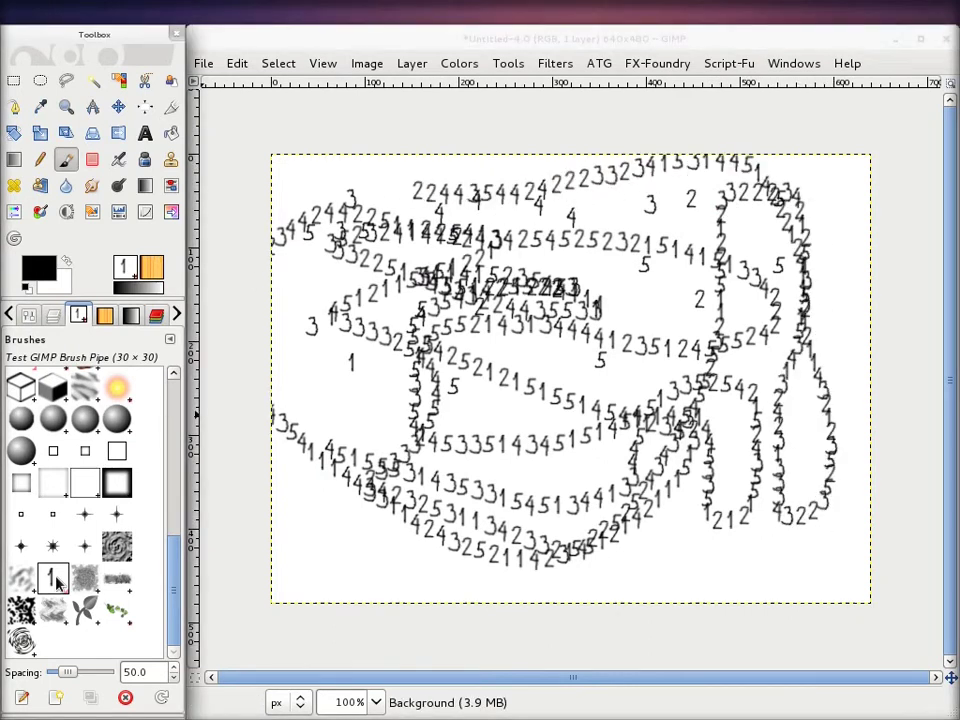
# Step: Delete Test GIMP Brush Pipe from disk and clear the painted numbers off the canvas
pyautogui.click(125, 697)
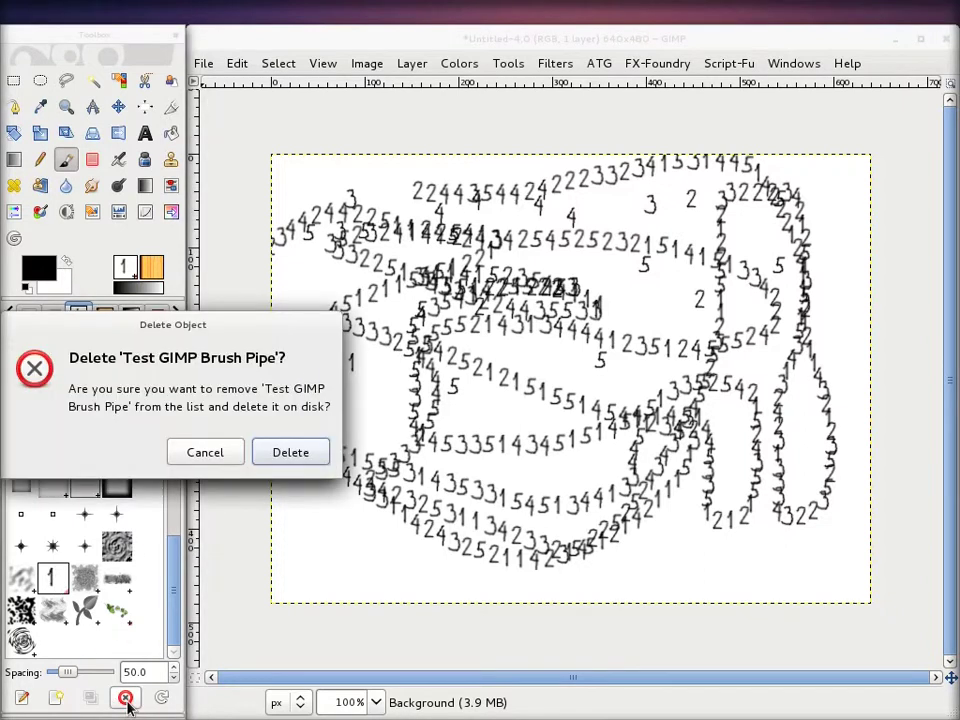
pyautogui.click(289, 455)
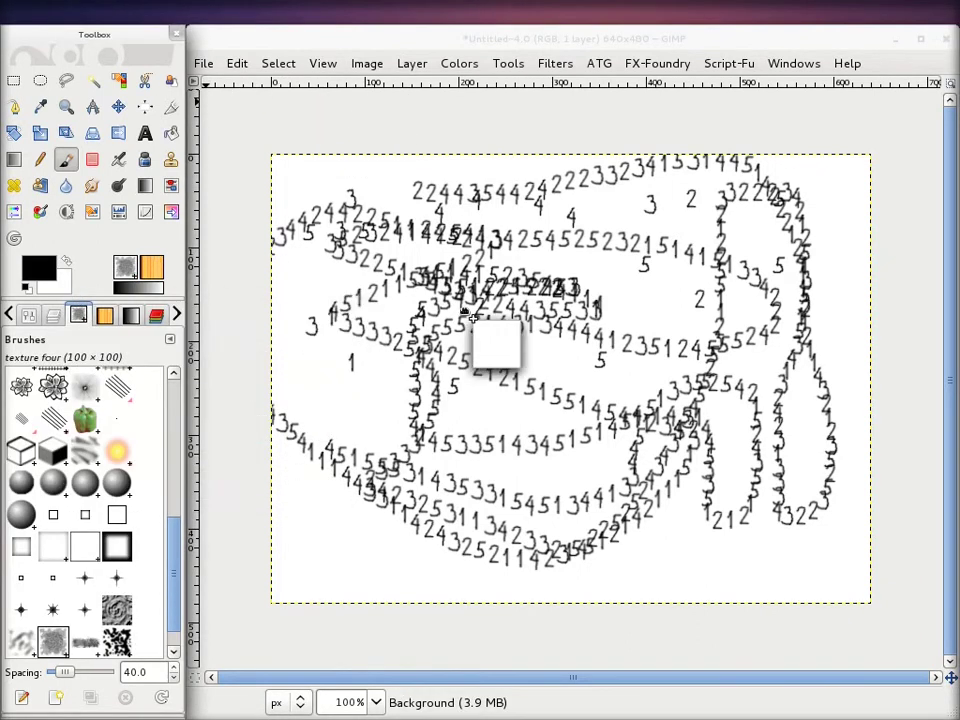
pyautogui.press('Delete')
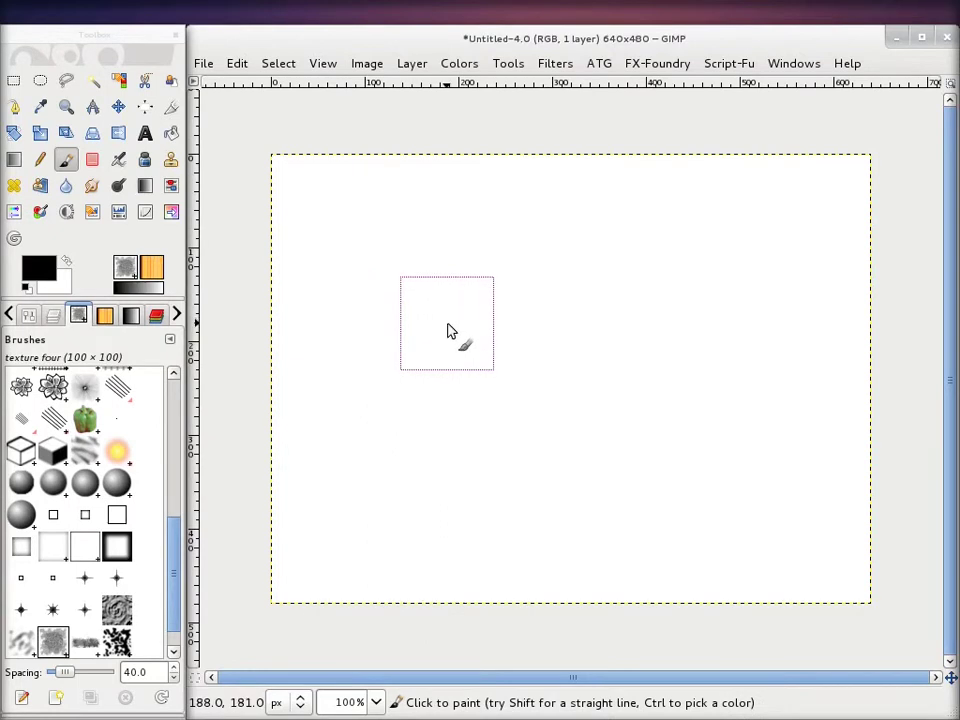
pyautogui.click(205, 63)
# Step: Create a new 30×30 px image with Transparency as the fill
pyautogui.click(210, 86)
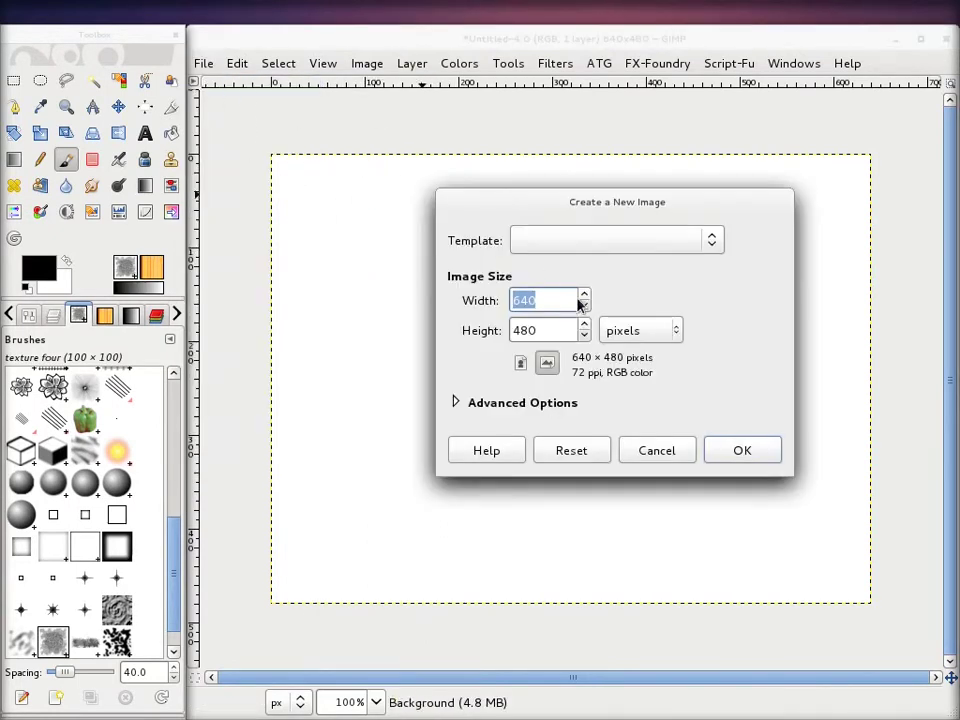
pyautogui.write('30')
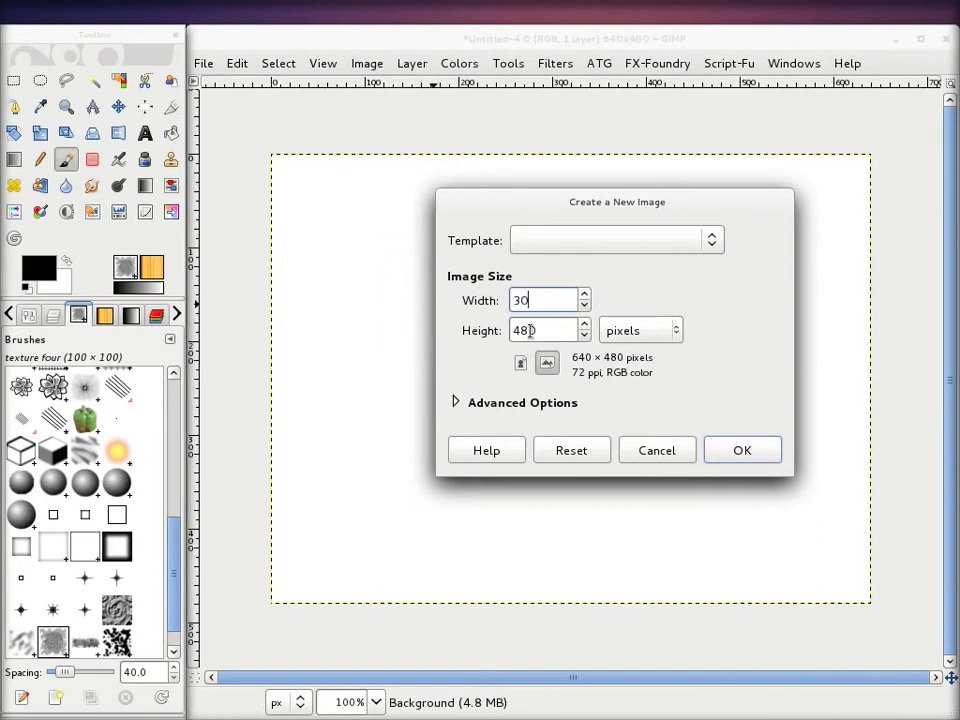
pyautogui.press('Tab')
pyautogui.write('30')
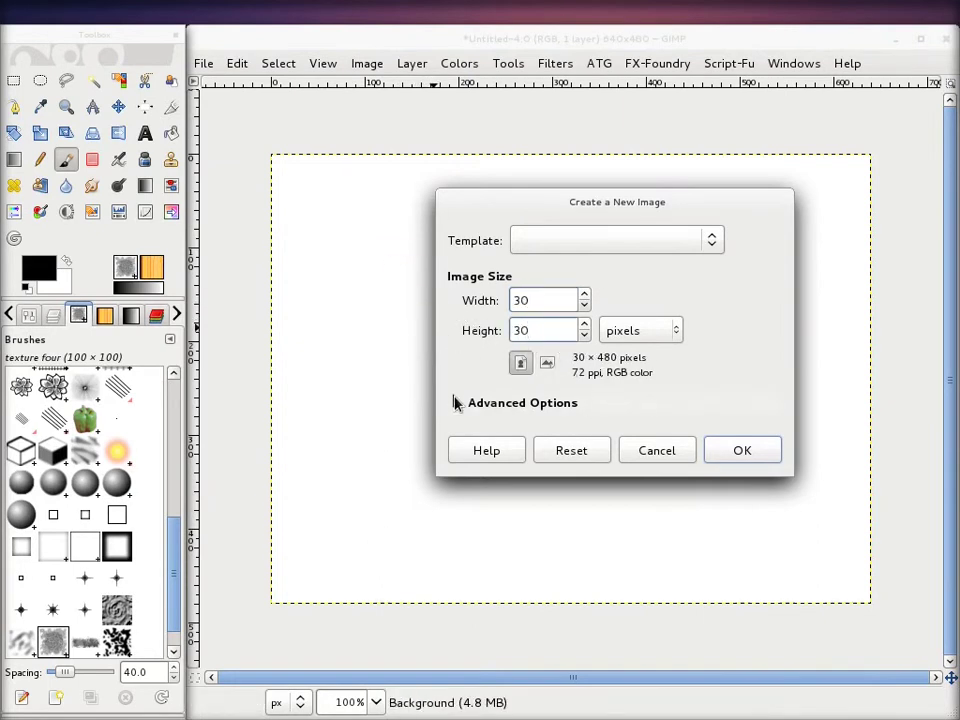
pyautogui.click(456, 402)
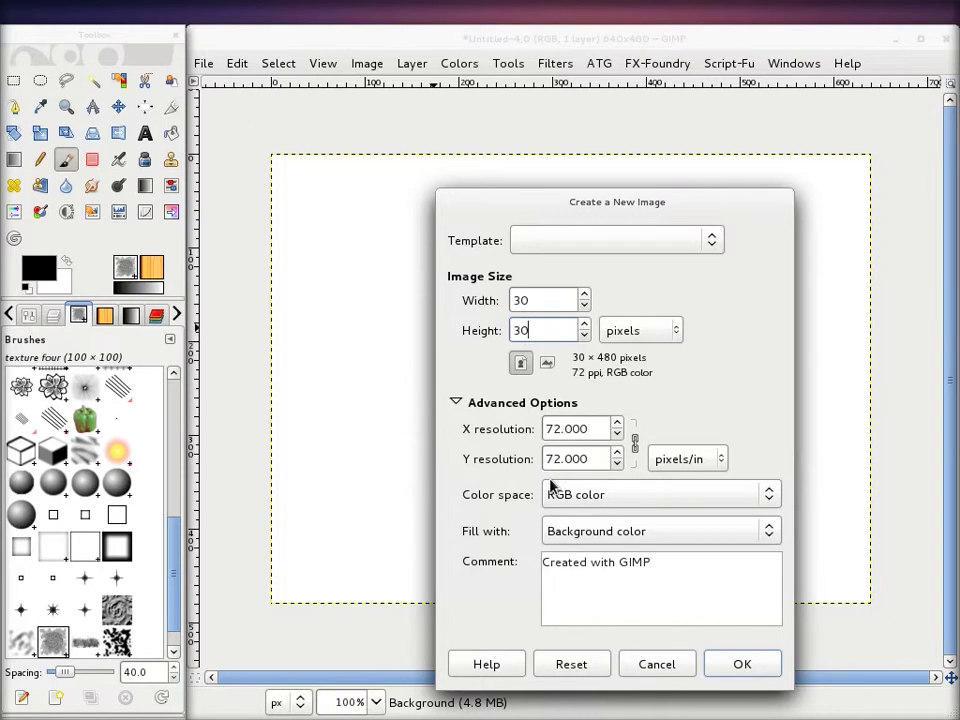
pyautogui.click(640, 535)
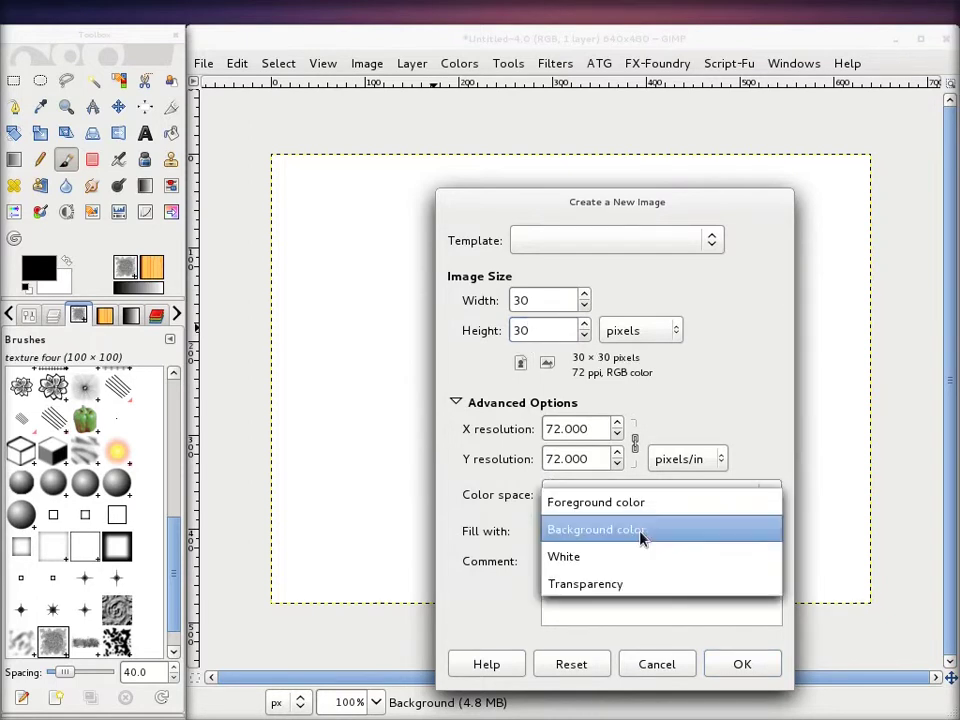
pyautogui.click(578, 581)
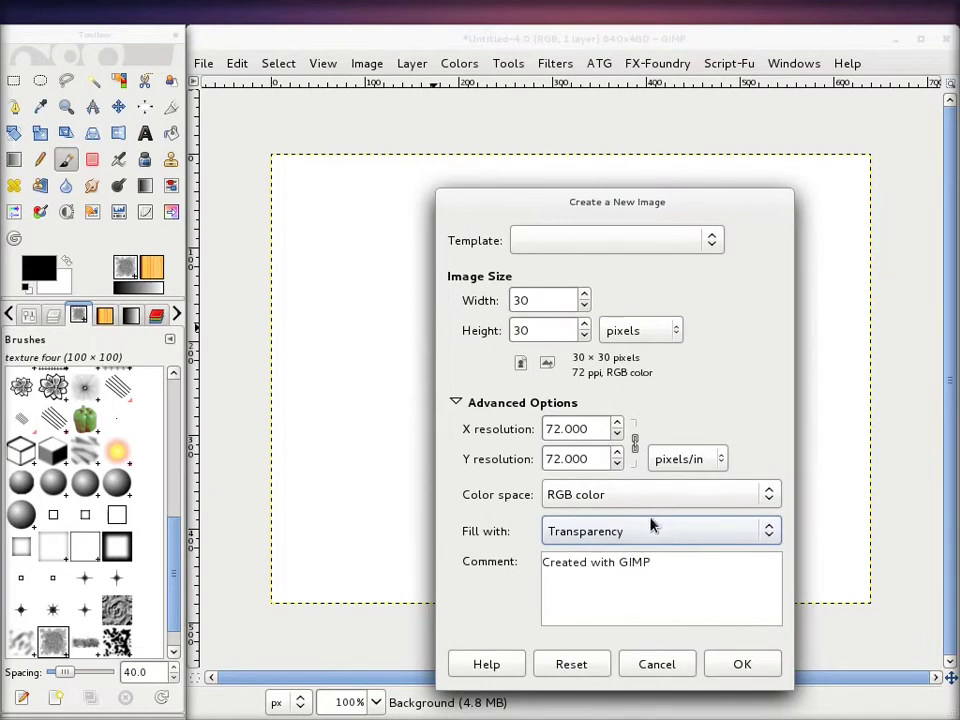
pyautogui.click(740, 665)
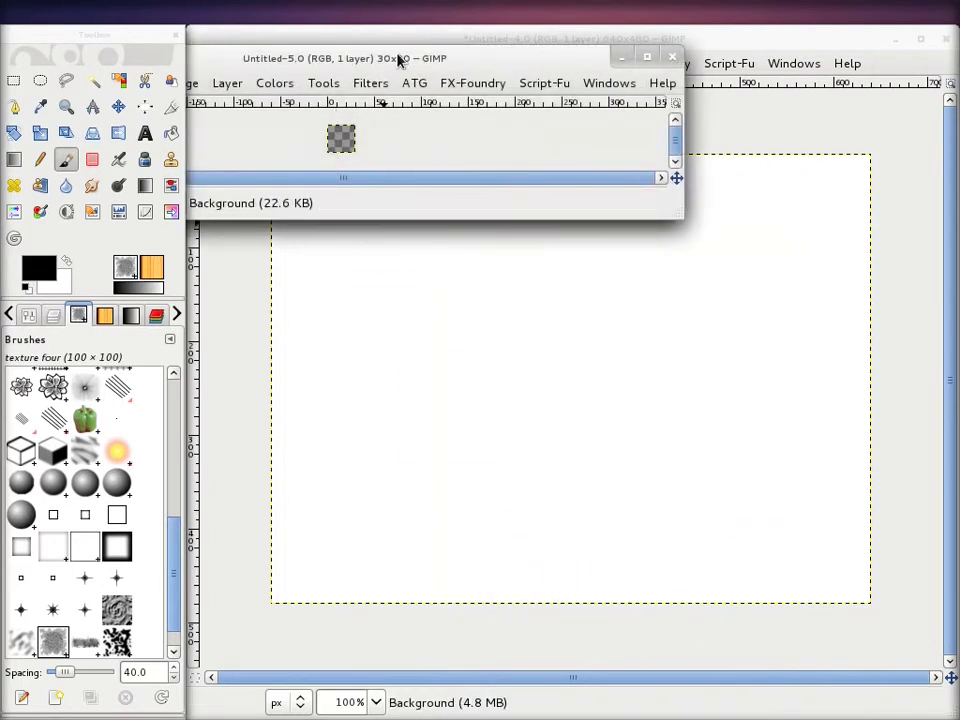
# Step: Enlarge the image window, zoom to 300% and duplicate the transparent layer to five layers
pyautogui.moveTo(397, 58); pyautogui.dragTo(619, 277)
pyautogui.moveTo(885, 428); pyautogui.dragTo(880, 630)
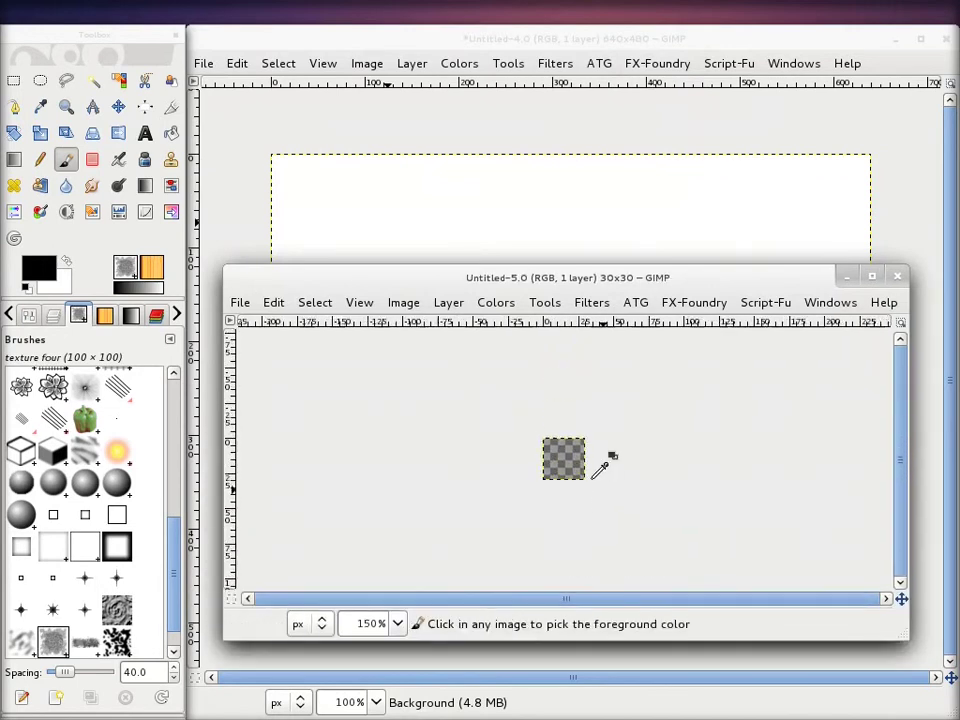
pyautogui.press('+')
pyautogui.press('+')
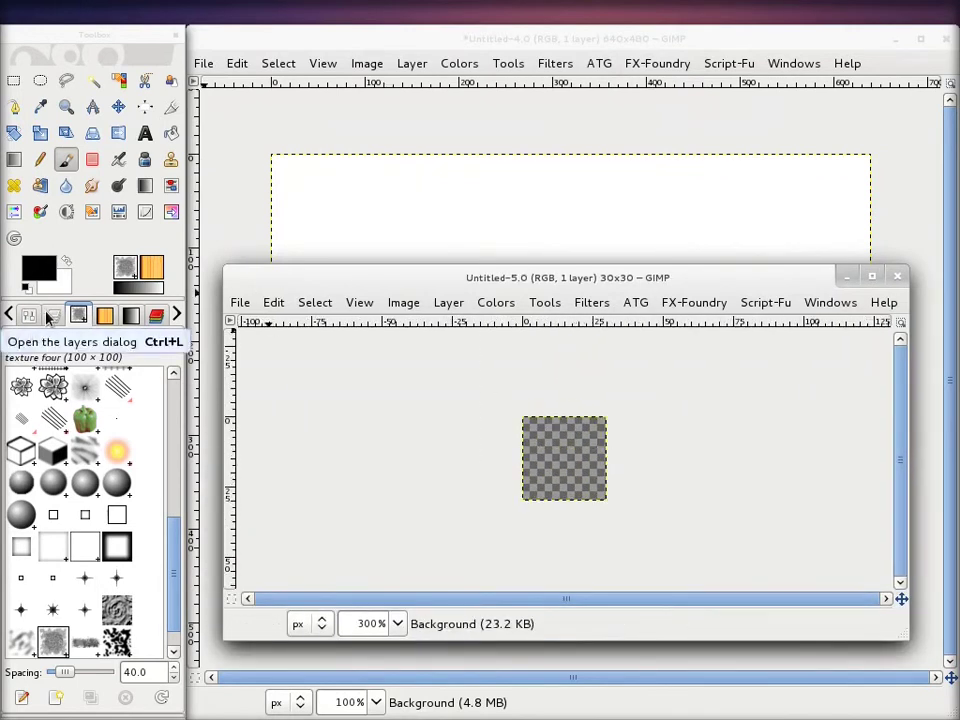
pyautogui.click(52, 316)
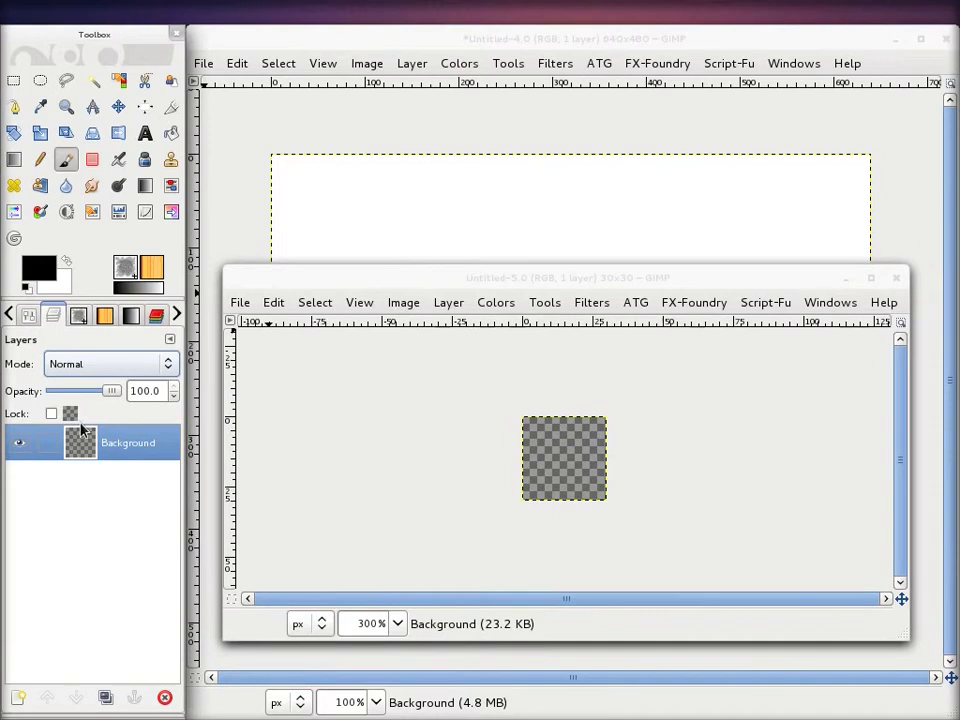
pyautogui.click(107, 697)
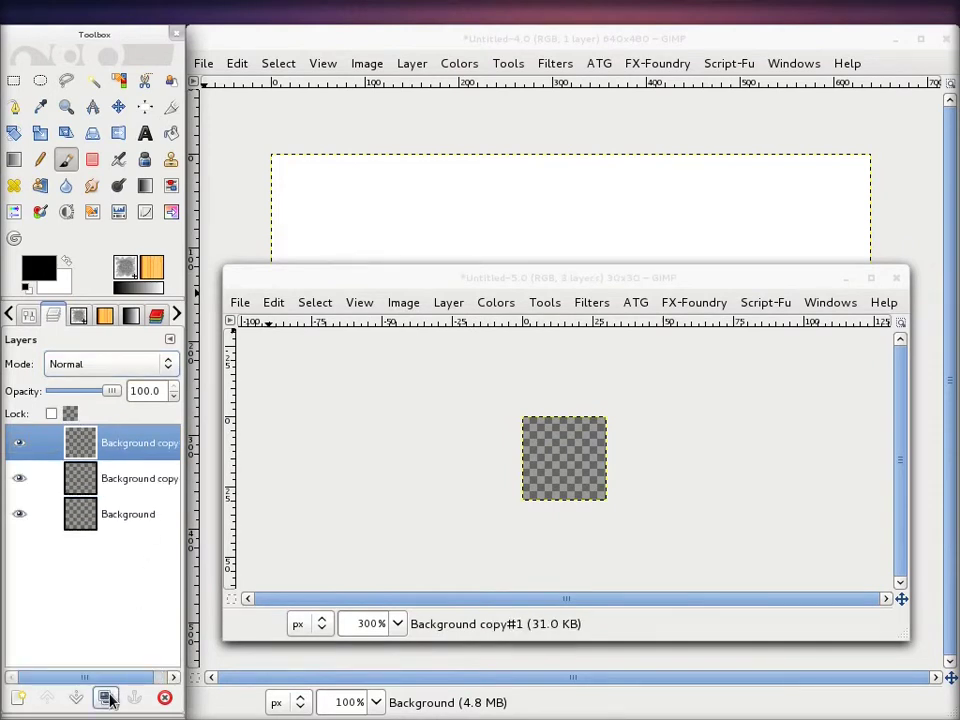
pyautogui.click(107, 697)
pyautogui.click(107, 697)
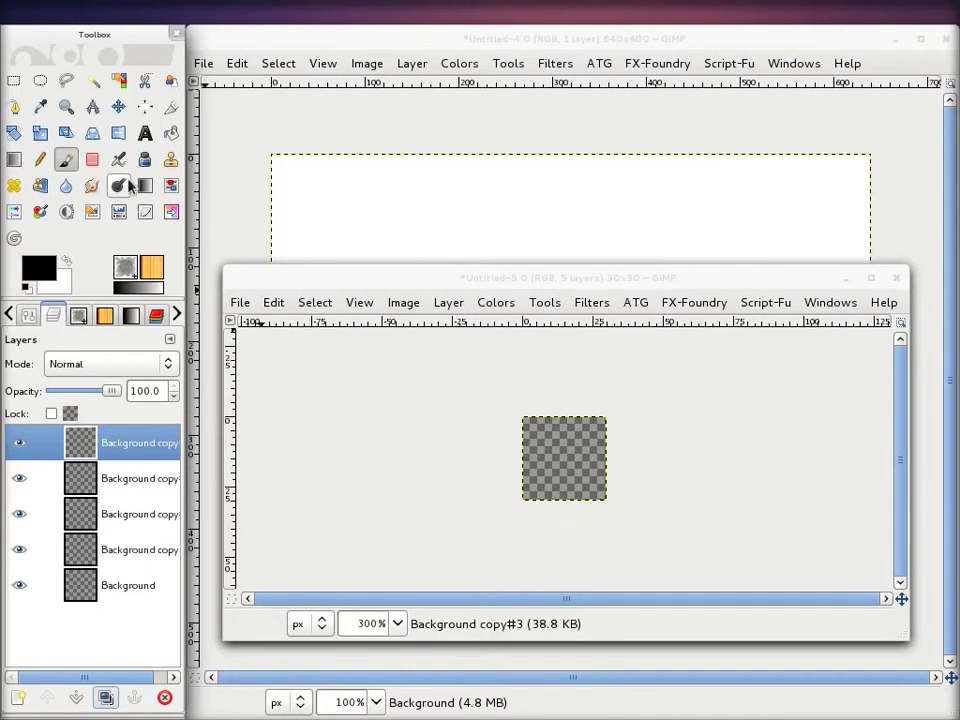
pyautogui.click(79, 316)
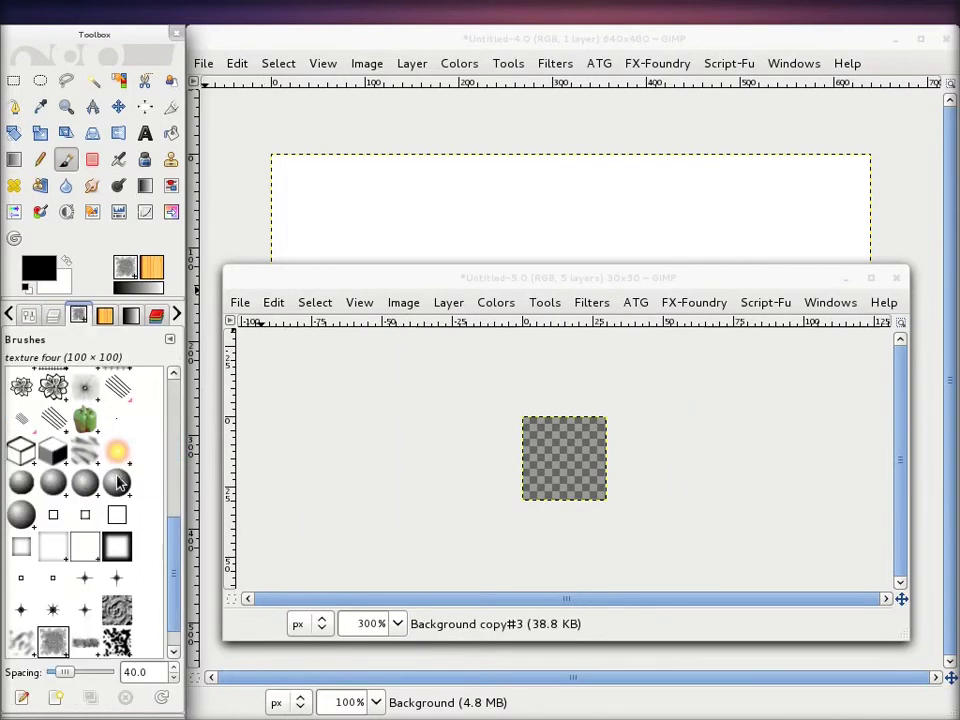
# Step: Paint a black Circle (13) dot on the top layer, hide it, and select Background copy#2
pyautogui.click(53, 478)
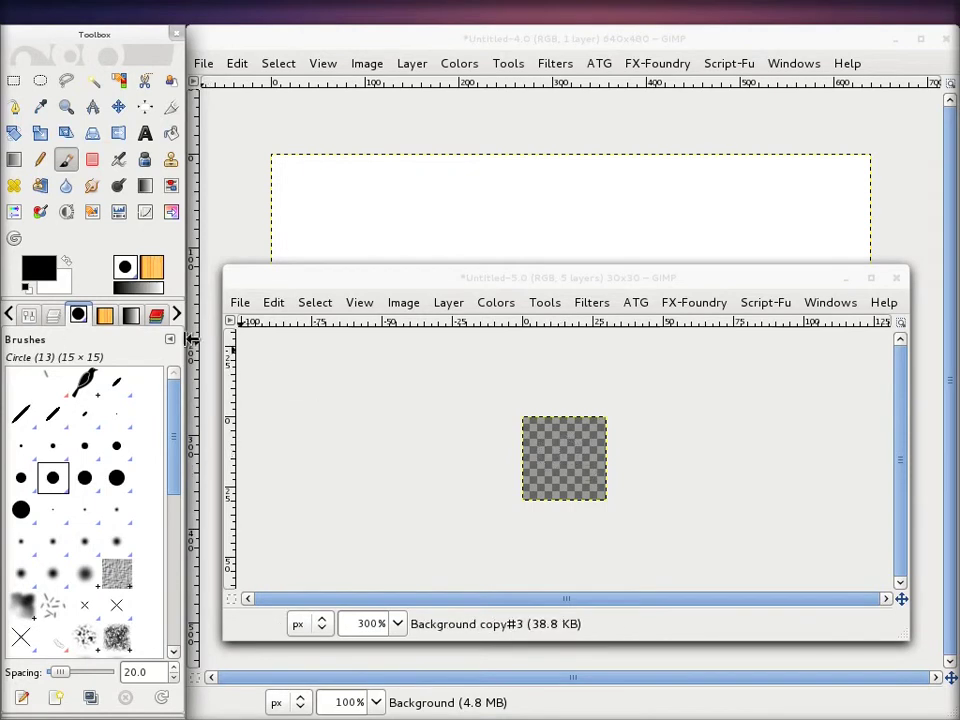
pyautogui.click(563, 464)
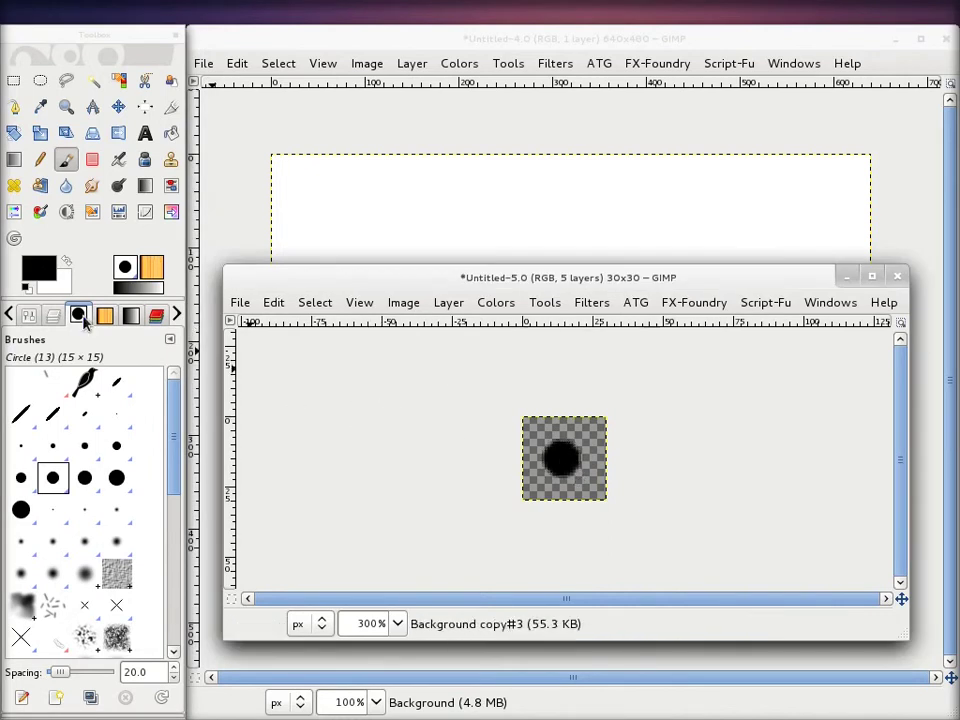
pyautogui.click(53, 315)
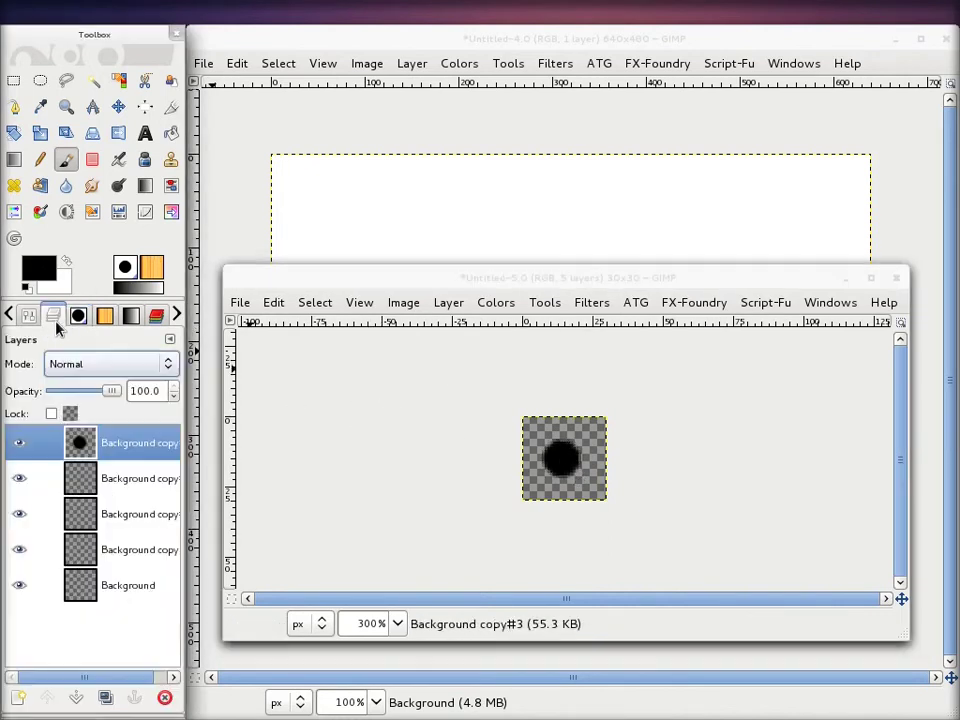
pyautogui.click(19, 442)
pyautogui.click(160, 482)
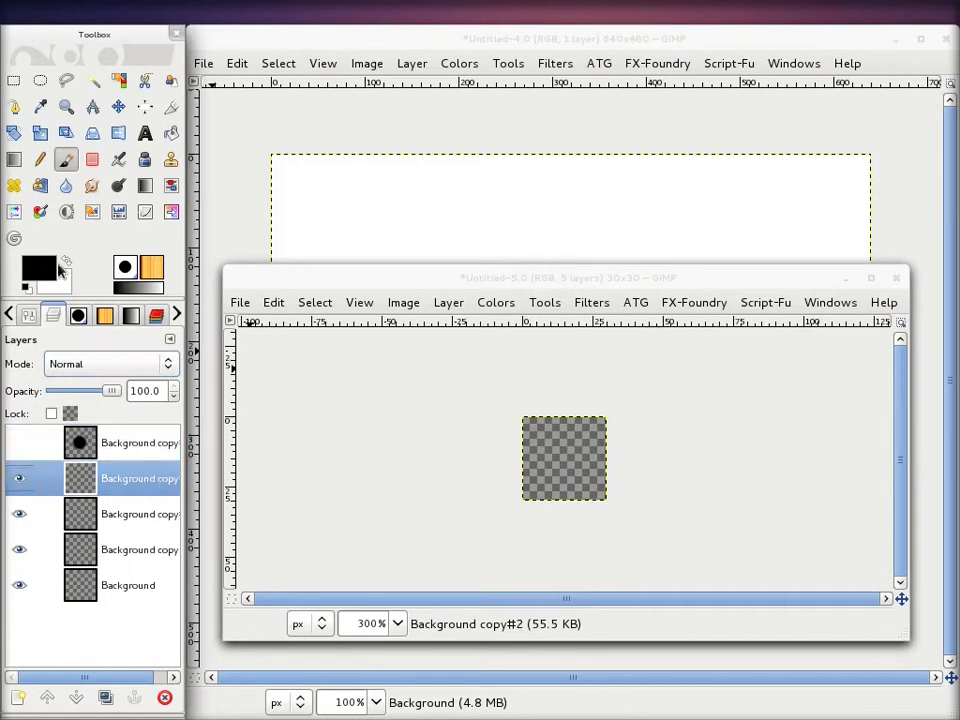
pyautogui.click(39, 268)
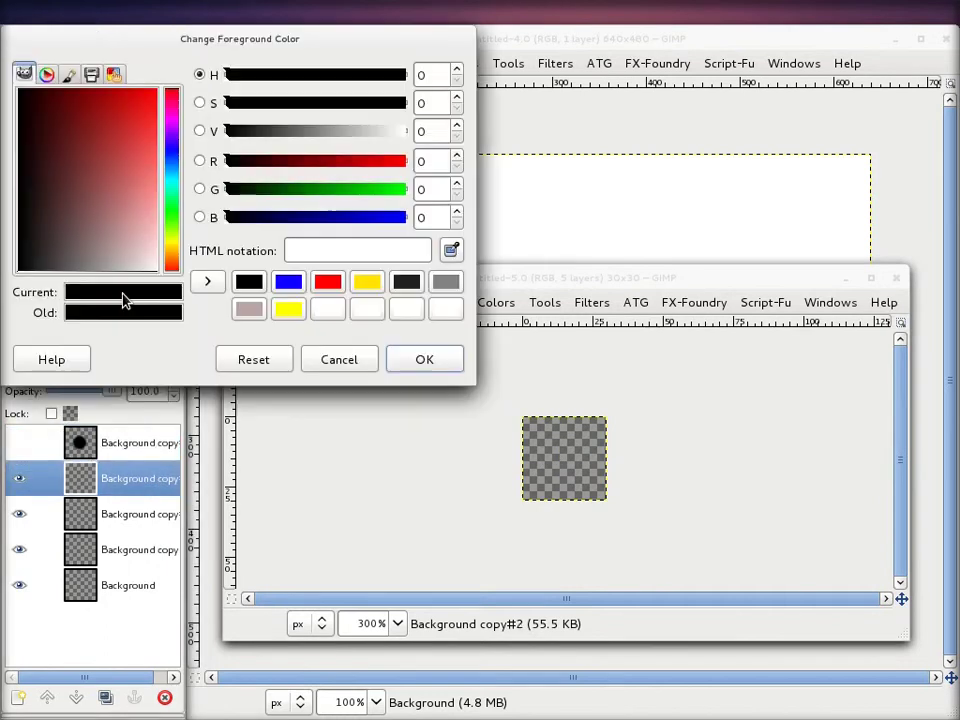
# Step: Paint a blue dot on the second layer and a red dot on the third, hiding each
pyautogui.click(288, 283)
pyautogui.click(566, 466)
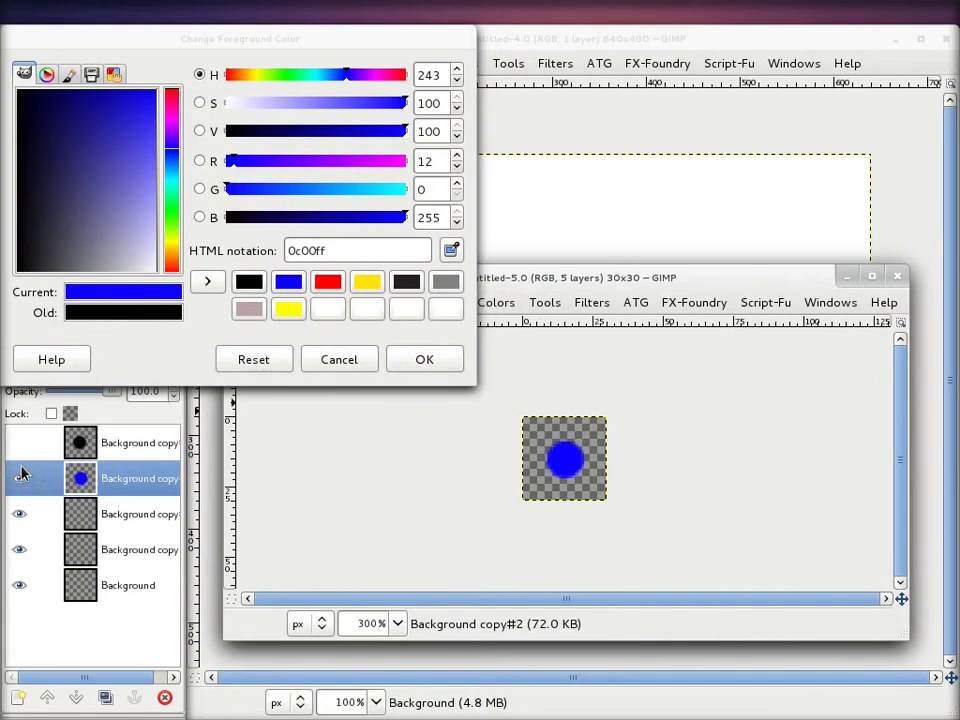
pyautogui.click(19, 478)
pyautogui.click(140, 514)
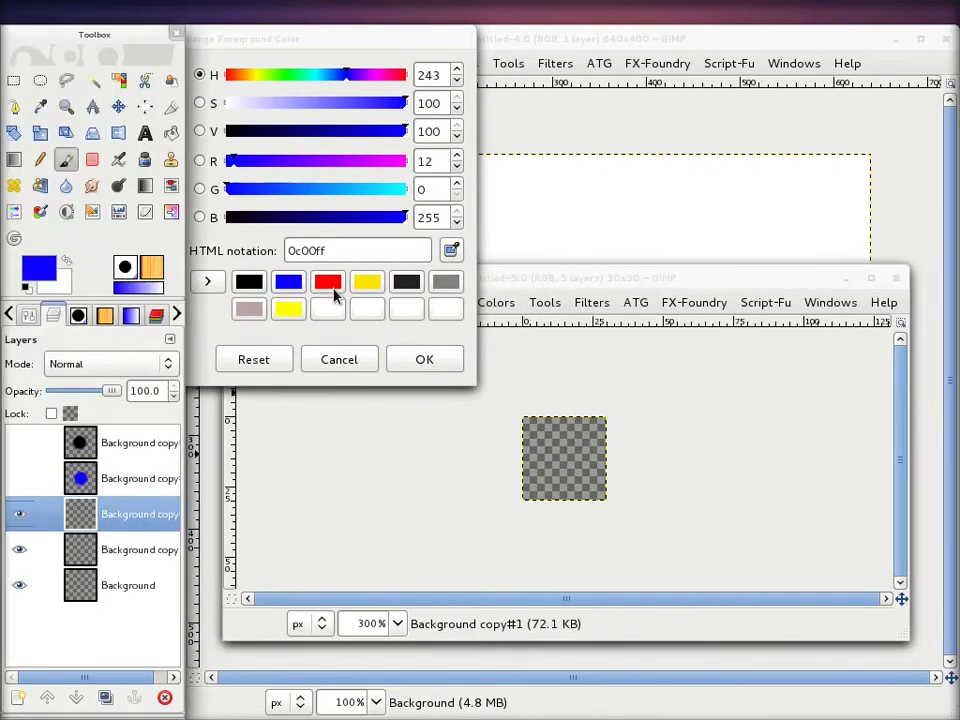
pyautogui.click(328, 283)
pyautogui.click(579, 474)
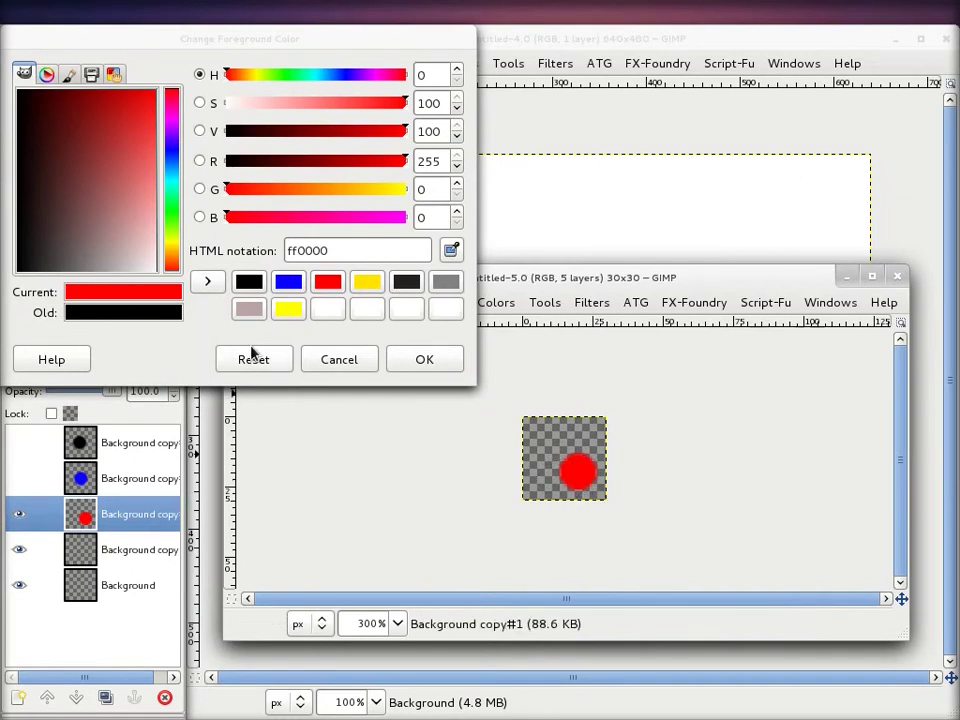
pyautogui.click(19, 514)
# Step: Paint a yellow dot on Background copy and a pure green dot on Background
pyautogui.click(133, 551)
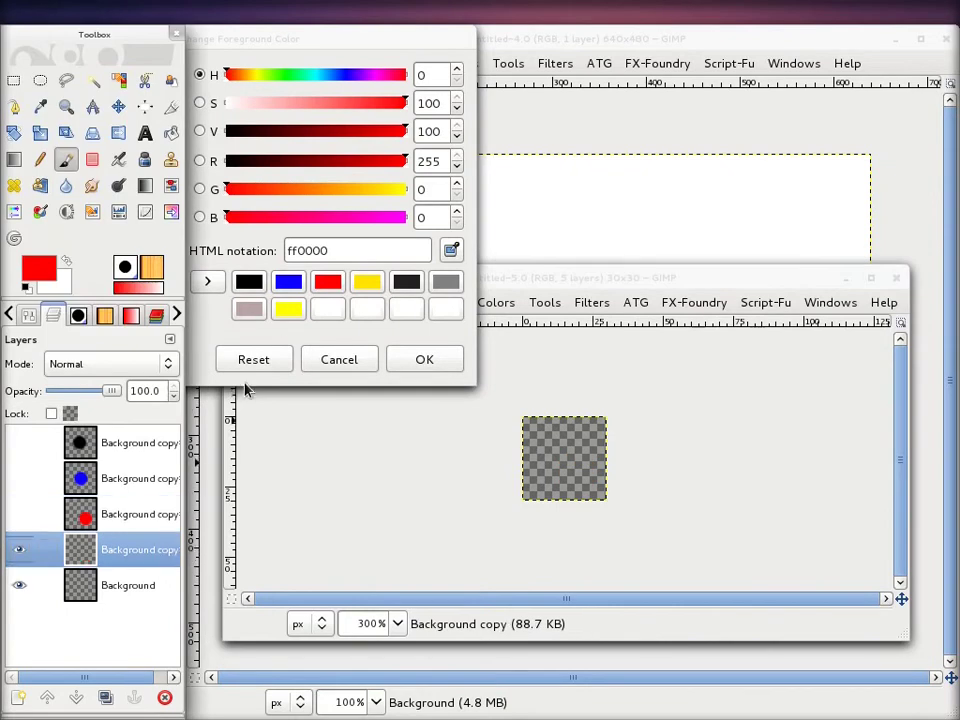
pyautogui.click(288, 309)
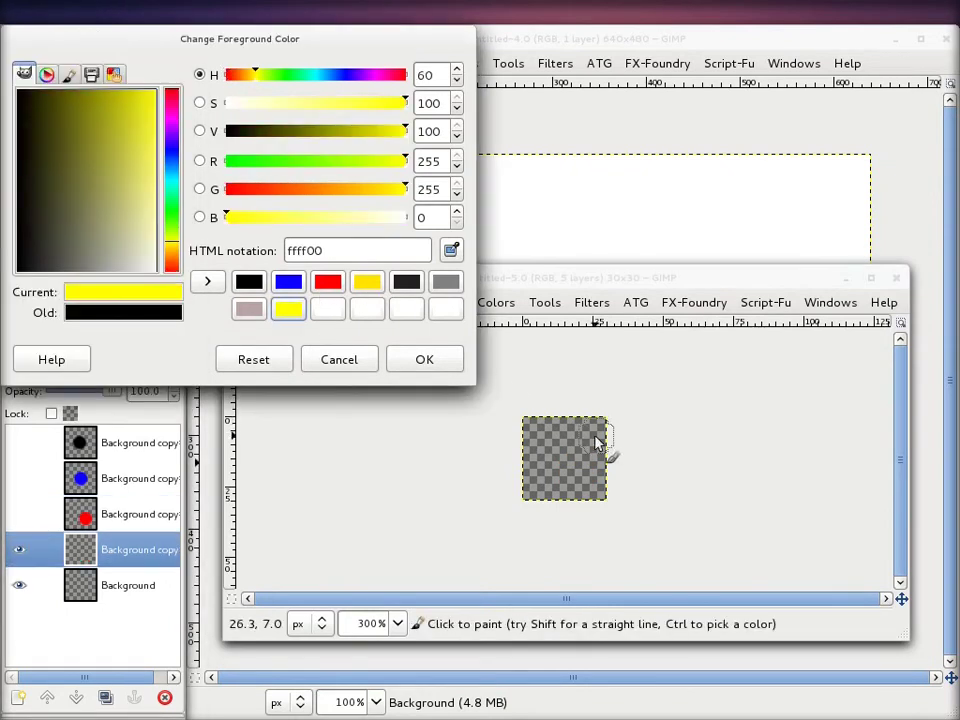
pyautogui.click(548, 476)
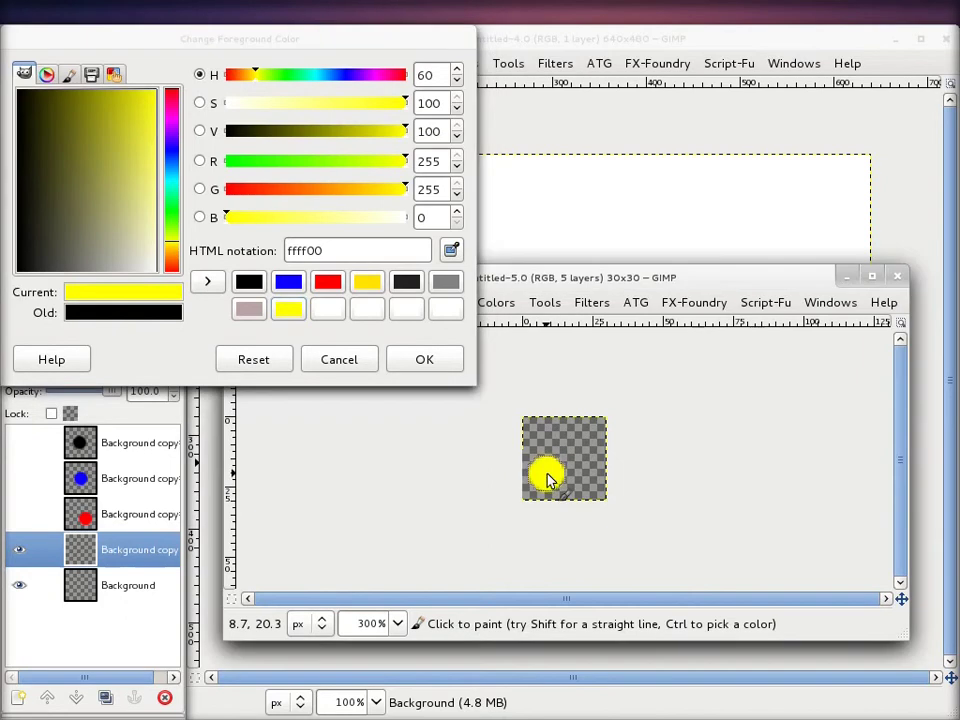
pyautogui.click(19, 550)
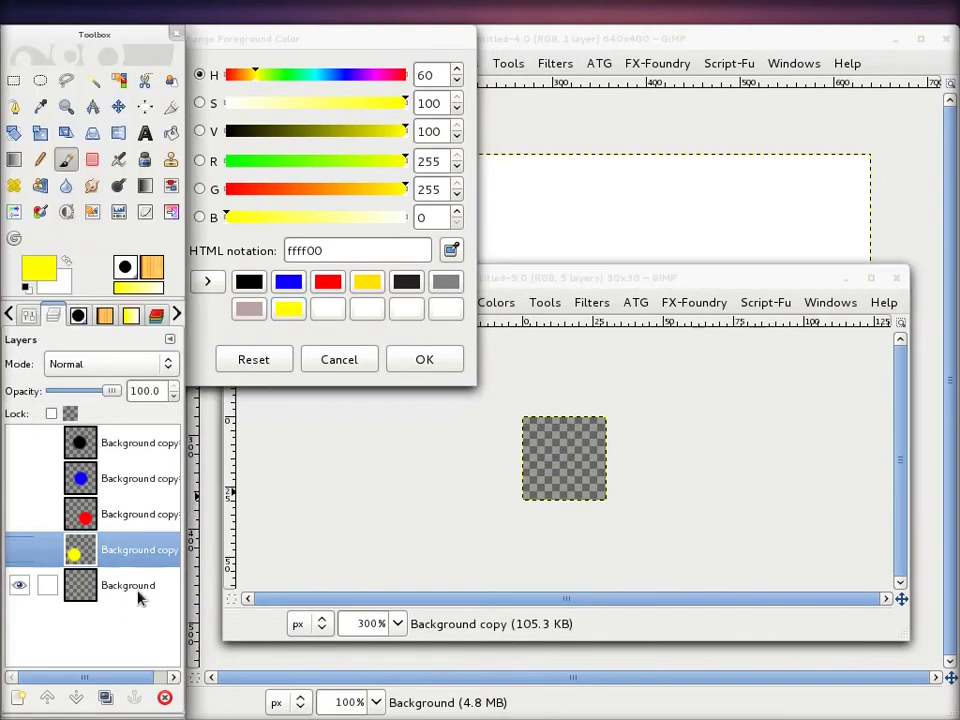
pyautogui.click(118, 588)
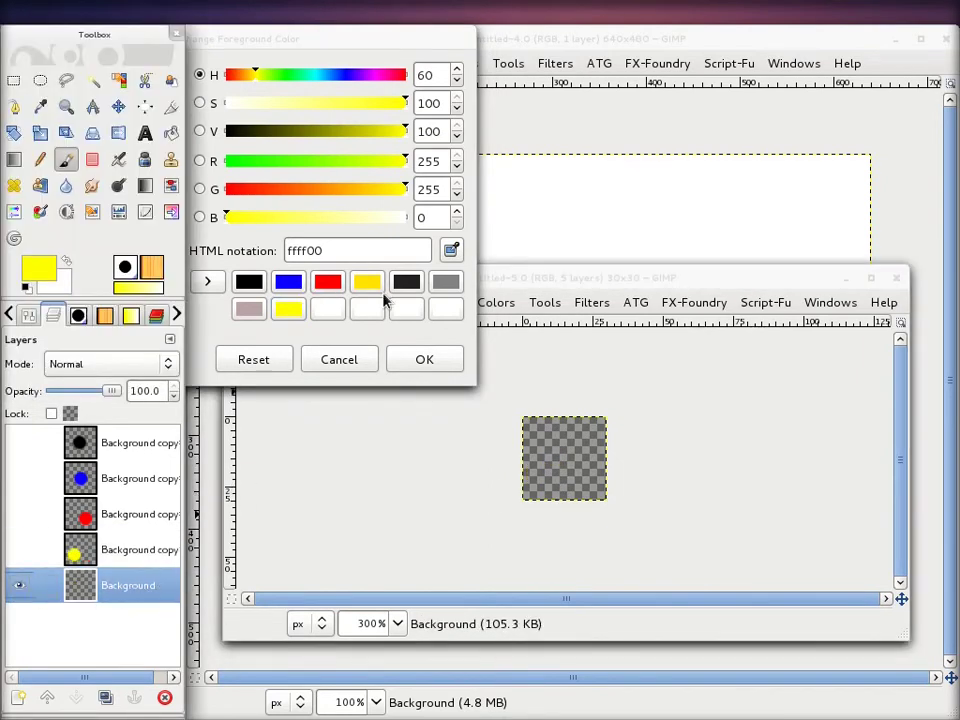
pyautogui.moveTo(306, 163); pyautogui.dragTo(226, 163)
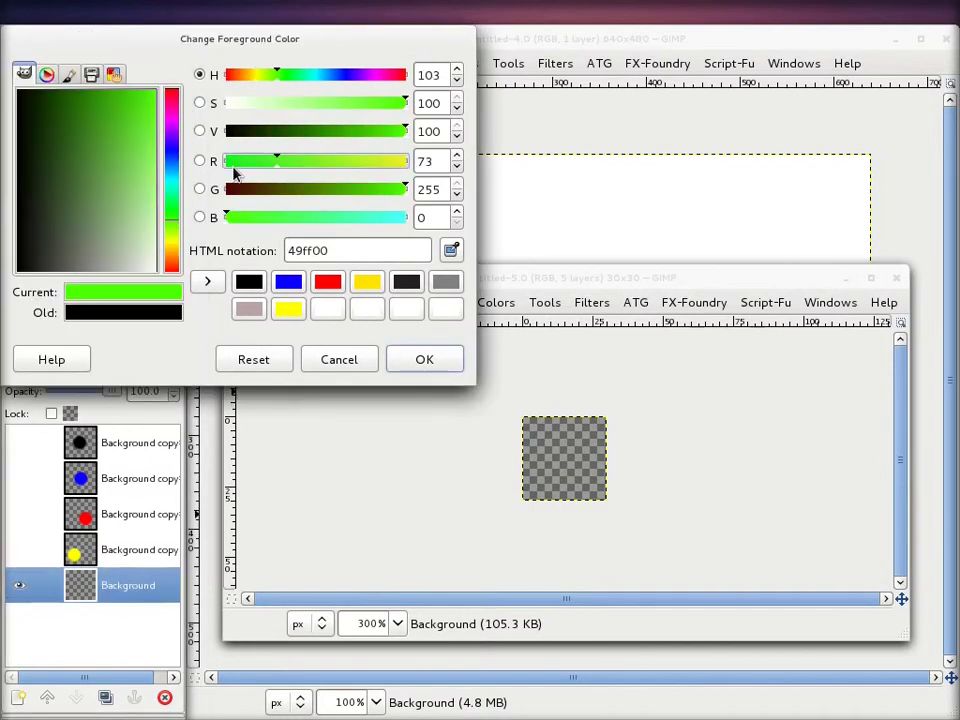
pyautogui.click(549, 446)
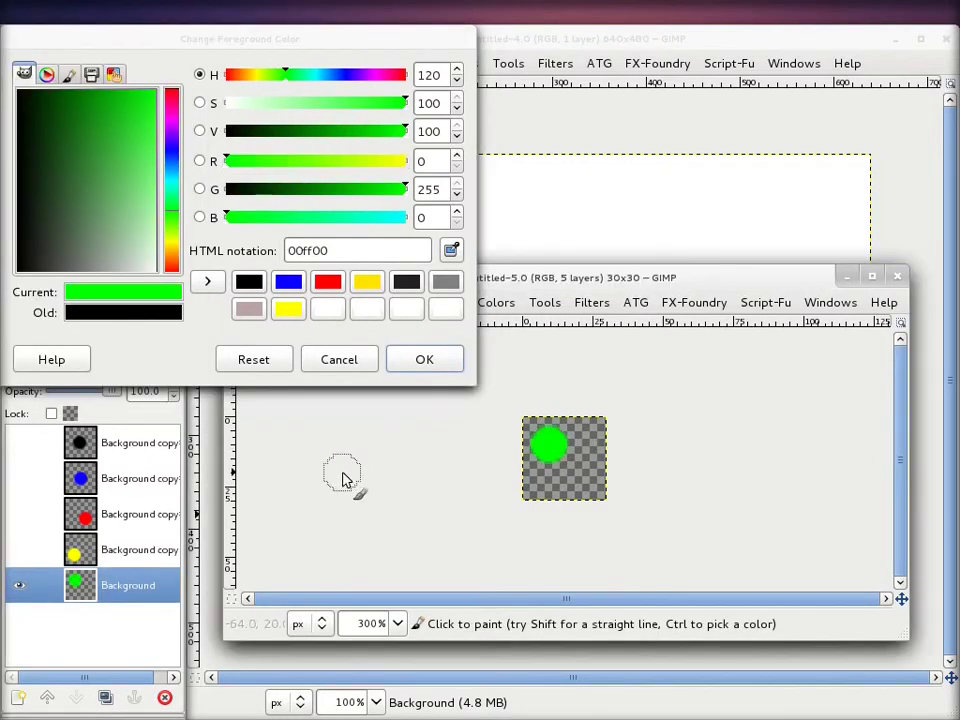
# Step: Close the colour dialog and make all five dotted layers visible again
pyautogui.click(422, 360)
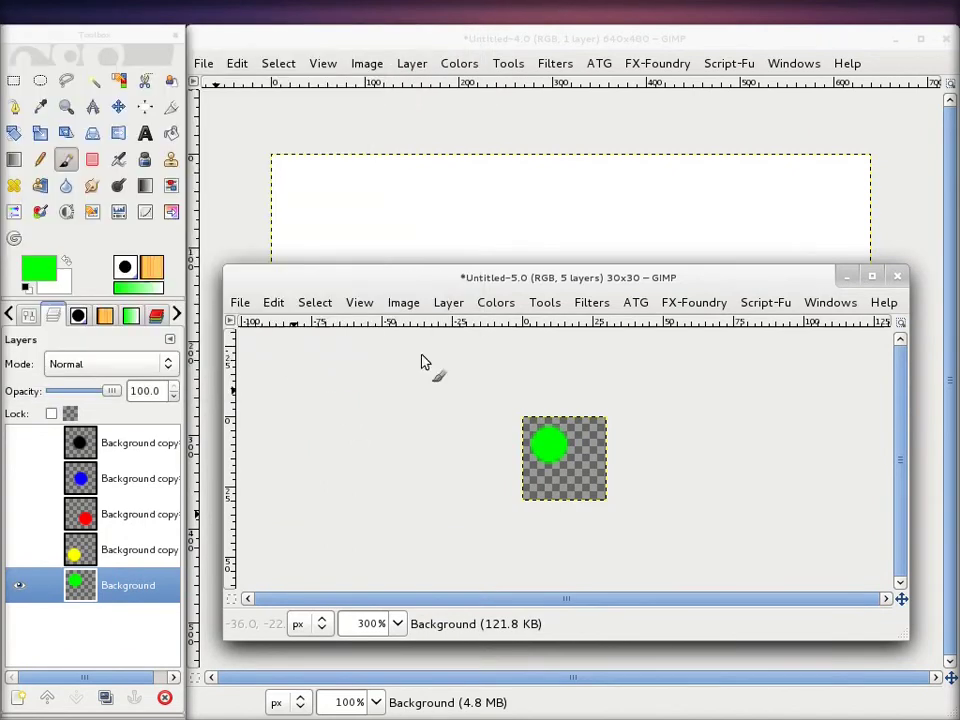
pyautogui.click(19, 549)
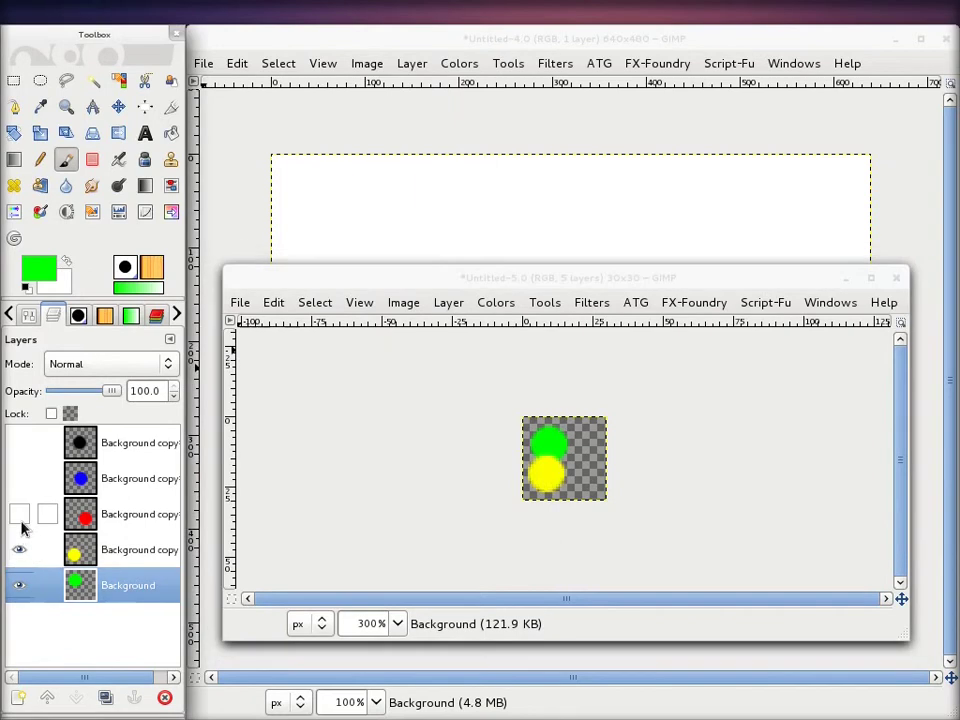
pyautogui.click(19, 514)
pyautogui.click(19, 478)
pyautogui.click(19, 443)
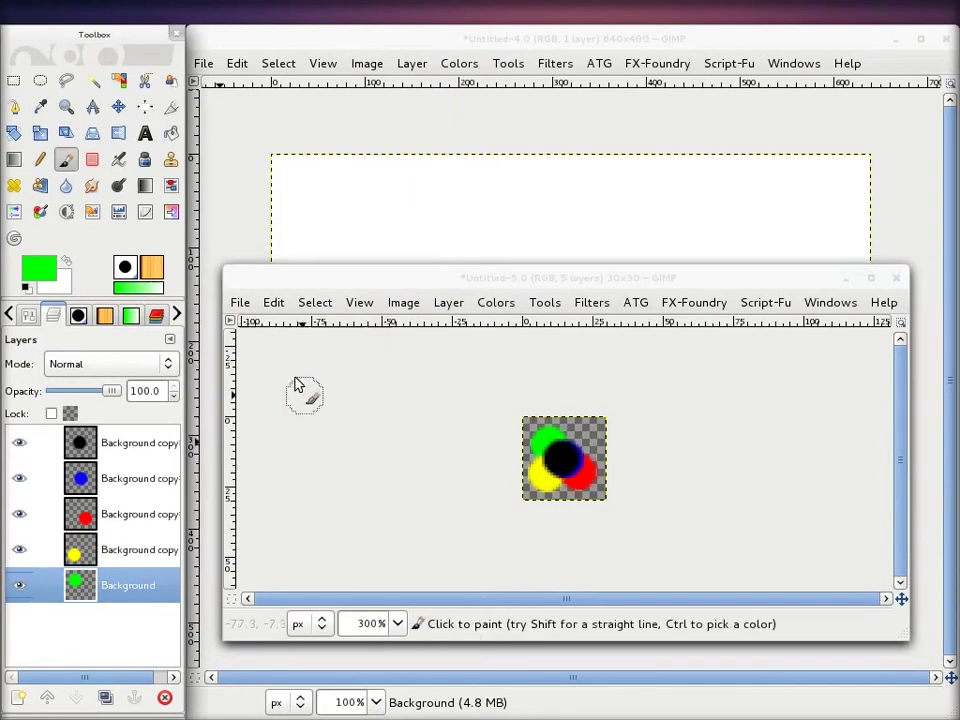
pyautogui.click(237, 303)
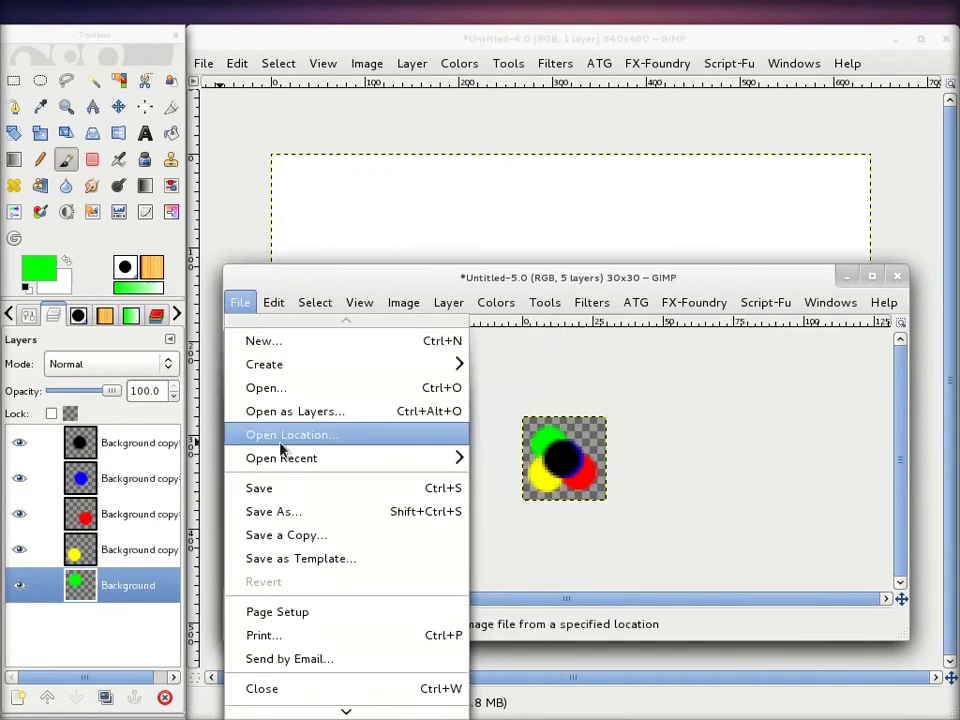
# Step: Save the layers as brush pipe test.gih with 5 ranks, then close the image
pyautogui.click(281, 511)
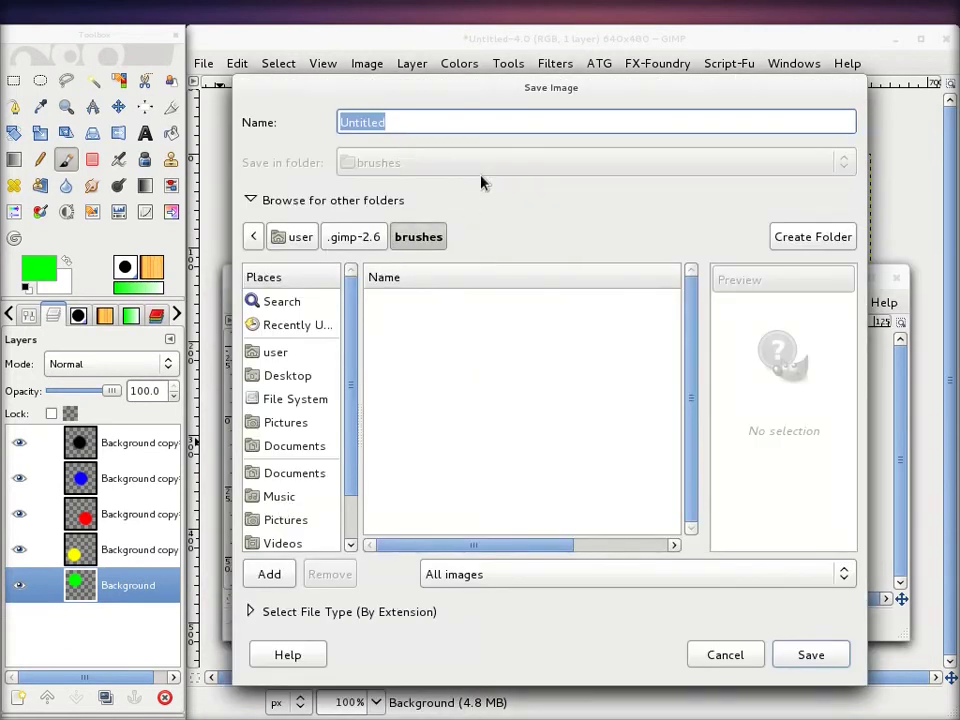
pyautogui.moveTo(424, 122); pyautogui.dragTo(286, 123)
pyautogui.write('test.gih')
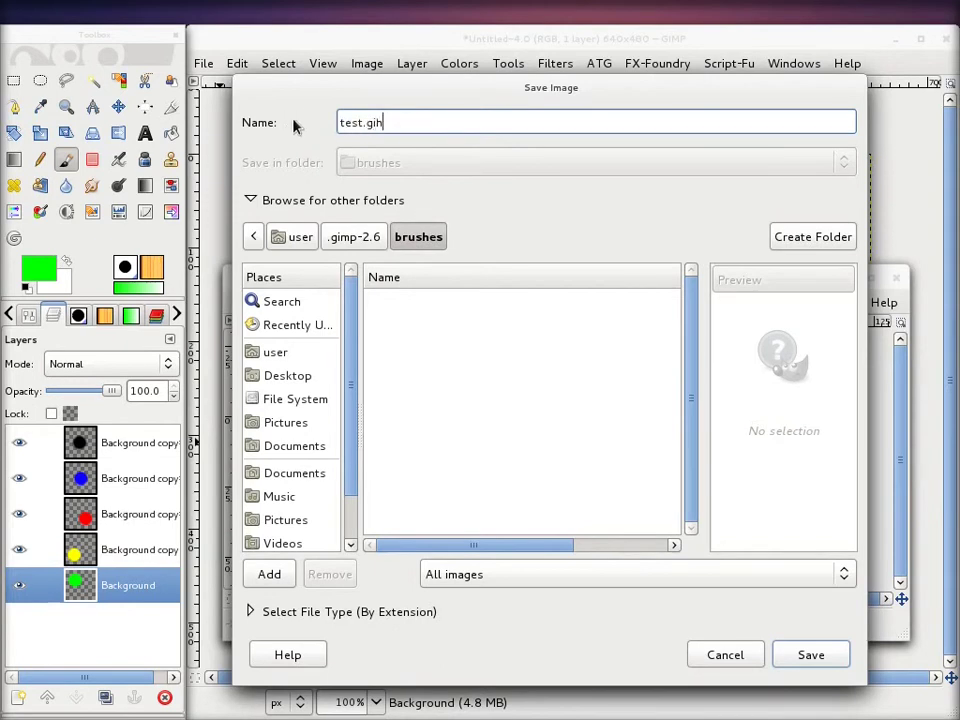
pyautogui.press('Return')
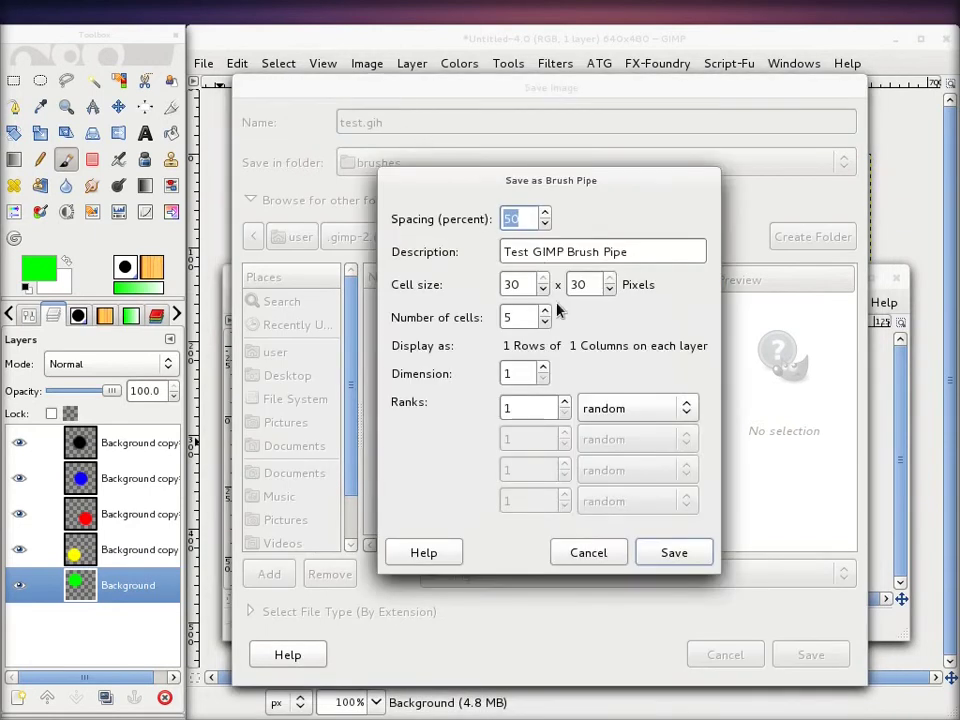
pyautogui.doubleClick(566, 404)
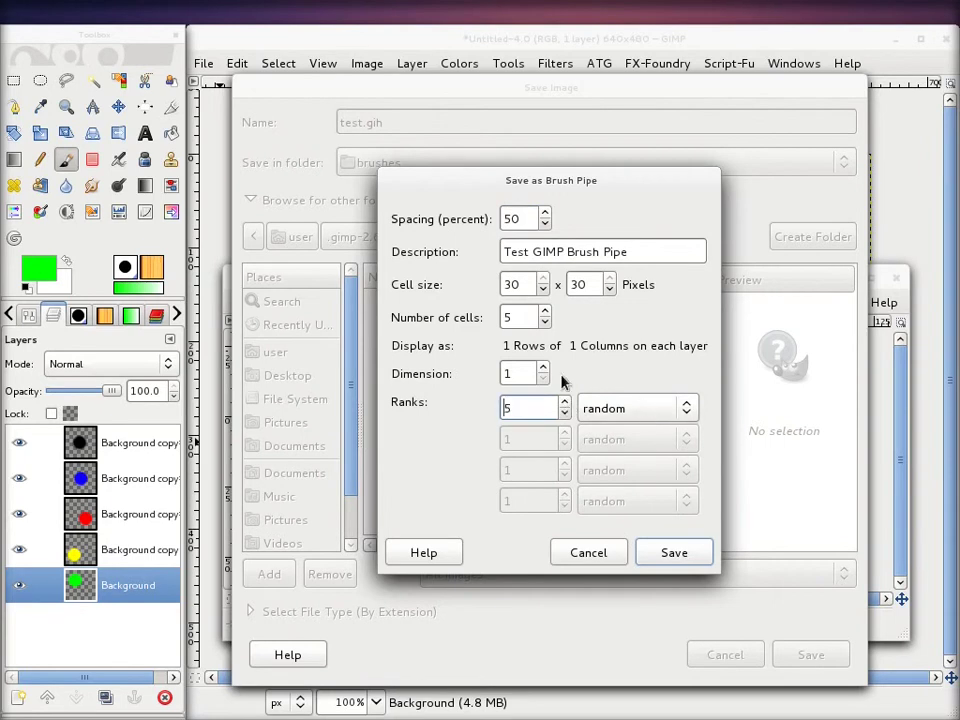
pyautogui.click(672, 552)
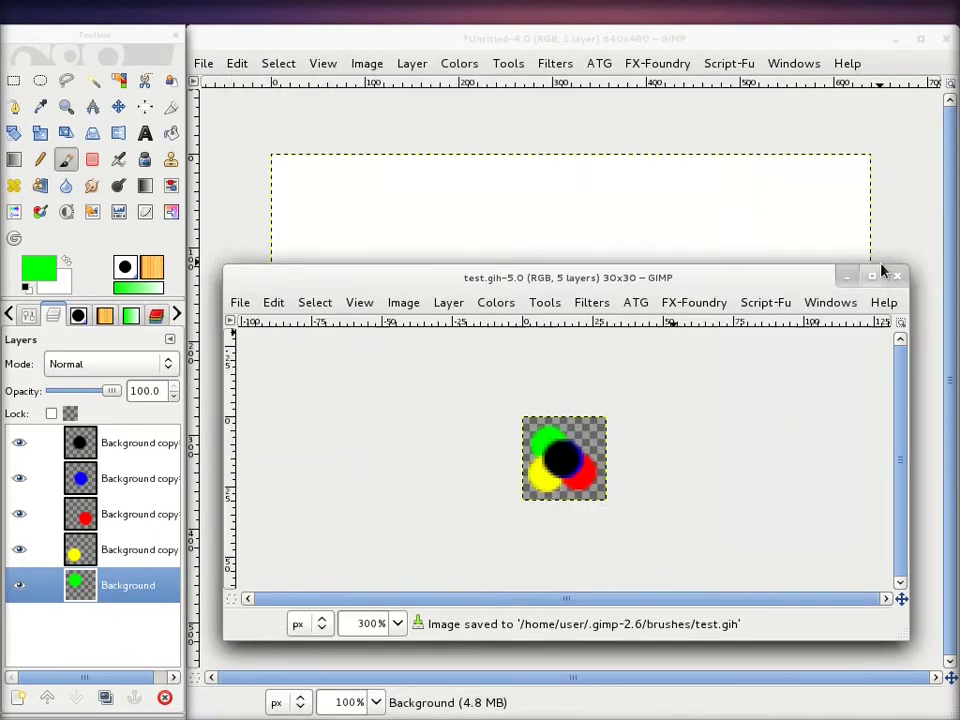
pyautogui.click(896, 275)
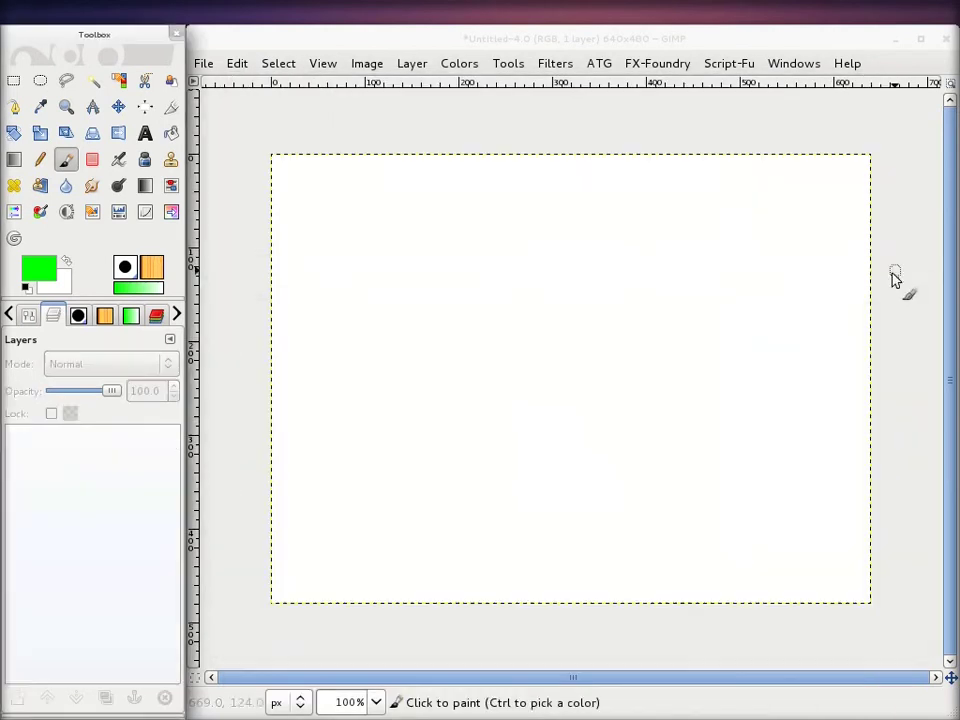
# Step: Refresh the brush list and select the Test GIMP Brush Pipe brush
pyautogui.click(77, 317)
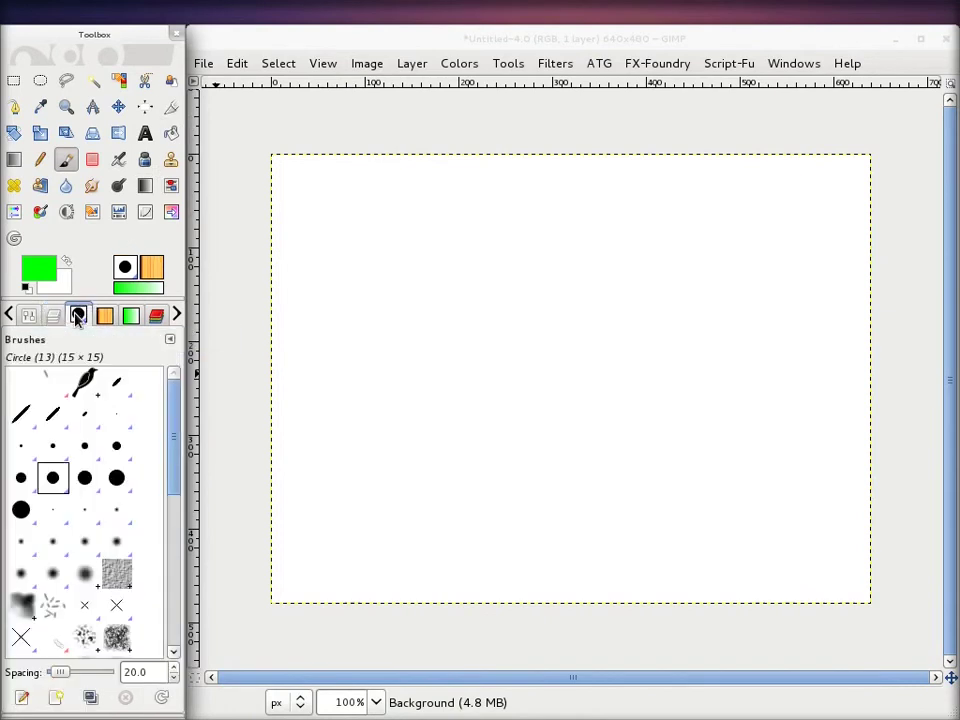
pyautogui.click(174, 705)
pyautogui.moveTo(176, 407)
pyautogui.mouseDown()
pyautogui.moveTo(170, 548)
pyautogui.moveTo(176, 396)
pyautogui.moveTo(176, 593)
pyautogui.mouseUp()
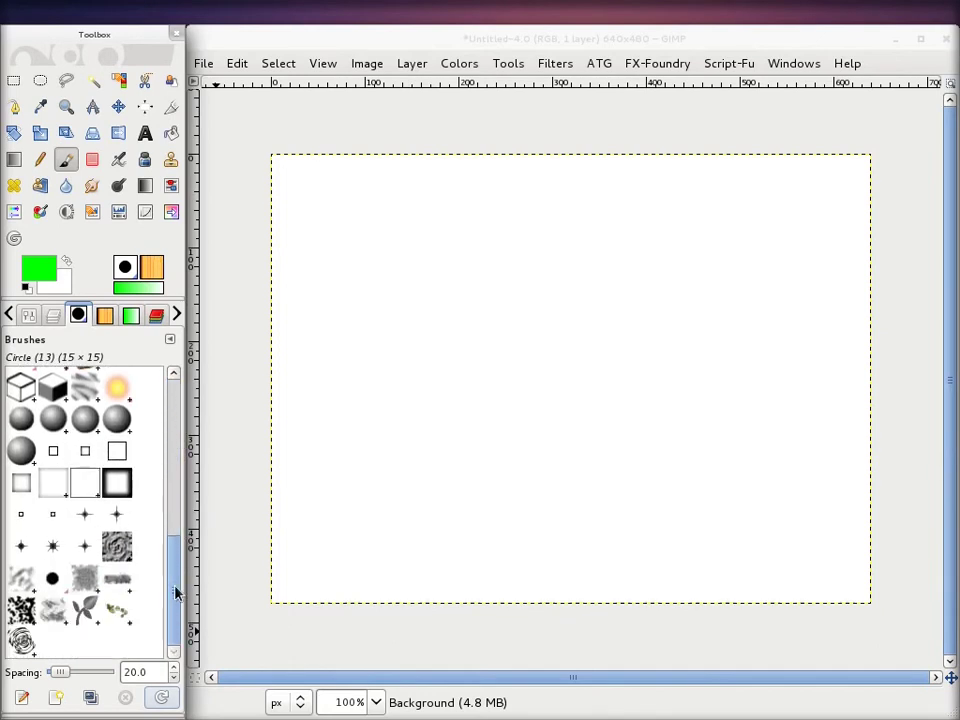
pyautogui.click(52, 580)
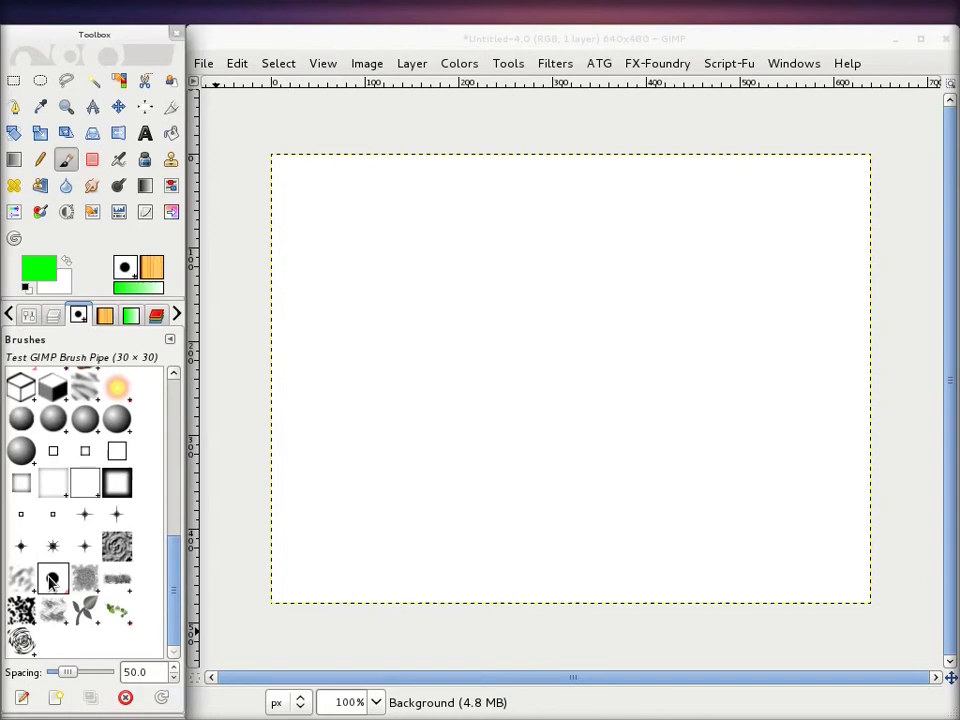
# Step: Stamp multicoloured dots across the upper canvas and paint a looping dot trail
pyautogui.click(348, 234)
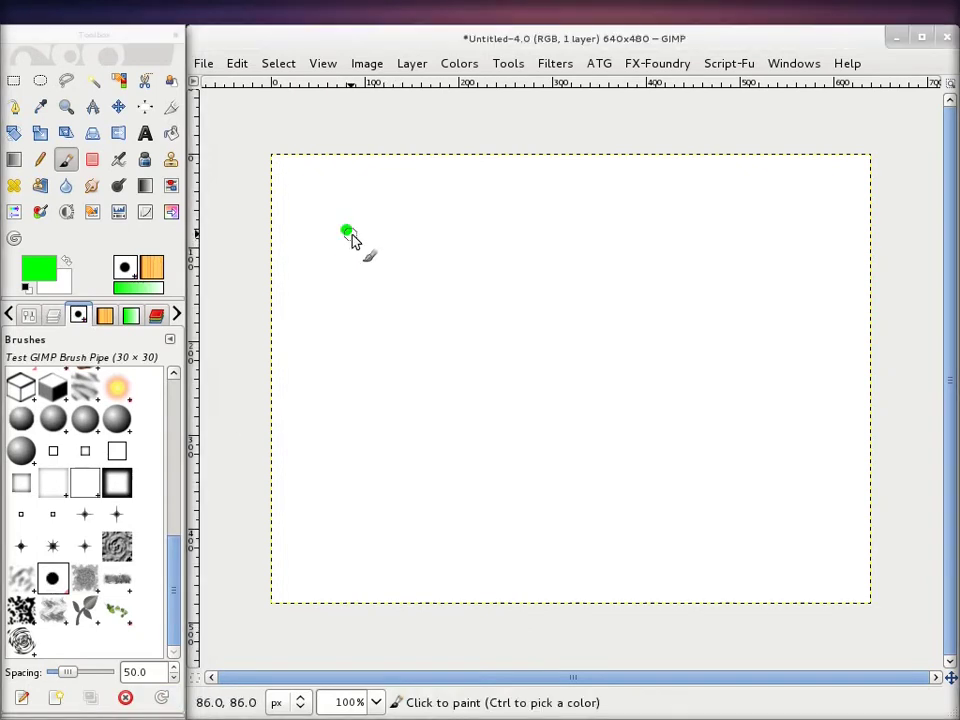
pyautogui.click(386, 231)
pyautogui.click(516, 215)
pyautogui.click(508, 253)
pyautogui.click(737, 258)
pyautogui.click(701, 194)
pyautogui.click(624, 202)
pyautogui.click(602, 243)
pyautogui.moveTo(541, 337)
pyautogui.mouseDown()
pyautogui.moveTo(456, 326)
pyautogui.moveTo(525, 309)
pyautogui.moveTo(514, 396)
pyautogui.moveTo(468, 392)
pyautogui.moveTo(484, 336)
pyautogui.moveTo(339, 312)
pyautogui.moveTo(315, 336)
pyautogui.moveTo(483, 289)
pyautogui.moveTo(374, 330)
pyautogui.moveTo(566, 279)
pyautogui.moveTo(348, 268)
pyautogui.moveTo(621, 281)
pyautogui.moveTo(488, 266)
pyautogui.moveTo(638, 405)
pyautogui.moveTo(532, 430)
pyautogui.moveTo(690, 420)
pyautogui.moveTo(469, 454)
pyautogui.moveTo(592, 406)
pyautogui.moveTo(313, 479)
pyautogui.mouseUp()
# Step: Add isolated dots in the lower left and drag another dot trail upward
pyautogui.click(364, 524)
pyautogui.click(403, 467)
pyautogui.click(299, 422)
pyautogui.click(343, 459)
pyautogui.click(364, 489)
pyautogui.click(432, 512)
pyautogui.moveTo(428, 513)
pyautogui.mouseDown()
pyautogui.moveTo(442, 462)
pyautogui.moveTo(336, 431)
pyautogui.moveTo(493, 398)
pyautogui.moveTo(636, 497)
pyautogui.moveTo(601, 523)
pyautogui.moveTo(703, 439)
pyautogui.moveTo(716, 352)
pyautogui.moveTo(781, 243)
pyautogui.mouseUp()
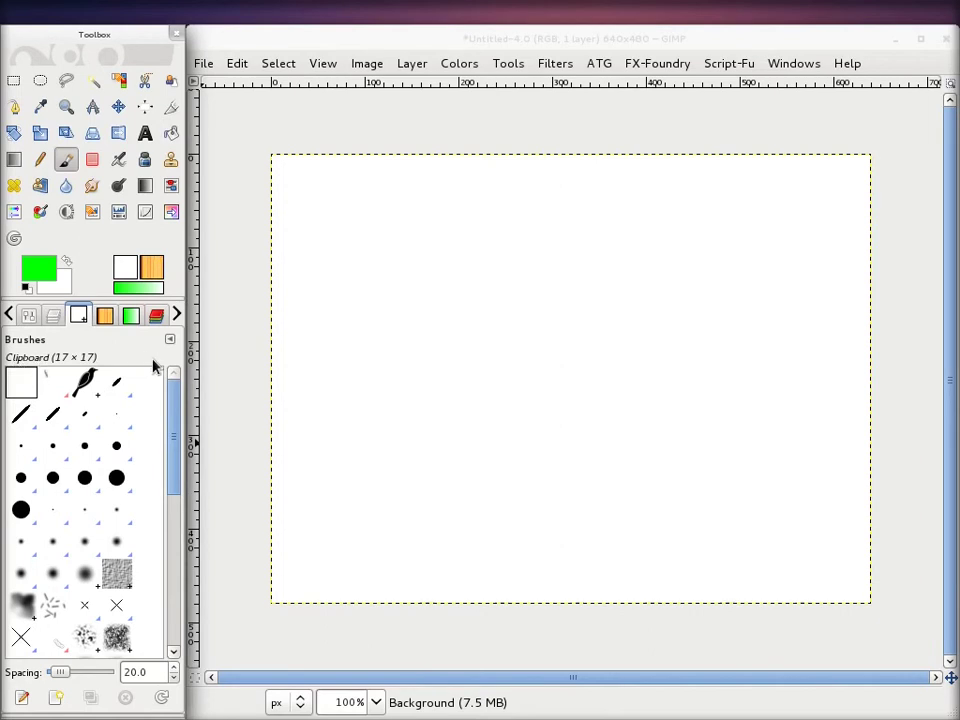
# Step: Open the photo DSCF0944.JPG from the Pictures/Nebo folder
pyautogui.click(205, 64)
pyautogui.moveTo(232, 122)
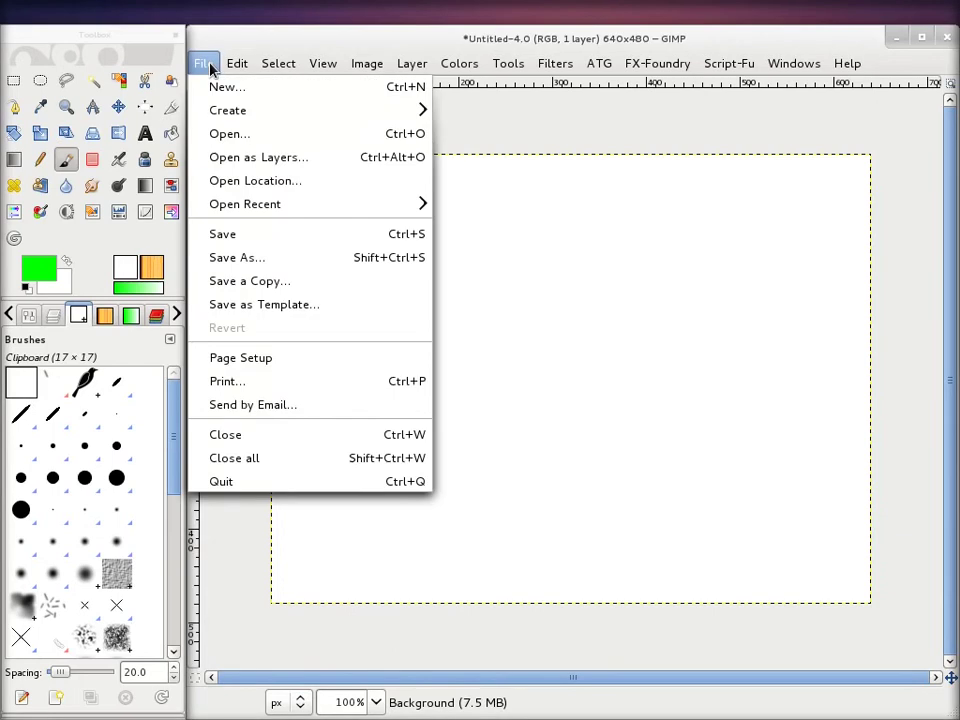
pyautogui.click(233, 132)
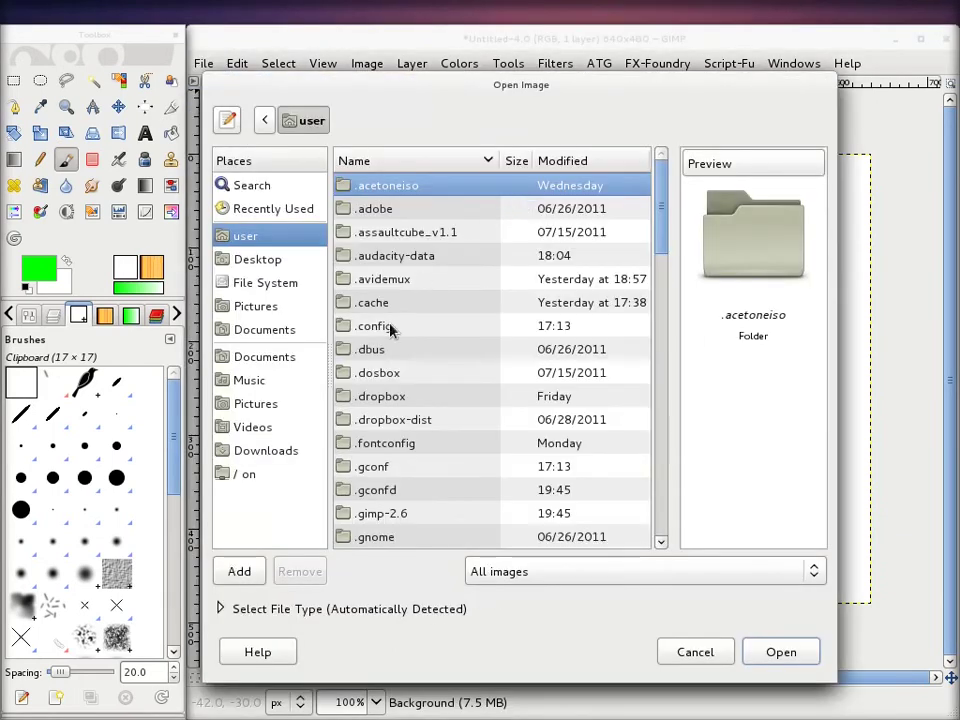
pyautogui.click(246, 408)
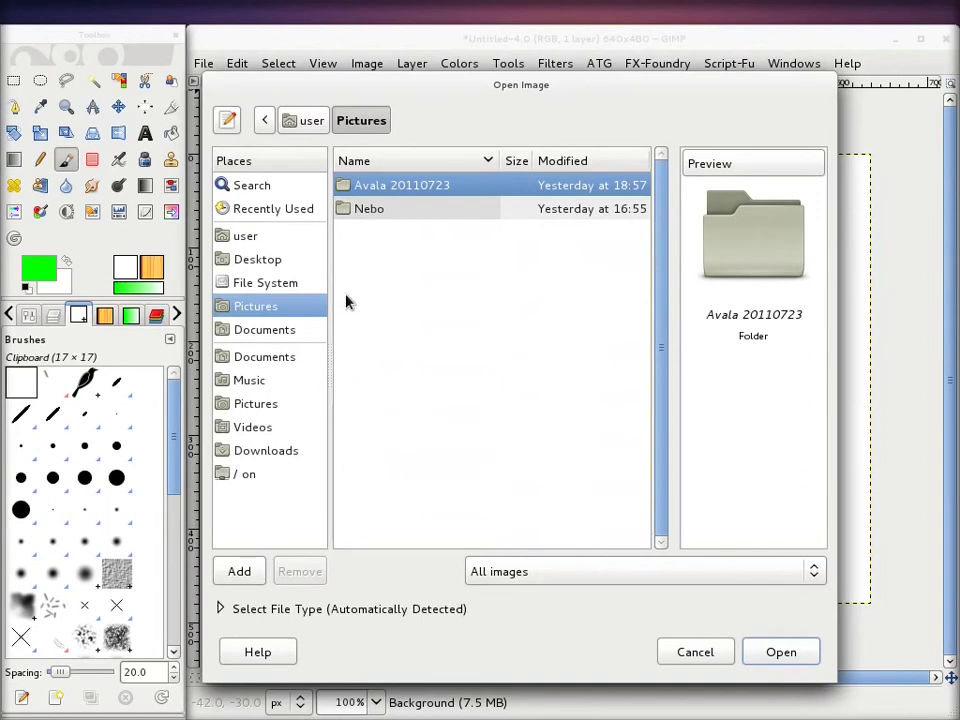
pyautogui.click(378, 211)
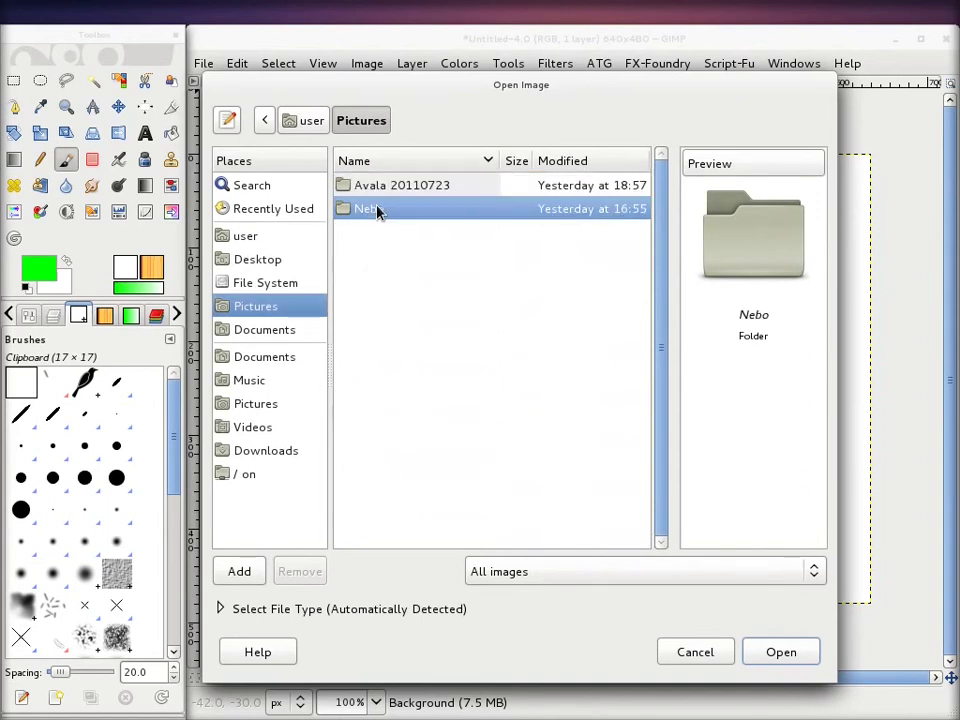
pyautogui.doubleClick(378, 211)
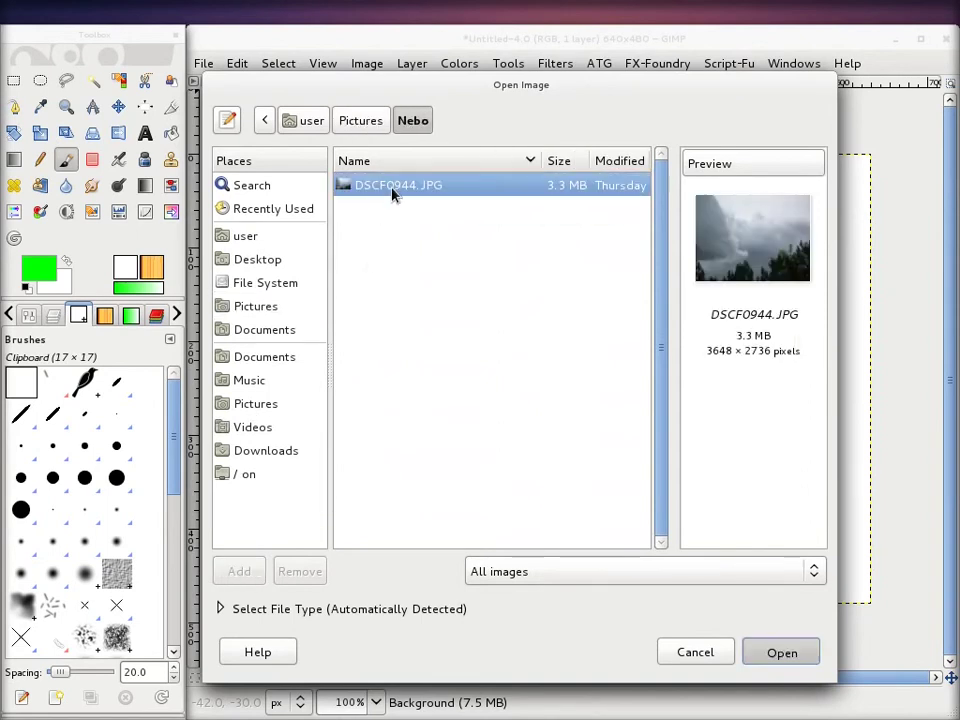
pyautogui.doubleClick(391, 195)
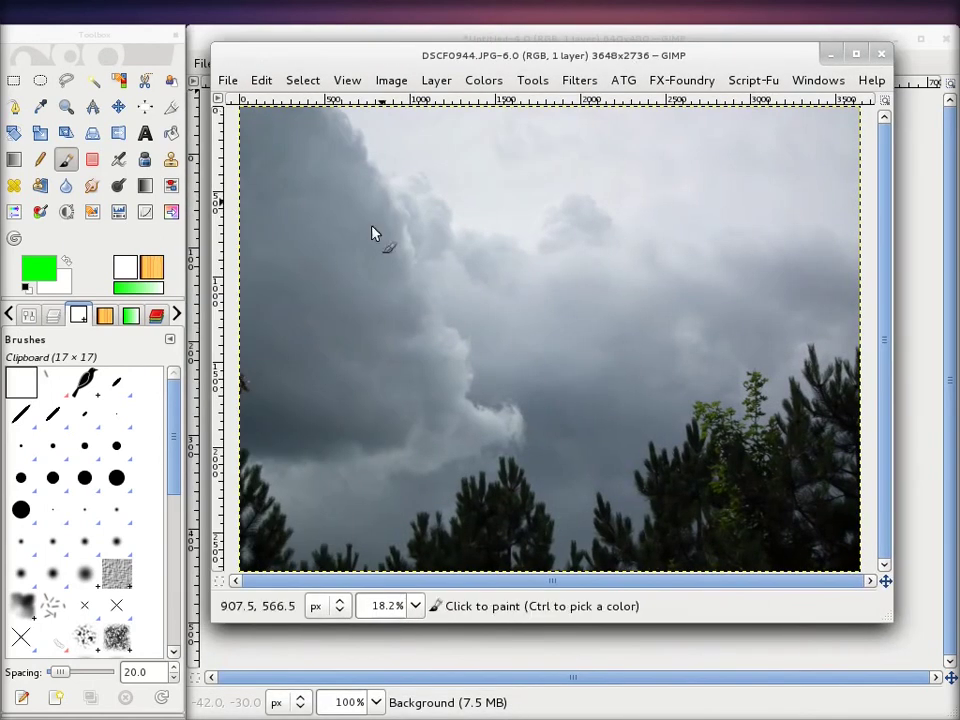
# Step: Copy an elliptical treetop selection from DSCF0944.JPG and bring the blank Untitled canvas forward
pyautogui.click(38, 82)
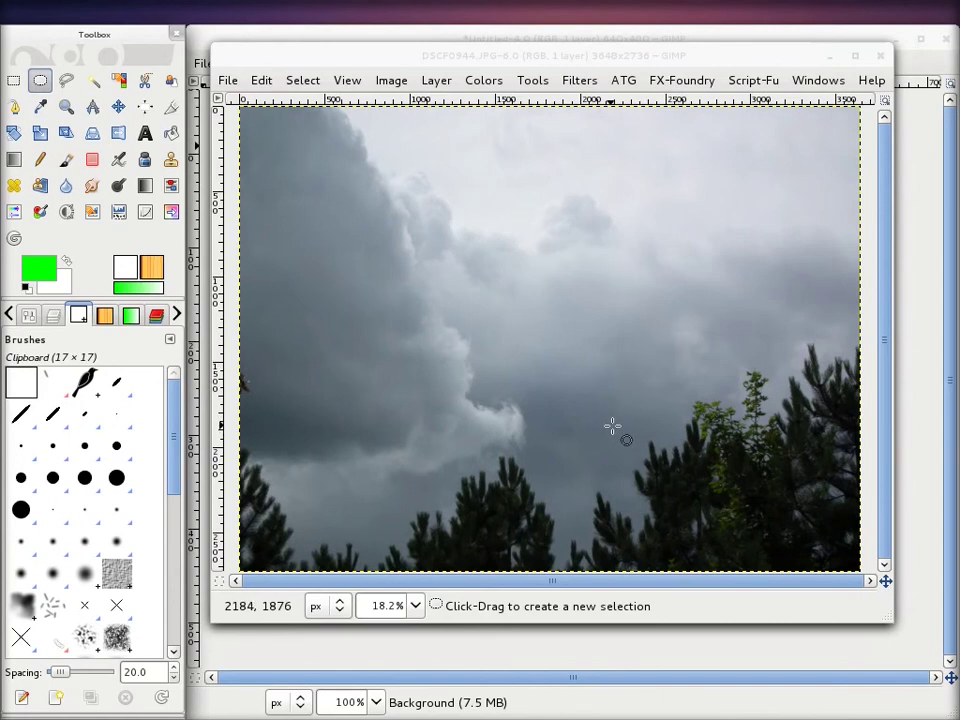
pyautogui.moveTo(725, 350); pyautogui.dragTo(777, 401)
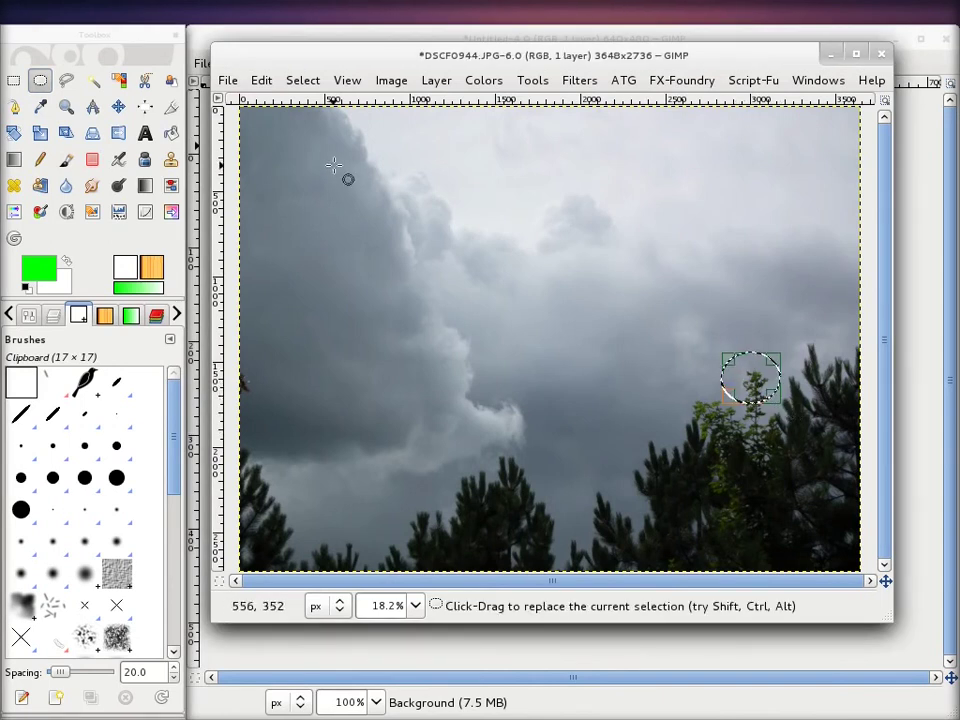
pyautogui.click(261, 80)
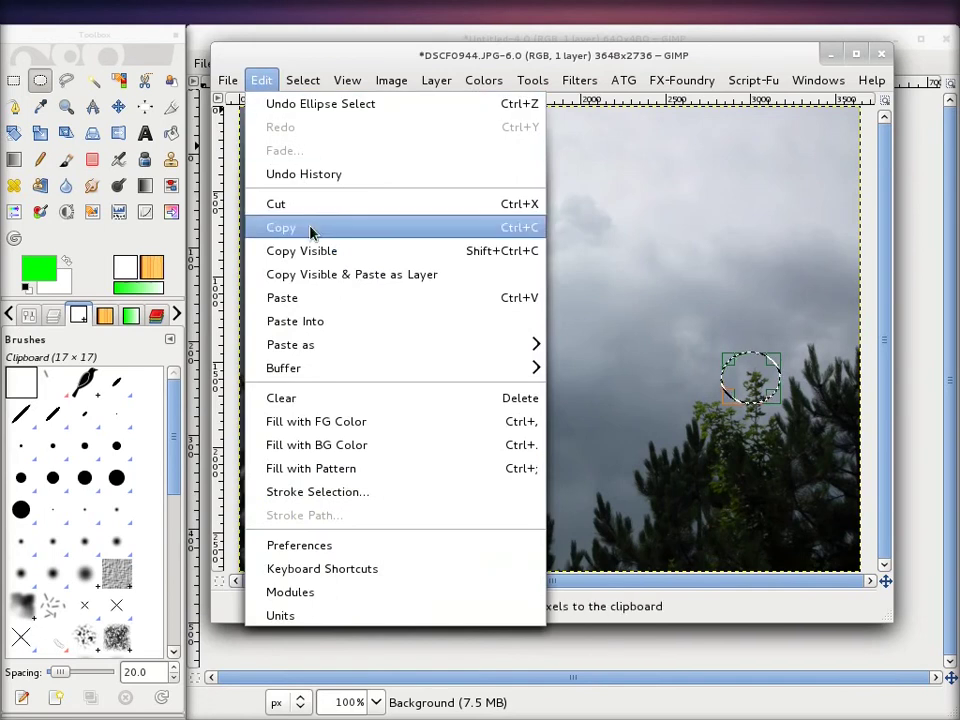
pyautogui.click(311, 228)
pyautogui.click(777, 40)
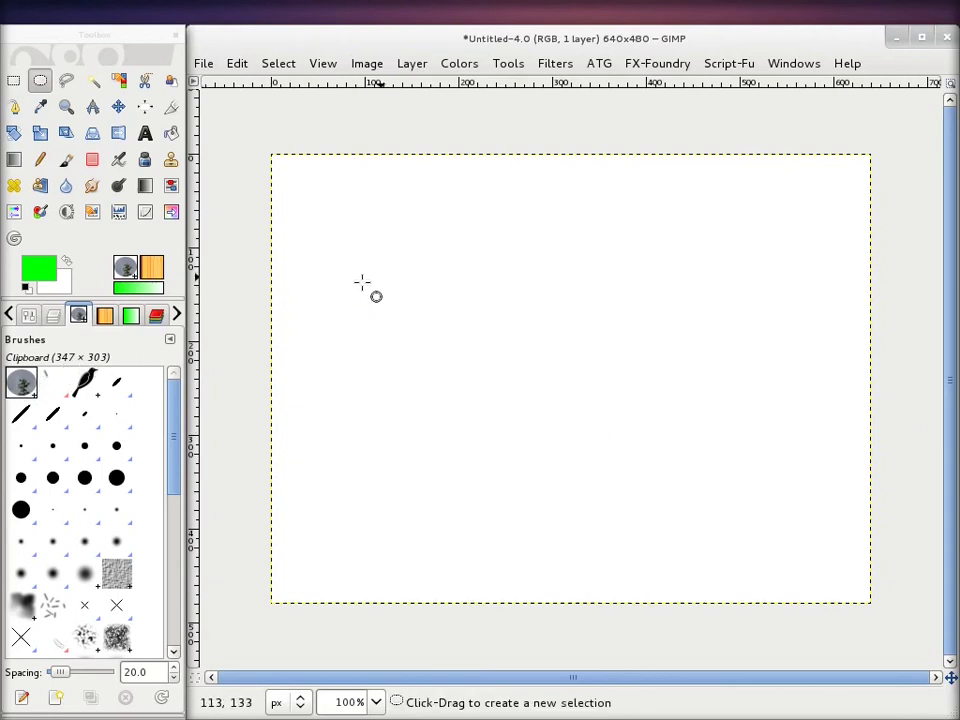
# Step: With the Paintbrush and Clipboard brush, stamp treetop patches around the canvas centre
pyautogui.click(20, 384)
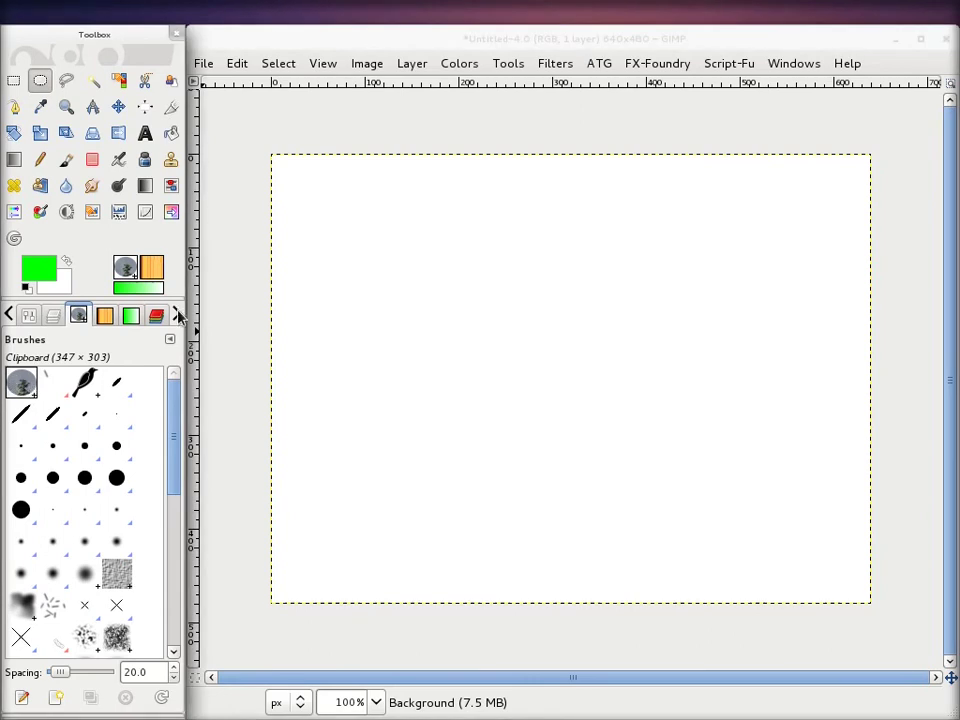
pyautogui.click(360, 236)
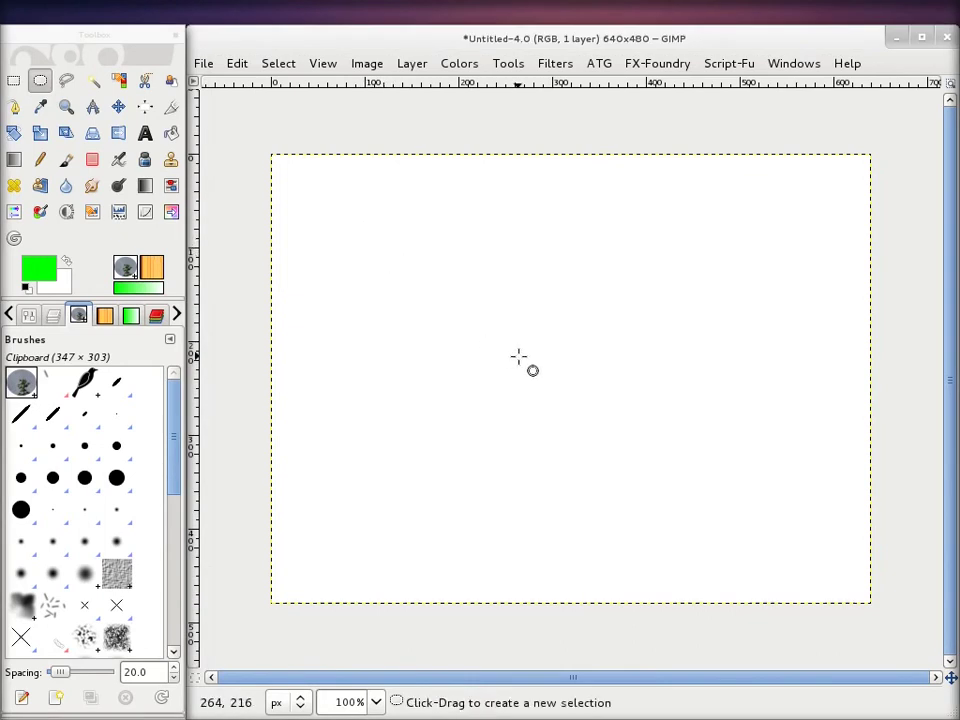
pyautogui.click(66, 160)
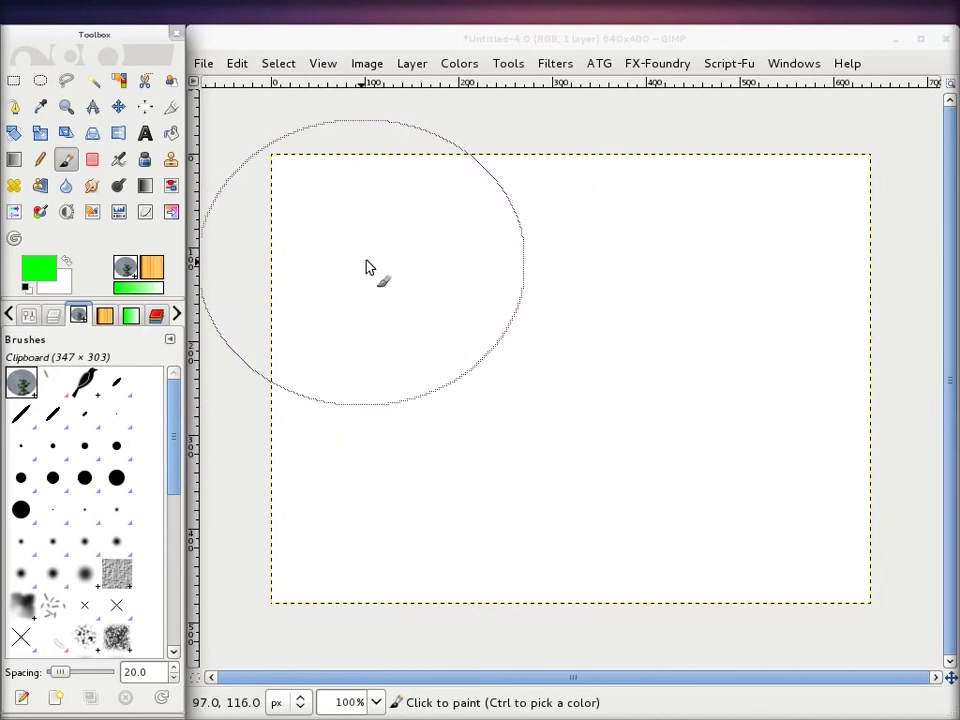
pyautogui.click(460, 335)
pyautogui.click(645, 318)
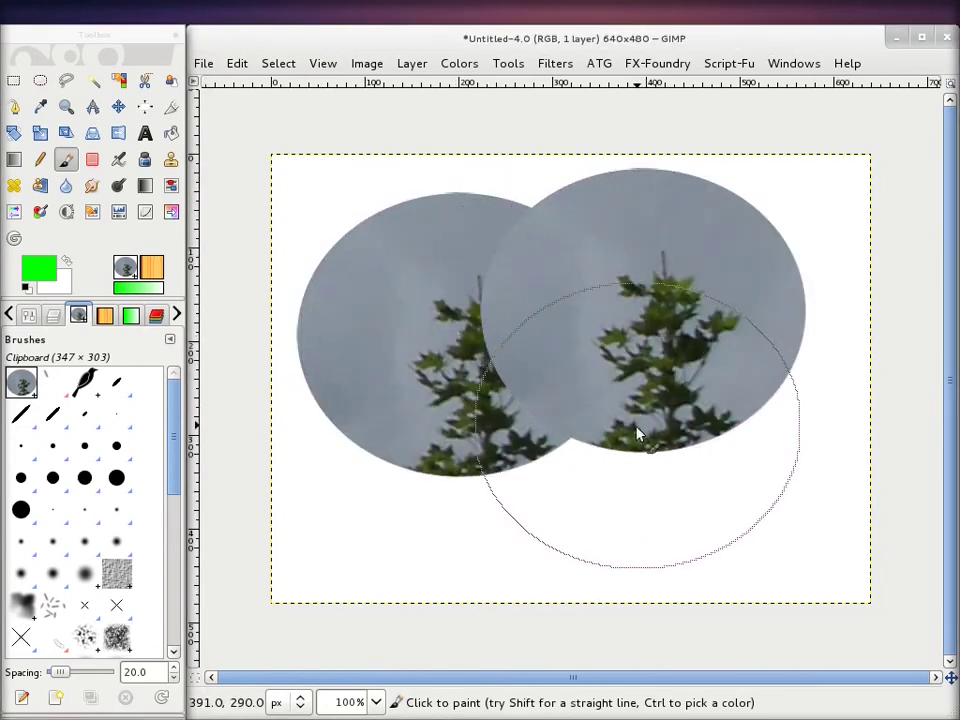
pyautogui.click(636, 437)
pyautogui.click(499, 428)
pyautogui.click(476, 394)
# Step: Stamp and drag more treetop patches until the remaining white areas are covered
pyautogui.click(655, 320)
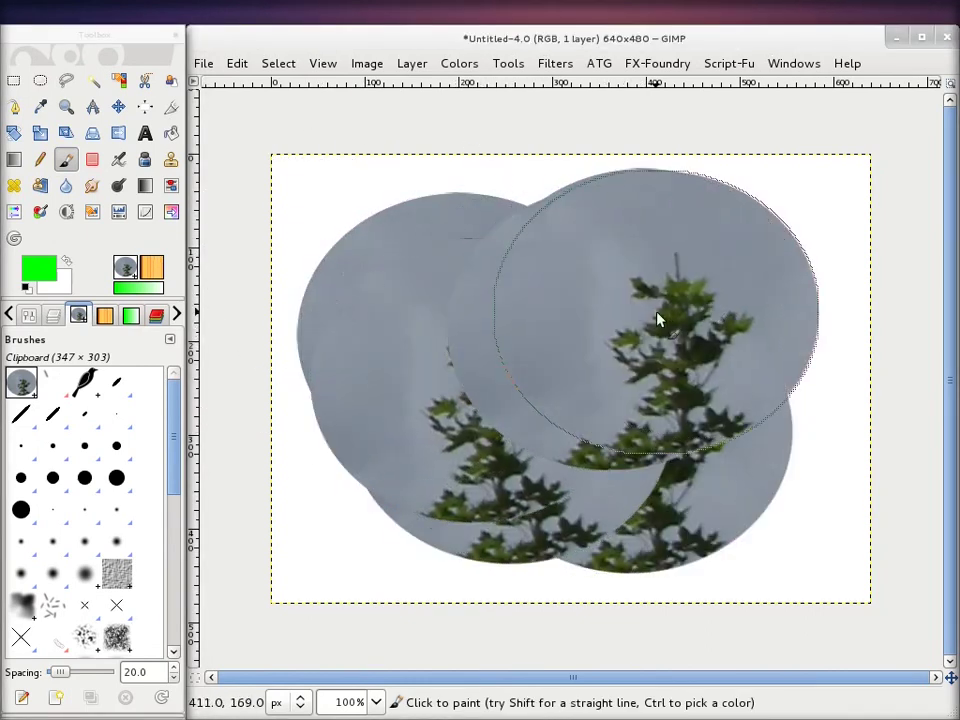
pyautogui.click(440, 340)
pyautogui.click(500, 432)
pyautogui.click(669, 281)
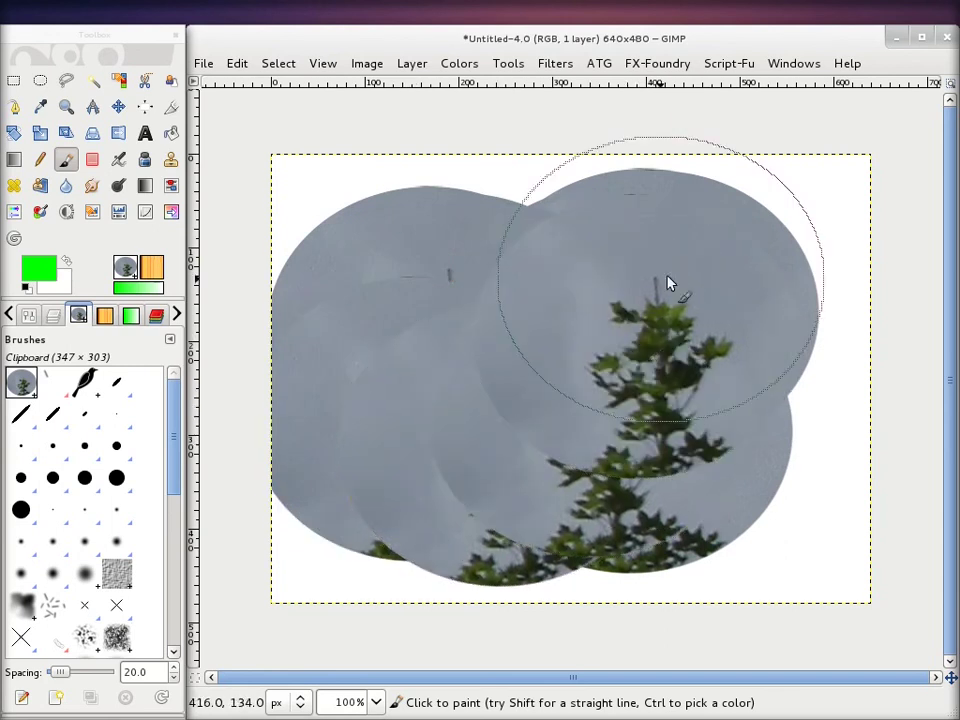
pyautogui.moveTo(669, 281); pyautogui.dragTo(467, 369)
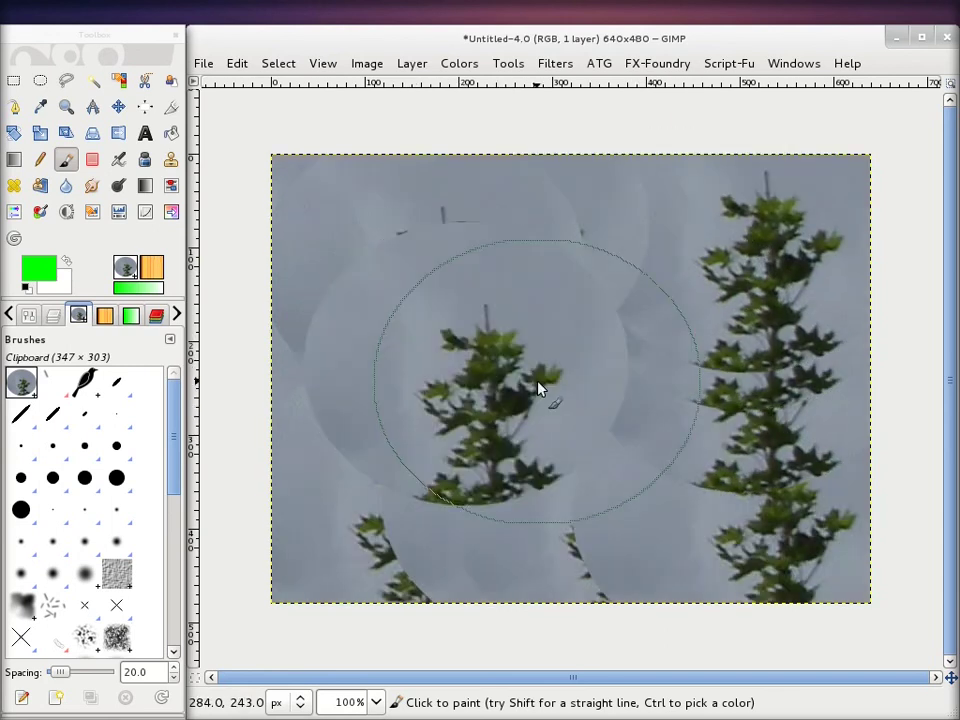
pyautogui.moveTo(538, 388)
pyautogui.mouseDown()
pyautogui.moveTo(583, 342)
pyautogui.moveTo(452, 300)
pyautogui.moveTo(446, 381)
pyautogui.moveTo(579, 420)
pyautogui.moveTo(620, 337)
pyautogui.moveTo(519, 336)
pyautogui.moveTo(493, 386)
pyautogui.moveTo(624, 394)
pyautogui.moveTo(658, 321)
pyautogui.moveTo(469, 281)
pyautogui.moveTo(443, 453)
pyautogui.moveTo(588, 510)
pyautogui.moveTo(720, 492)
pyautogui.moveTo(725, 330)
pyautogui.moveTo(575, 254)
pyautogui.moveTo(489, 297)
pyautogui.moveTo(386, 261)
pyautogui.moveTo(395, 270)
pyautogui.mouseUp()
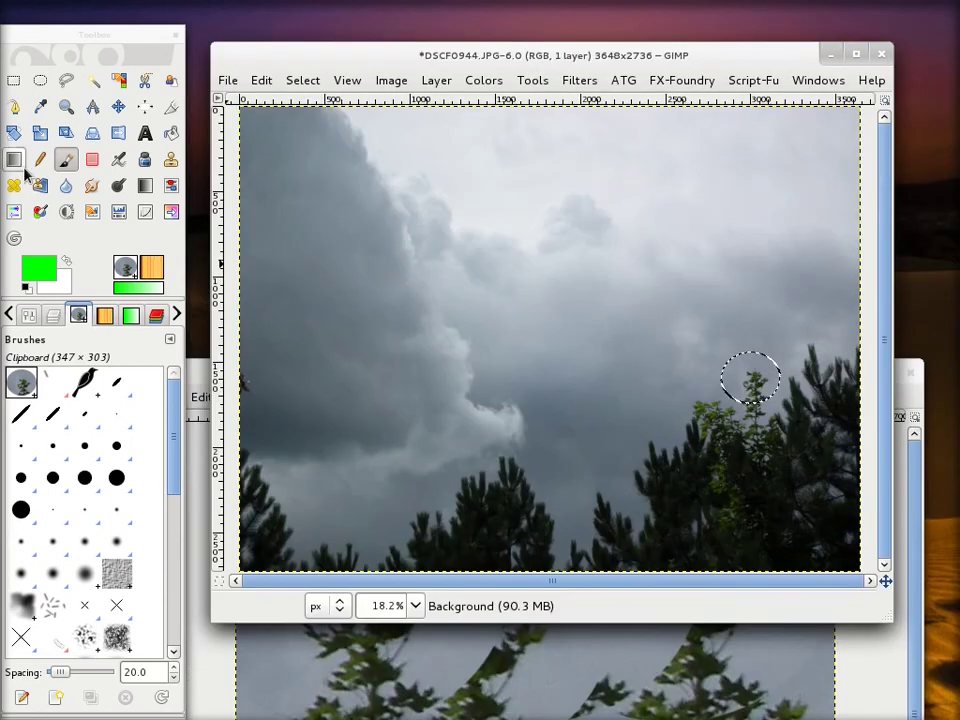
# Step: Copy a rectangular cloud patch from the photo and bring the tree canvas forward, moved up
pyautogui.click(14, 80)
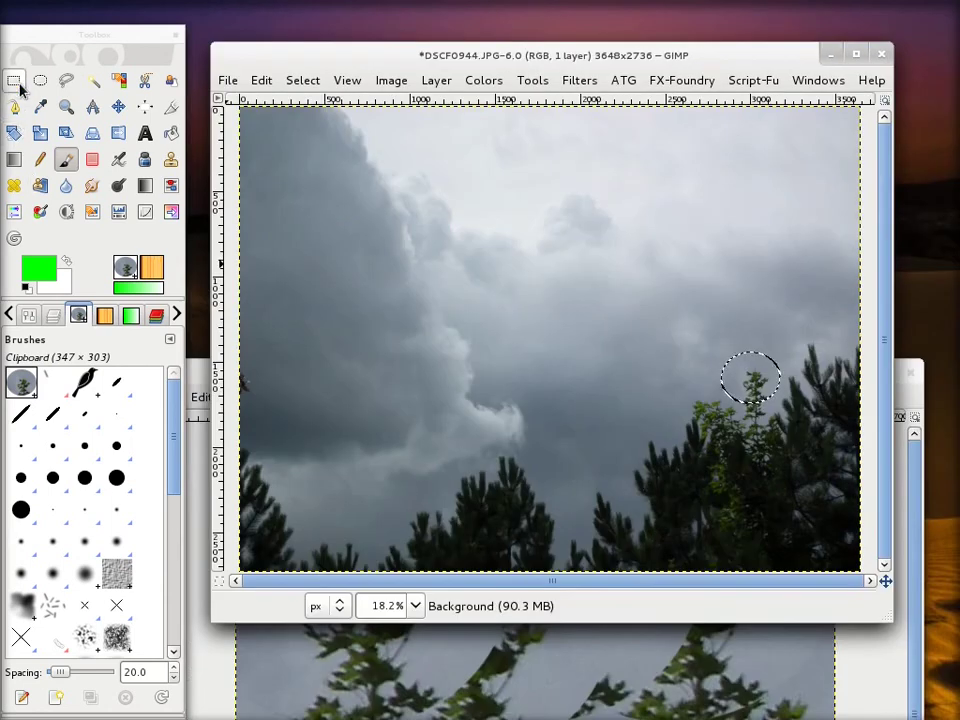
pyautogui.moveTo(408, 361)
pyautogui.mouseDown()
pyautogui.moveTo(498, 436)
pyautogui.moveTo(468, 413)
pyautogui.moveTo(536, 399)
pyautogui.mouseUp()
pyautogui.click(261, 80)
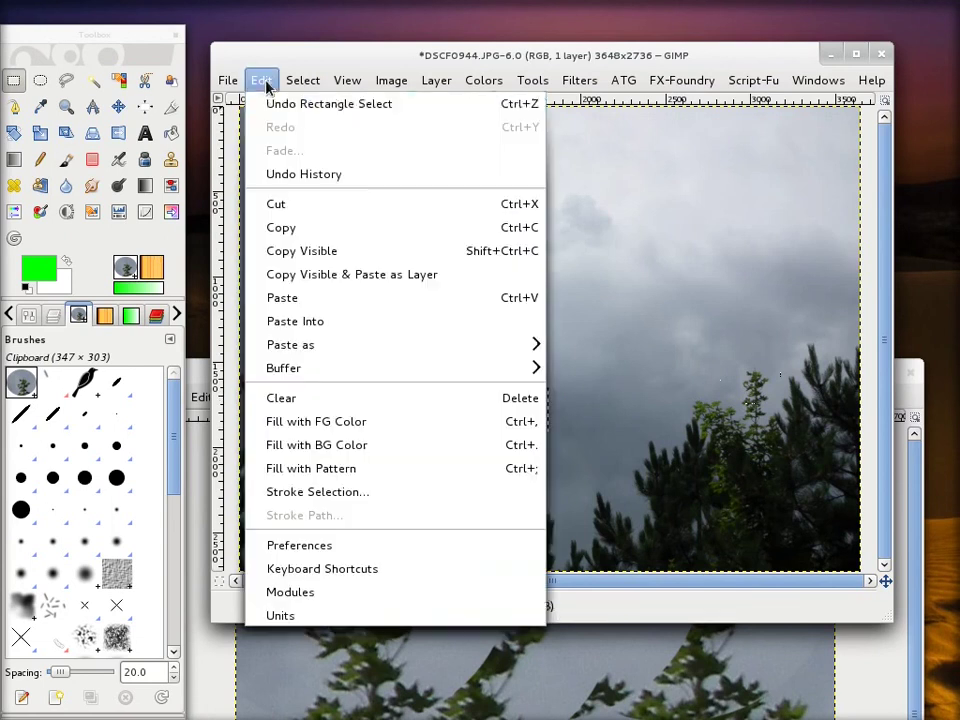
pyautogui.click(306, 230)
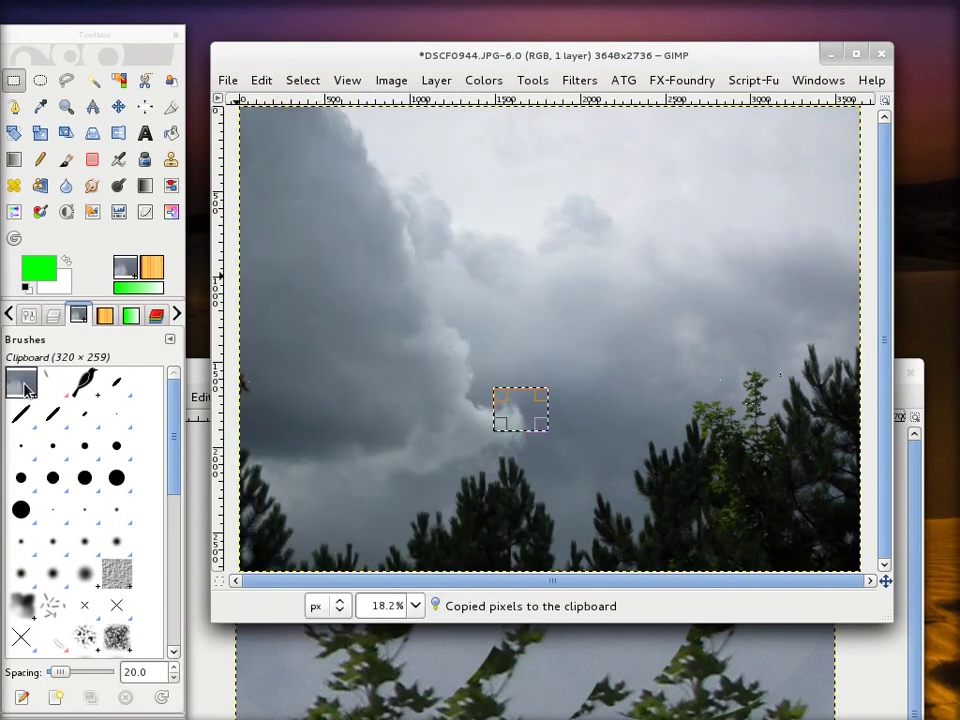
pyautogui.click(912, 488)
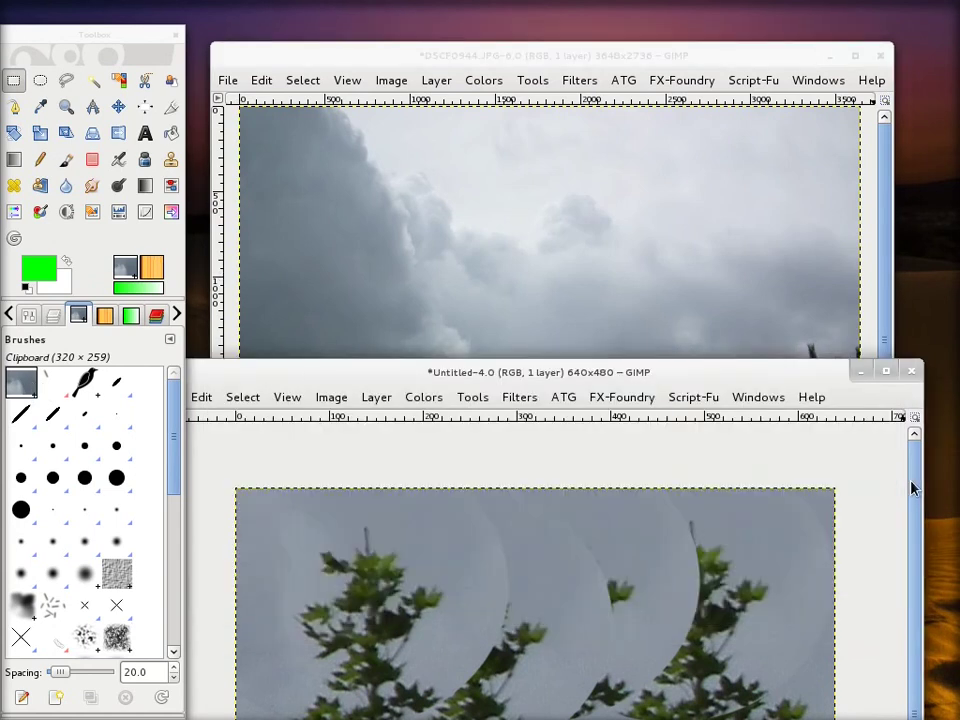
pyautogui.moveTo(697, 378)
pyautogui.mouseDown()
pyautogui.moveTo(708, 40)
pyautogui.moveTo(732, 40)
pyautogui.mouseUp()
# Step: Drag three strokes of cloud stamps across the tree-covered canvas with the Paintbrush
pyautogui.press('p')
pyautogui.moveTo(330, 300)
pyautogui.mouseDown()
pyautogui.moveTo(546, 521)
pyautogui.moveTo(709, 456)
pyautogui.moveTo(465, 376)
pyautogui.mouseUp()
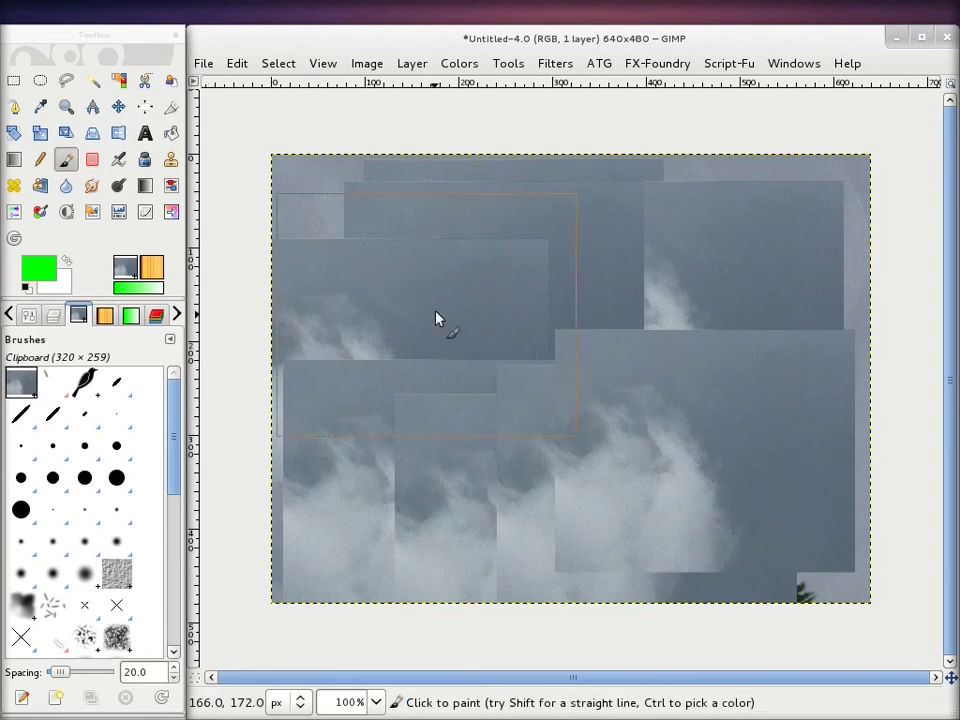
pyautogui.moveTo(439, 321)
pyautogui.mouseDown()
pyautogui.moveTo(454, 302)
pyautogui.moveTo(648, 294)
pyautogui.moveTo(638, 401)
pyautogui.moveTo(461, 392)
pyautogui.moveTo(490, 333)
pyautogui.moveTo(615, 315)
pyautogui.mouseUp()
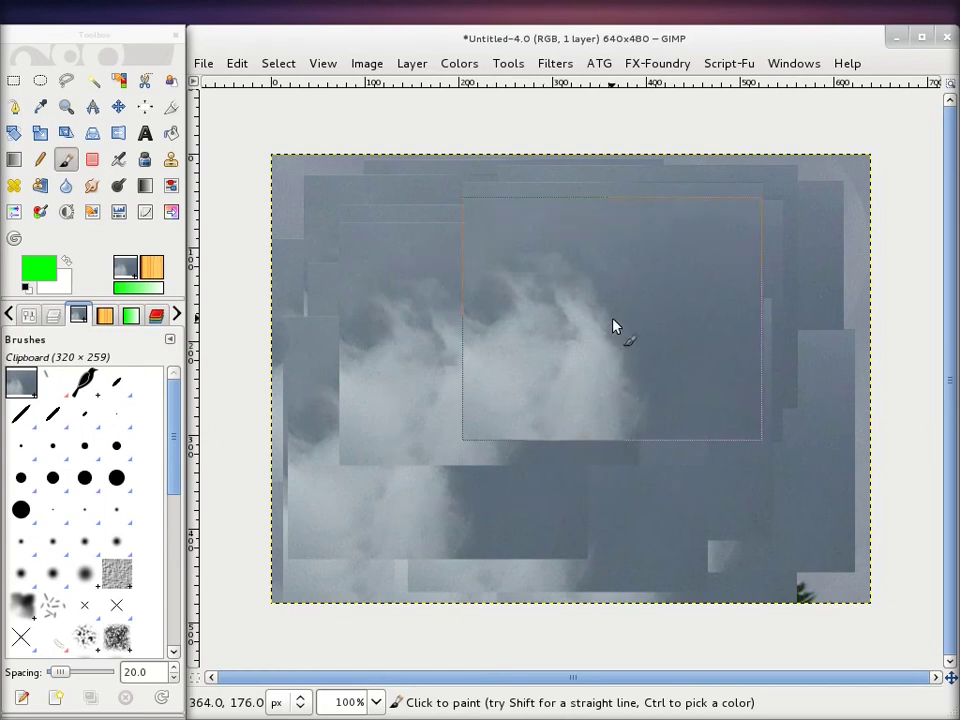
pyautogui.moveTo(551, 411); pyautogui.dragTo(724, 390)
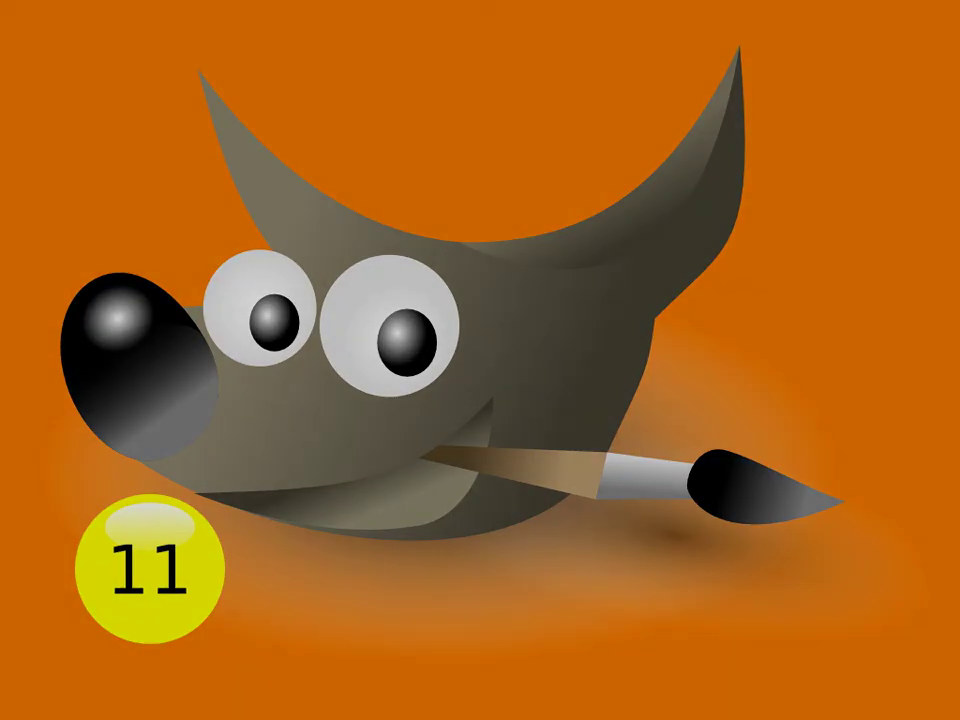